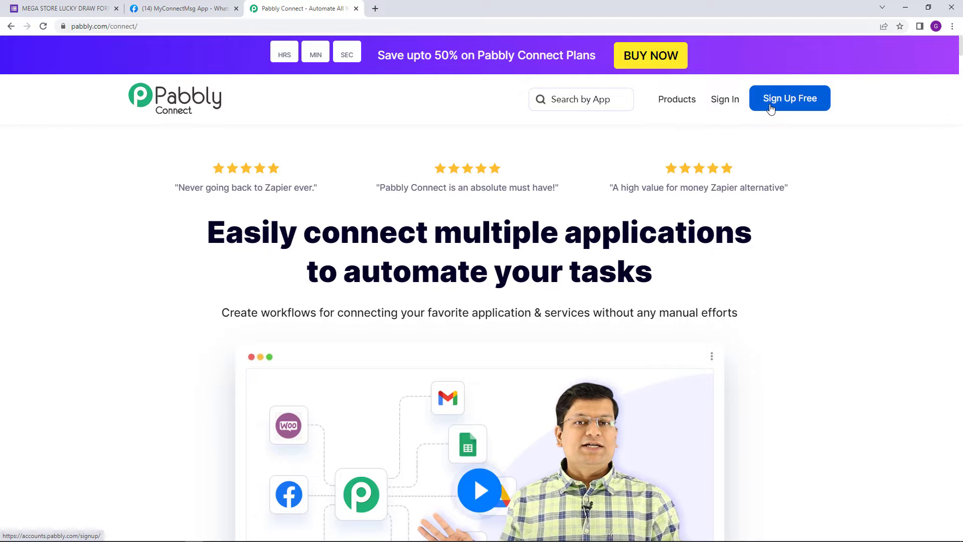
Step: Sign in to Pabbly, open Pabbly Connect and create a workflow named "Lucky Draw Automation"
{"action": "left_click", "coordinate": [730, 116]}
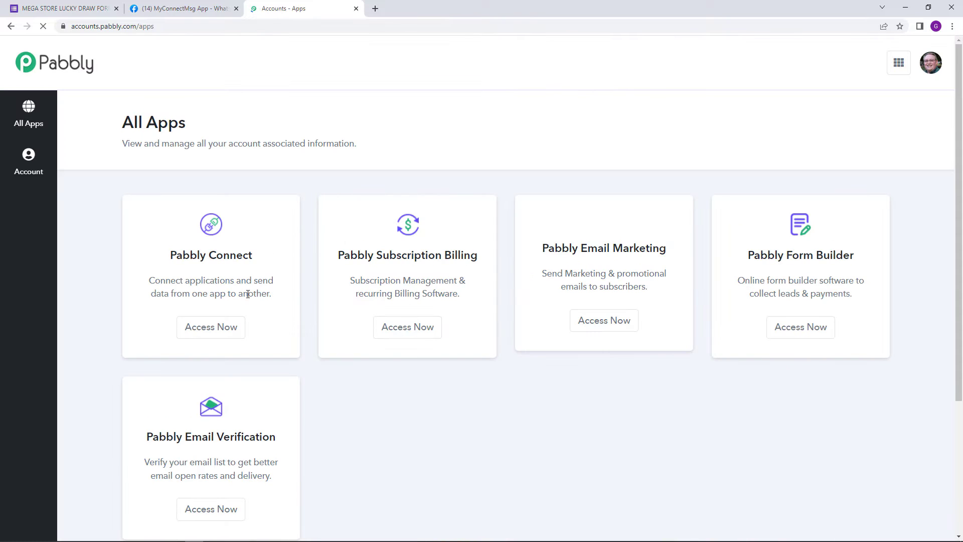
{"action": "left_click", "coordinate": [235, 324]}
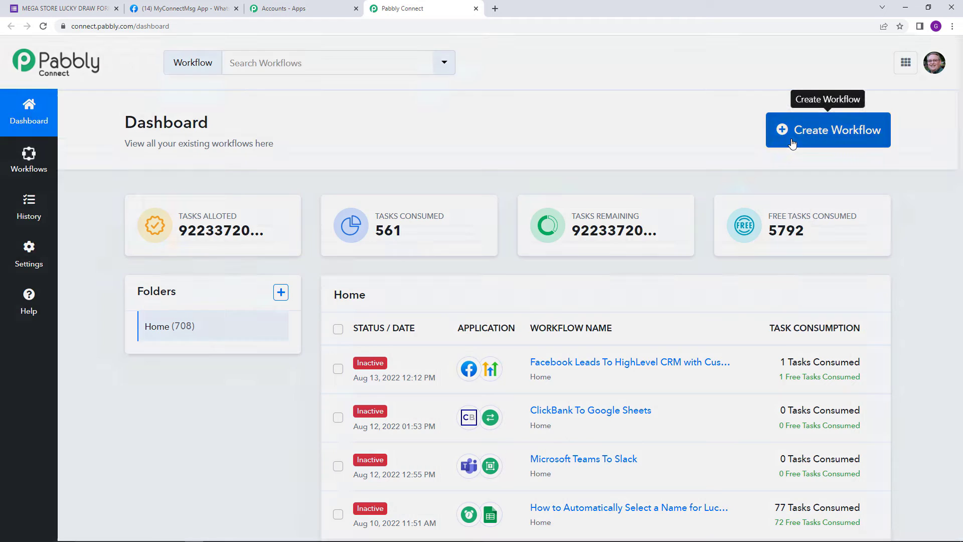
{"action": "left_click", "coordinate": [793, 144]}
{"action": "type", "text": "Lucky"}
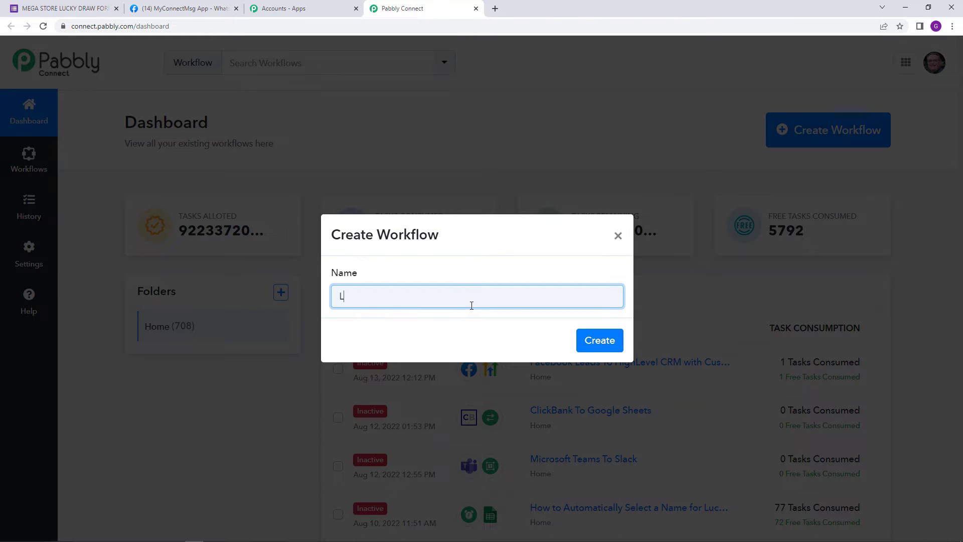
{"action": "type", "text": " Draw Automation"}
{"action": "left_click", "coordinate": [597, 340]}
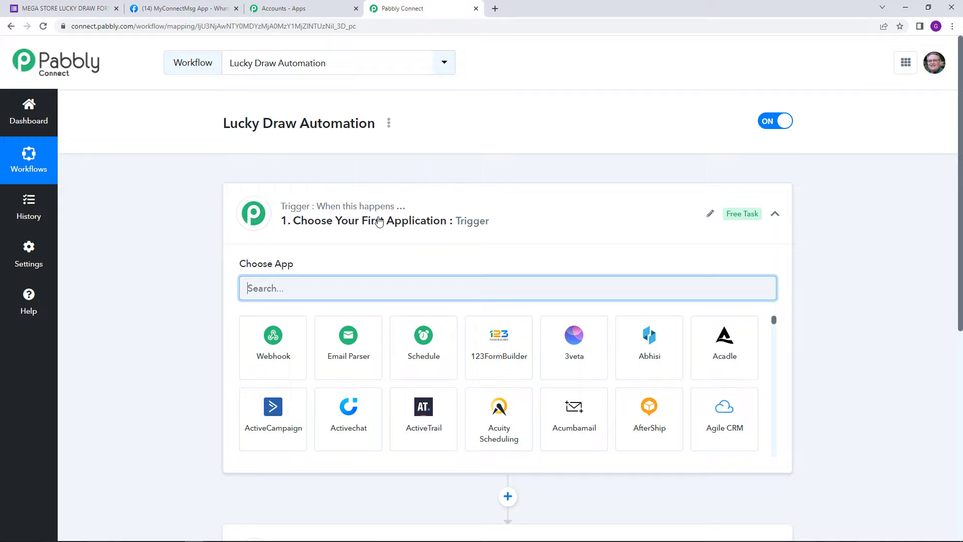
Step: Choose Schedule by Pabbly as the workflow's trigger app and set it to run once
{"action": "scroll", "coordinate": [294, 210], "scroll_direction": "down", "scroll_amount": 4}
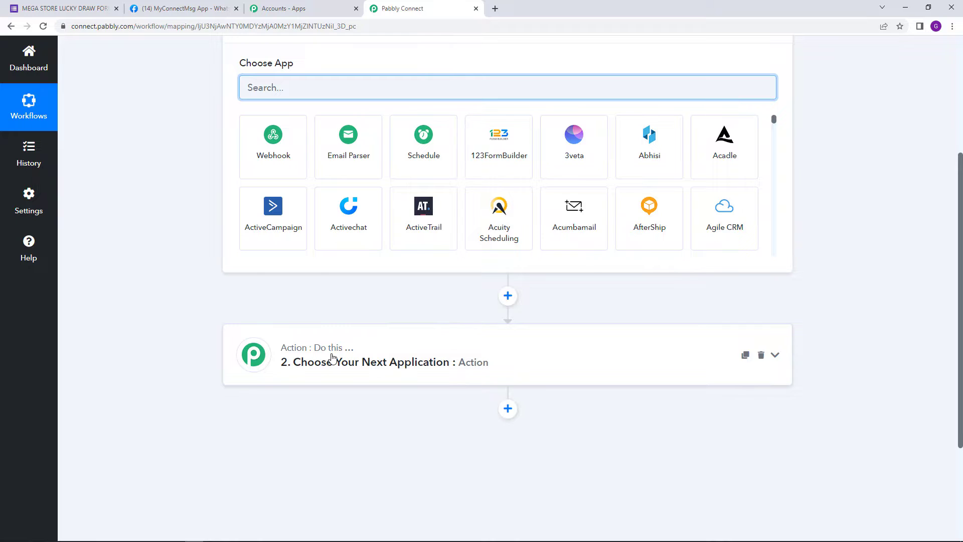
{"action": "scroll", "coordinate": [331, 358], "scroll_direction": "up", "scroll_amount": 4}
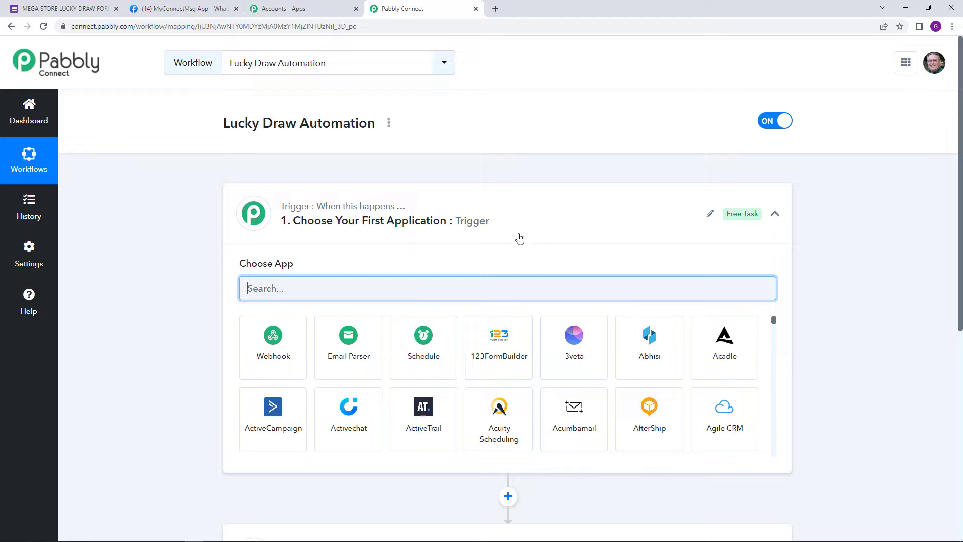
{"action": "left_click", "coordinate": [429, 341]}
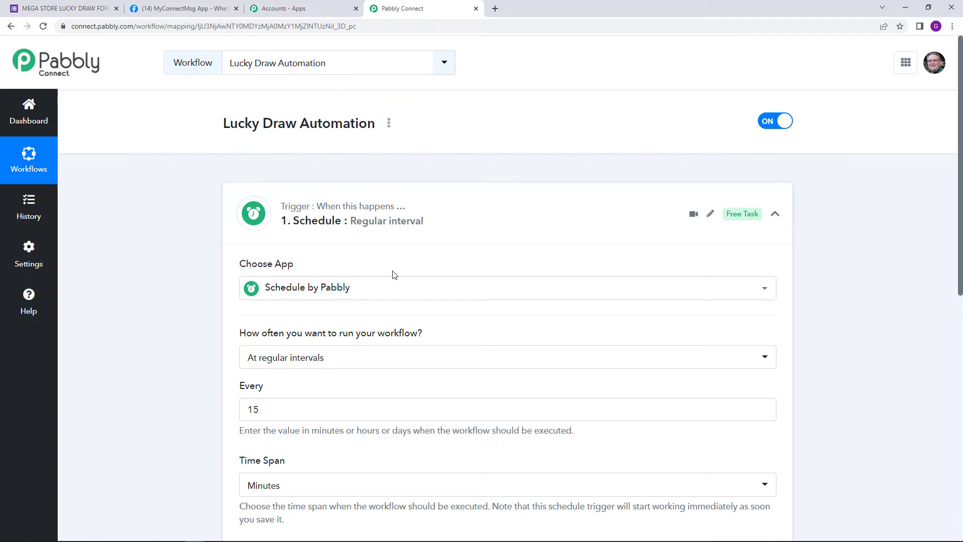
{"action": "left_click", "coordinate": [379, 356]}
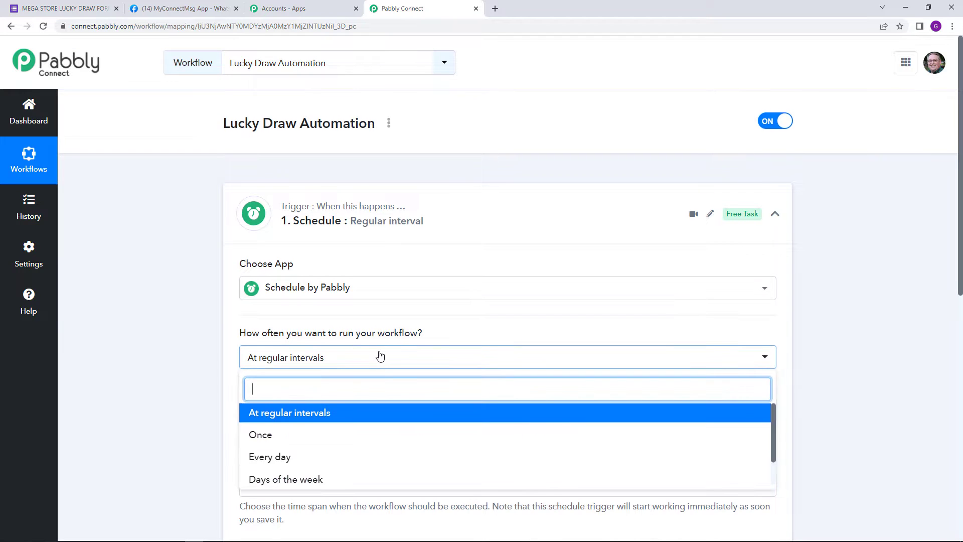
{"action": "scroll", "coordinate": [371, 346], "scroll_direction": "down", "scroll_amount": 2}
{"action": "left_click", "coordinate": [329, 343]}
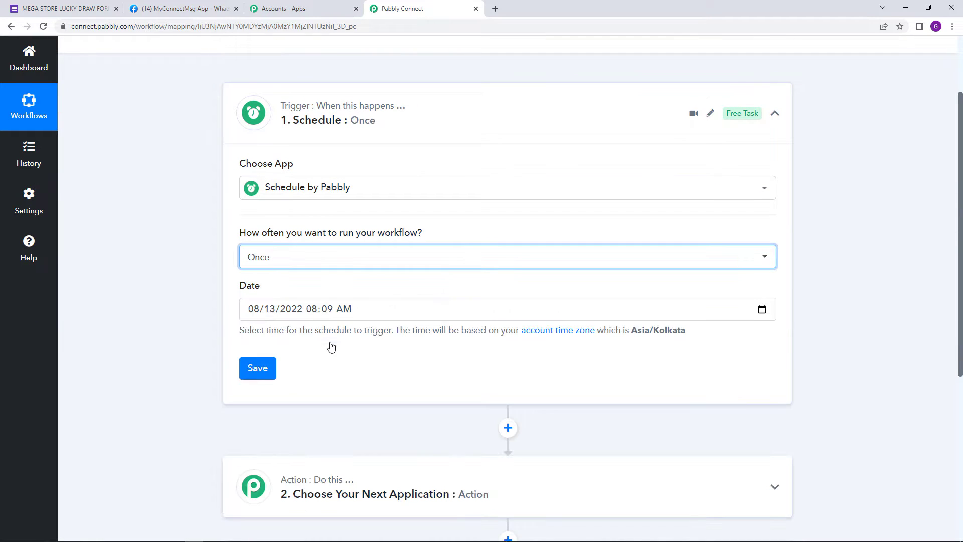
Step: Set the schedule trigger's date to 09/01/2022 11:00 AM and save it
{"action": "left_click", "coordinate": [760, 310]}
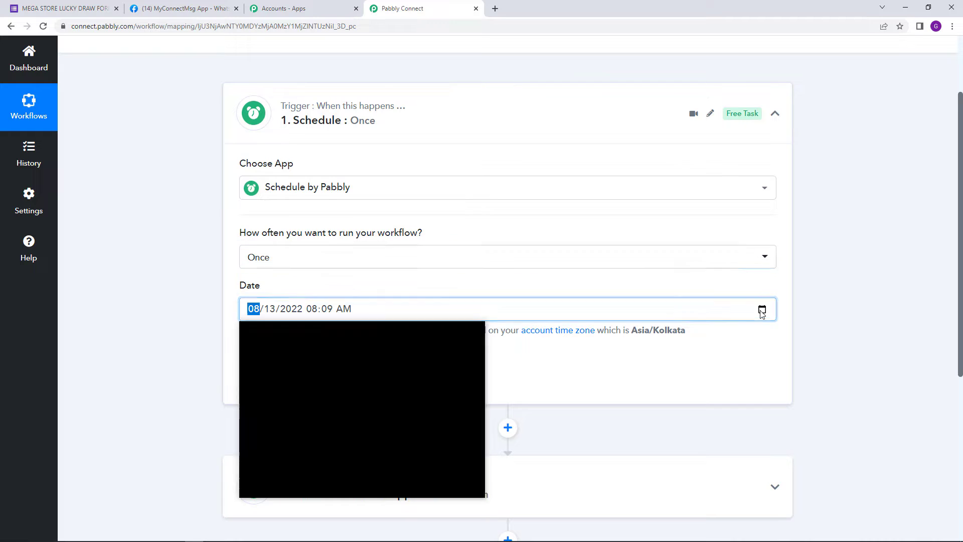
{"action": "left_click", "coordinate": [360, 335]}
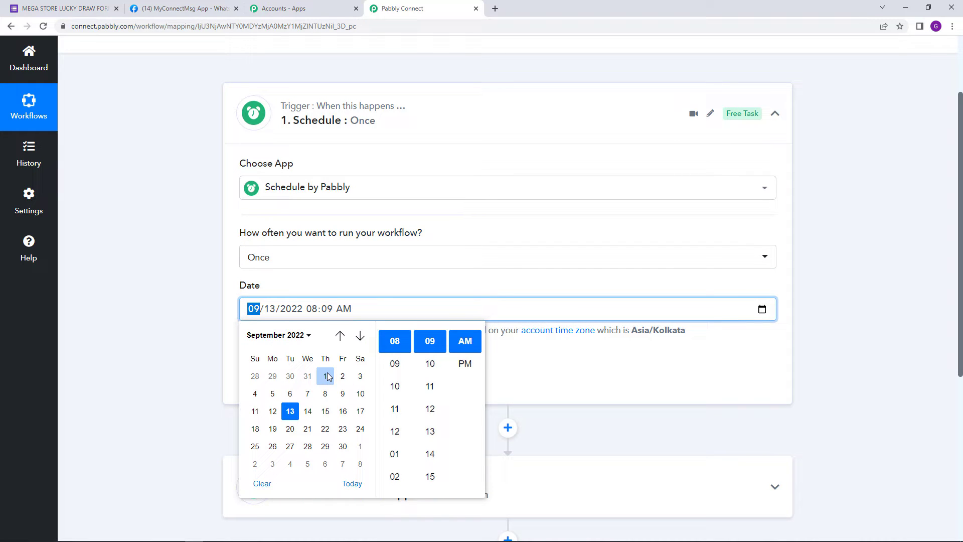
{"action": "left_click", "coordinate": [325, 376]}
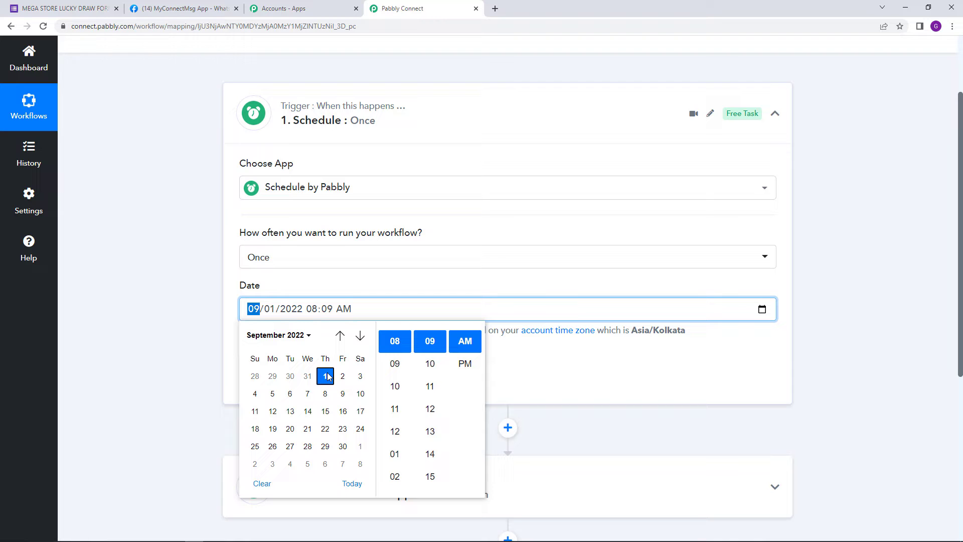
{"action": "left_click", "coordinate": [396, 408]}
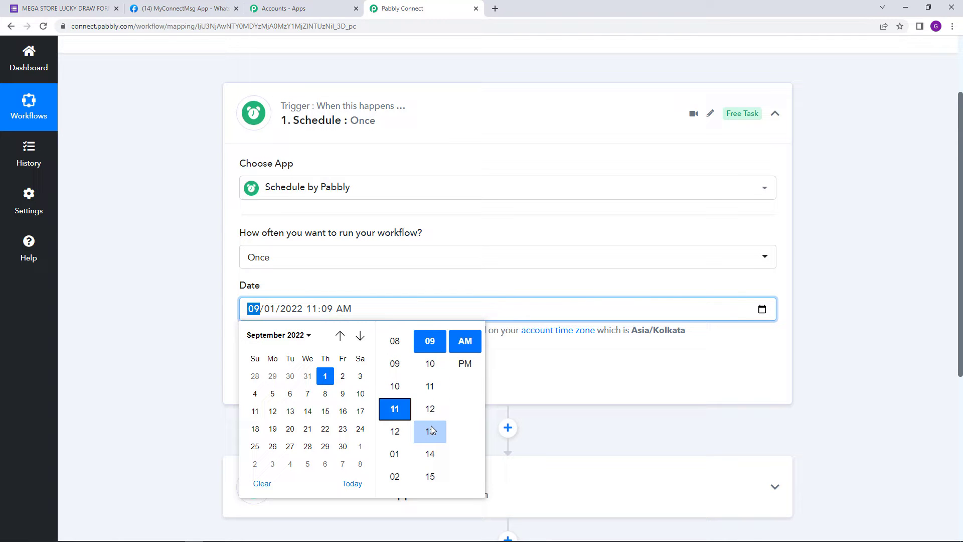
{"action": "scroll", "coordinate": [432, 430], "scroll_direction": "up", "scroll_amount": 6}
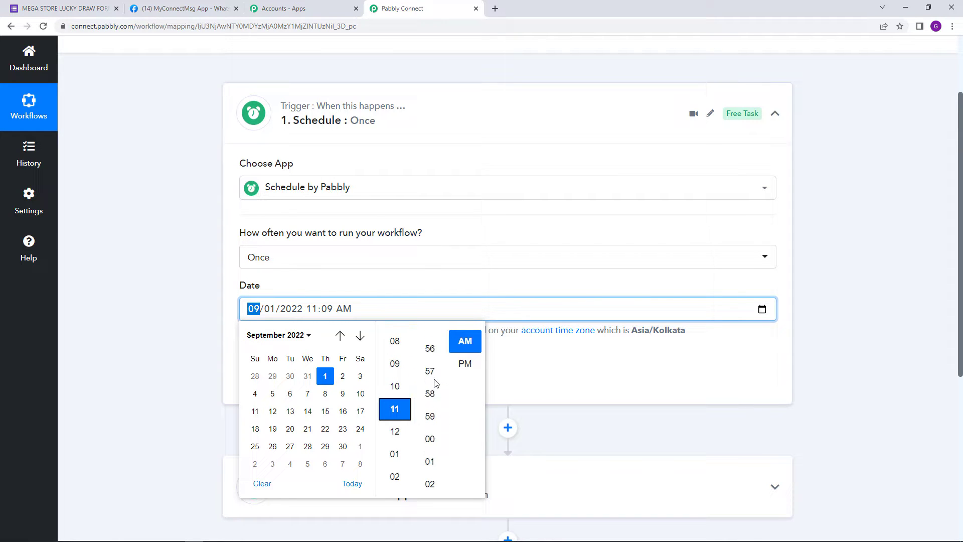
{"action": "scroll", "coordinate": [434, 382], "scroll_direction": "down", "scroll_amount": 2}
{"action": "left_click", "coordinate": [430, 432]}
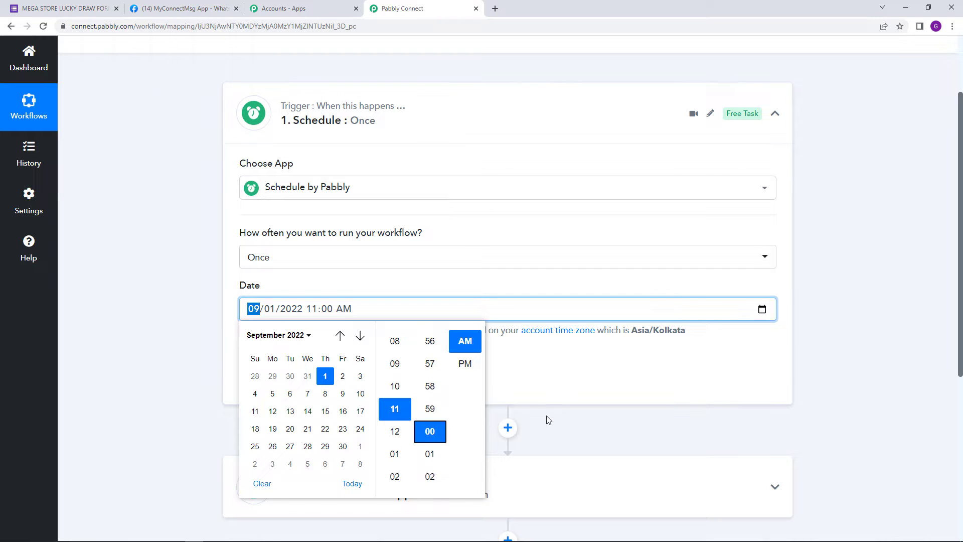
{"action": "left_click", "coordinate": [270, 376]}
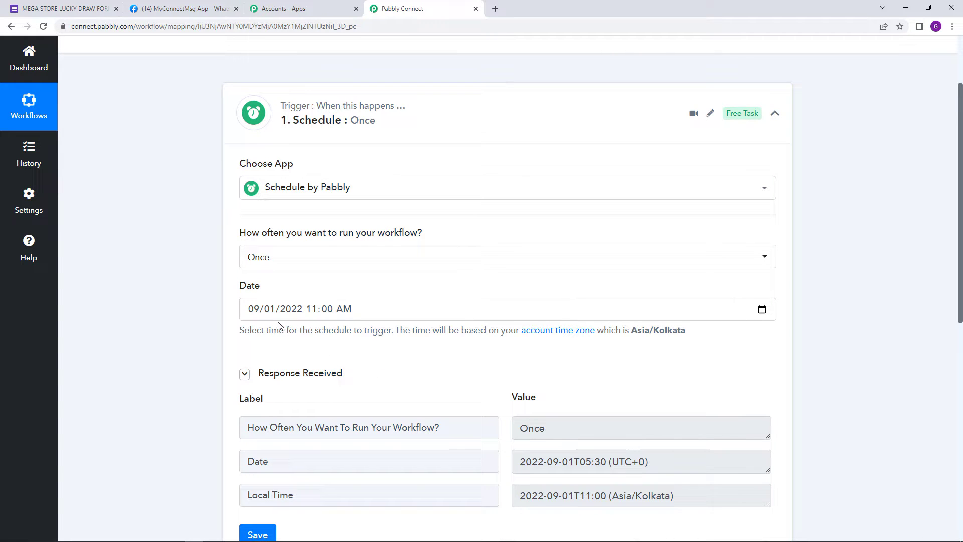
Step: Review the questions of the MEGA STORE LUCKY DRAW FORM in Google Forms and open its responses in Google Sheets
{"action": "scroll", "coordinate": [339, 275], "scroll_direction": "down", "scroll_amount": 1}
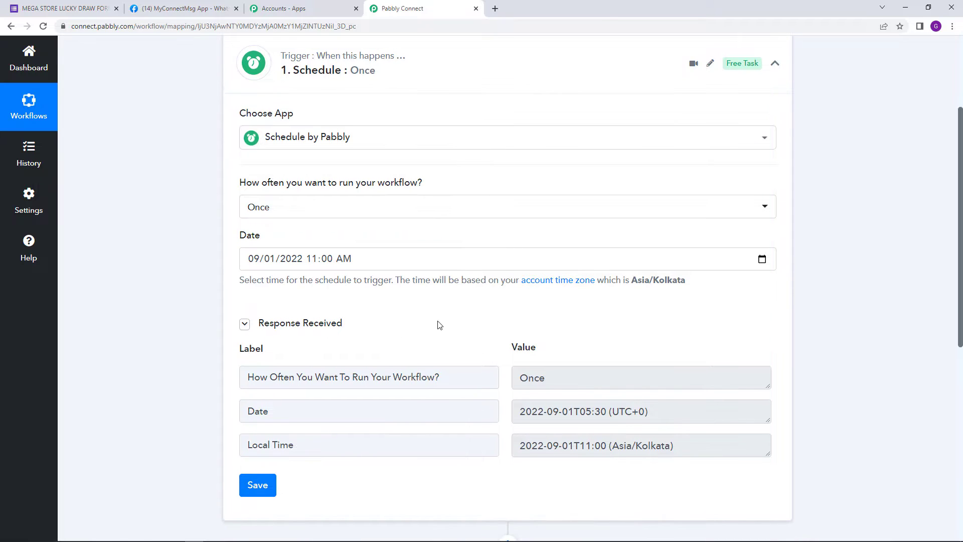
{"action": "scroll", "coordinate": [452, 306], "scroll_direction": "down", "scroll_amount": 2}
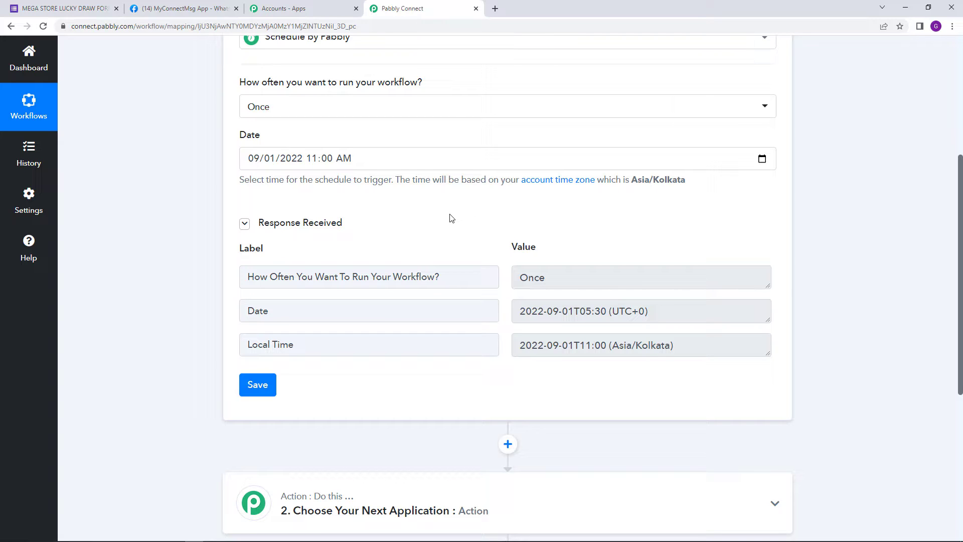
{"action": "left_click", "coordinate": [82, 15]}
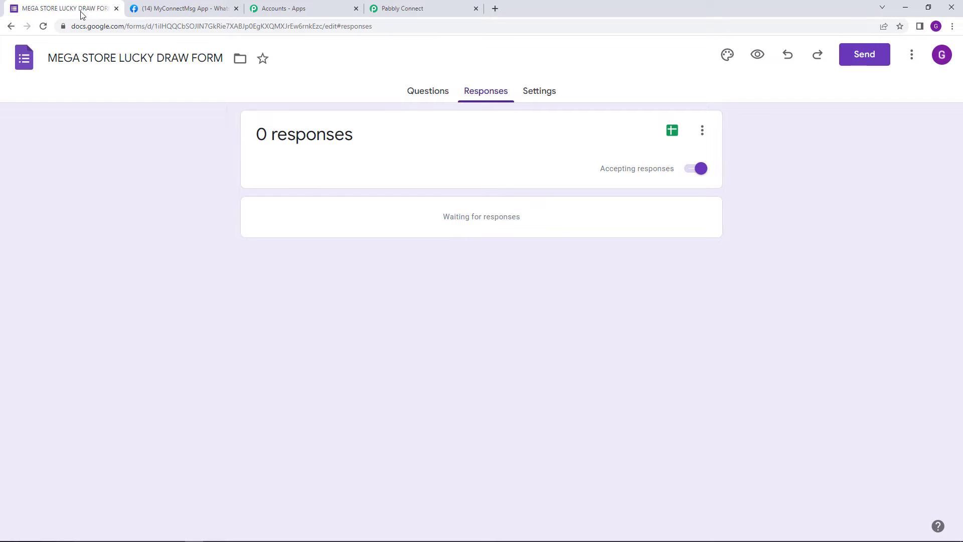
{"action": "left_click", "coordinate": [418, 91]}
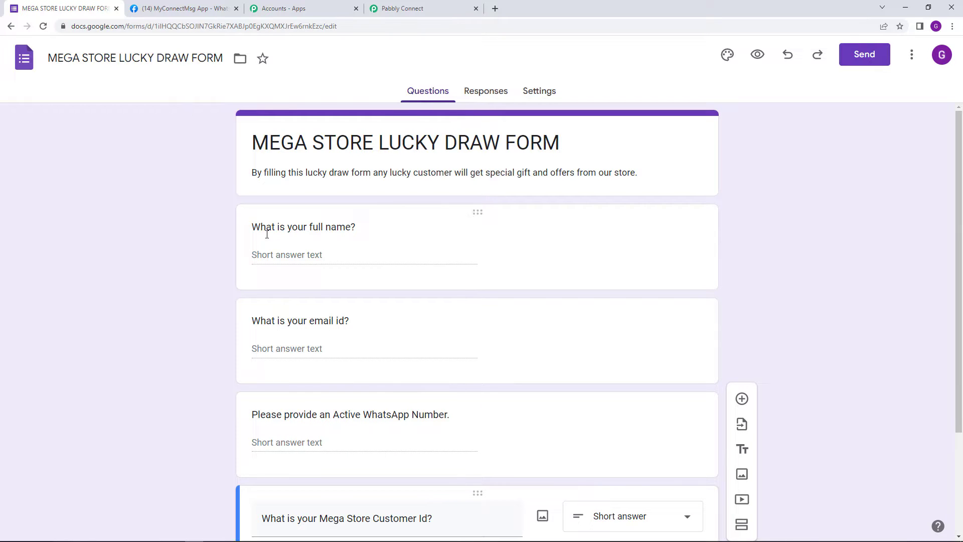
{"action": "scroll", "coordinate": [363, 249], "scroll_direction": "down", "scroll_amount": 3}
{"action": "scroll", "coordinate": [453, 262], "scroll_direction": "up", "scroll_amount": 3}
{"action": "left_click", "coordinate": [482, 91]}
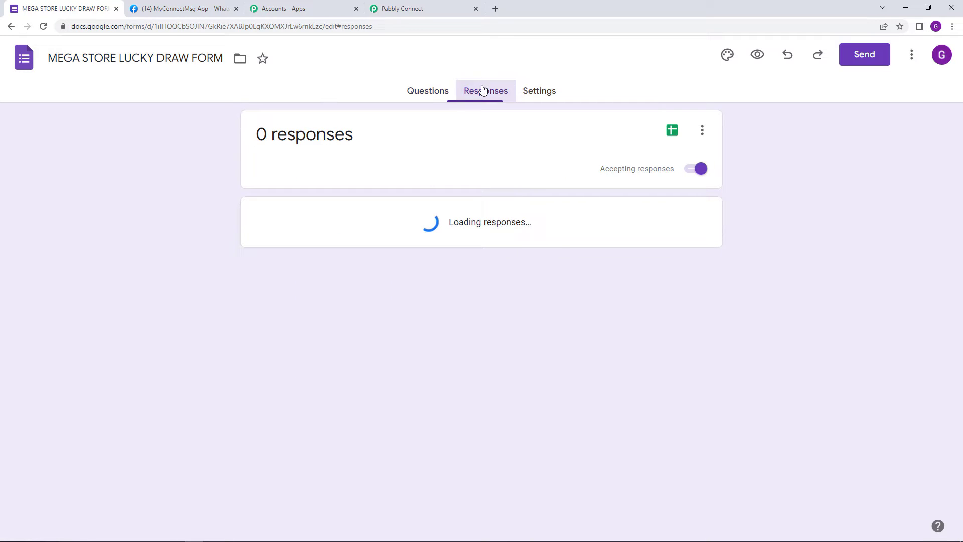
{"action": "left_click", "coordinate": [670, 135]}
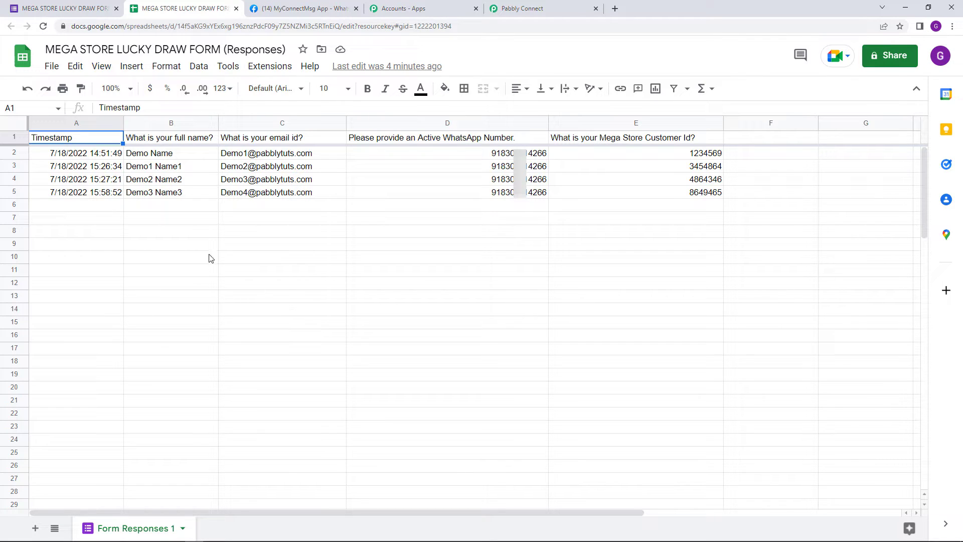
Step: Return to the Pabbly Connect workflow and choose Google Sheets as the action app with the Add New Row event
{"action": "left_click", "coordinate": [535, 9]}
{"action": "scroll", "coordinate": [376, 260], "scroll_direction": "down", "scroll_amount": 4}
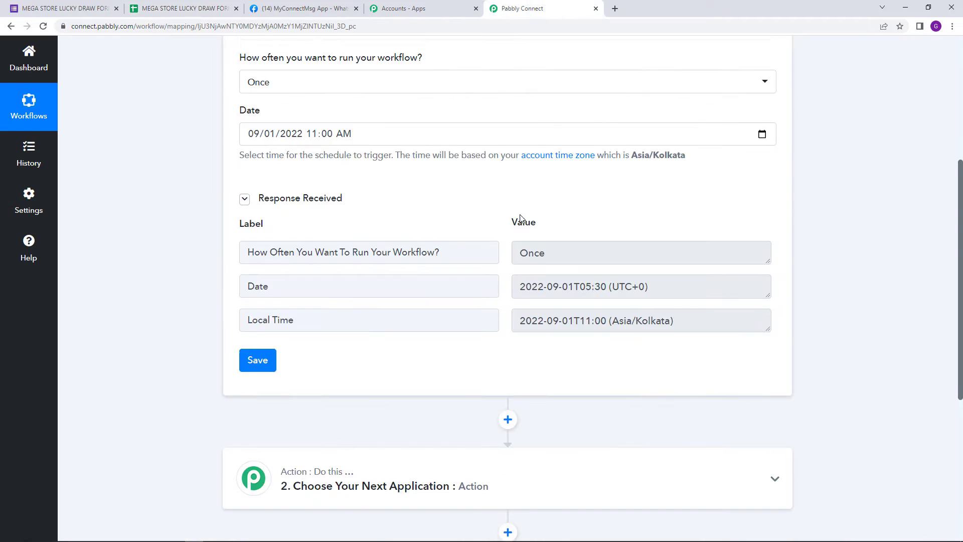
{"action": "left_click", "coordinate": [370, 306]}
{"action": "scroll", "coordinate": [397, 304], "scroll_direction": "down", "scroll_amount": 4}
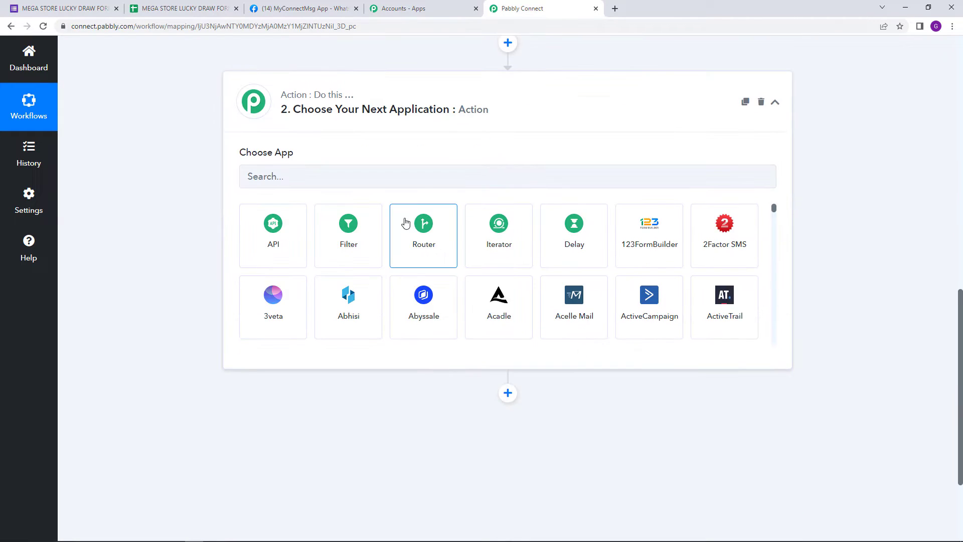
{"action": "left_click", "coordinate": [417, 182]}
{"action": "type", "text": "goog"}
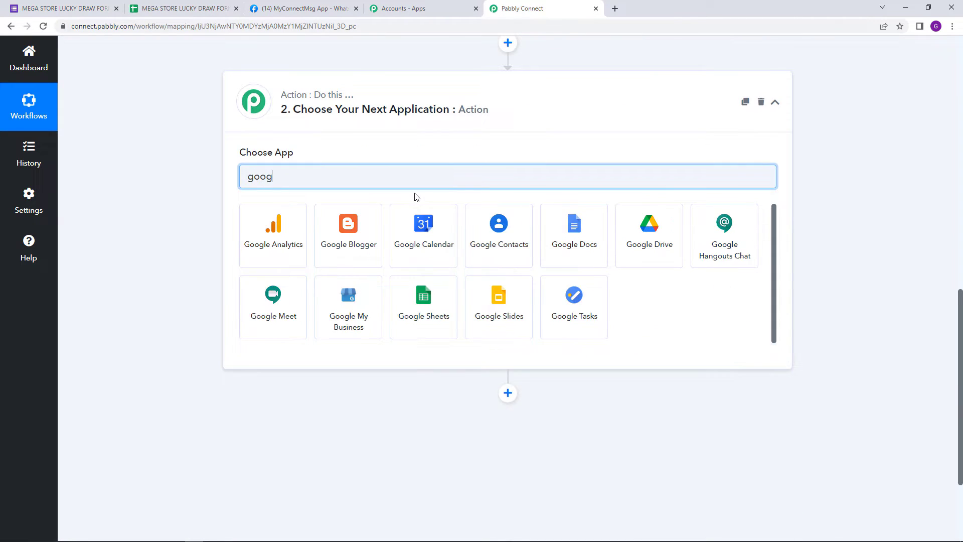
{"action": "left_click", "coordinate": [418, 311]}
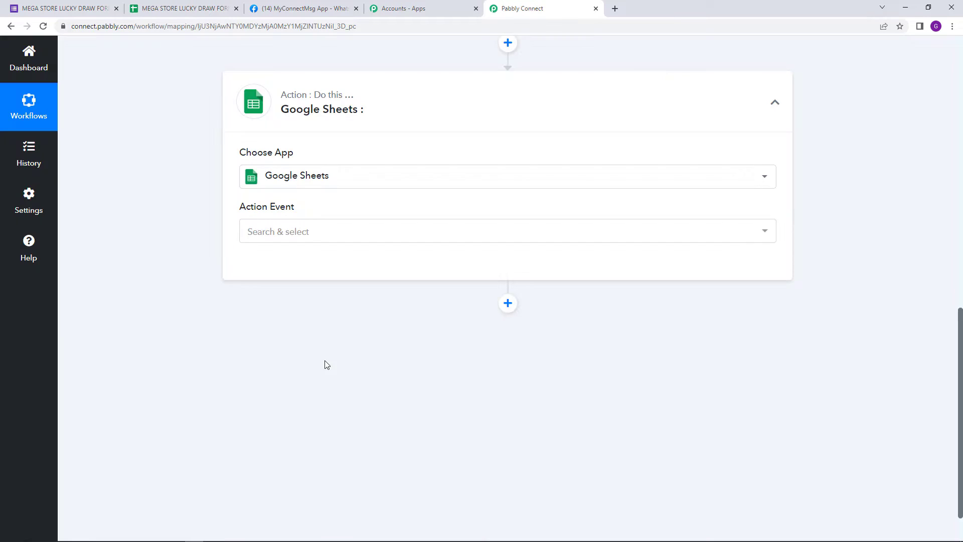
{"action": "left_click", "coordinate": [331, 227]}
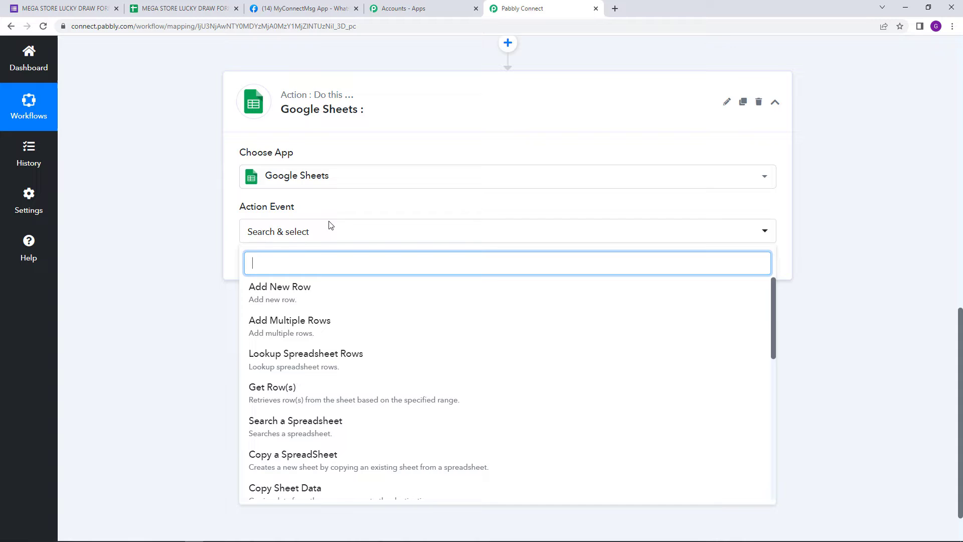
{"action": "left_click", "coordinate": [319, 299]}
Step: Add a new Google Sheets connection for the action and authorize Pabbly Connect Sheets to access the Google account
{"action": "left_click", "coordinate": [281, 266]}
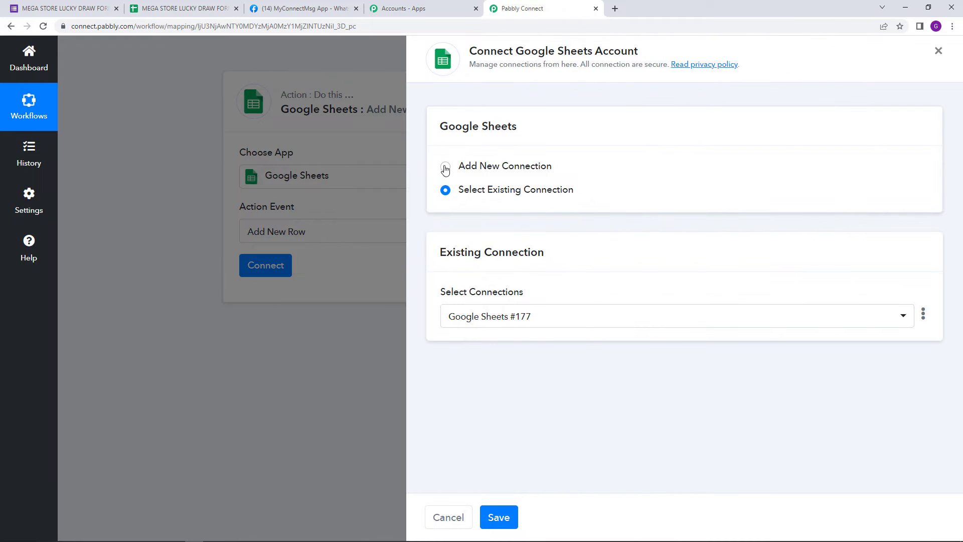
{"action": "left_click", "coordinate": [445, 166]}
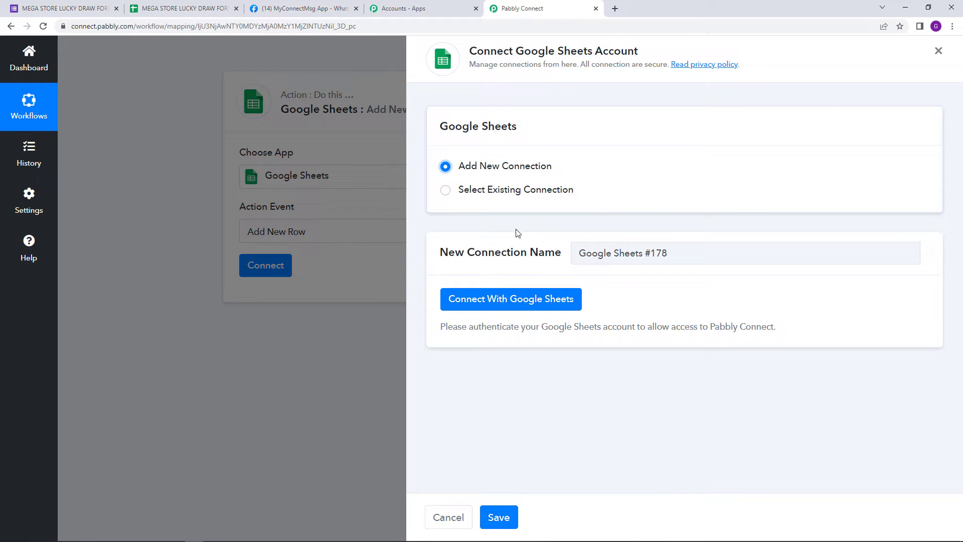
{"action": "left_click", "coordinate": [524, 303]}
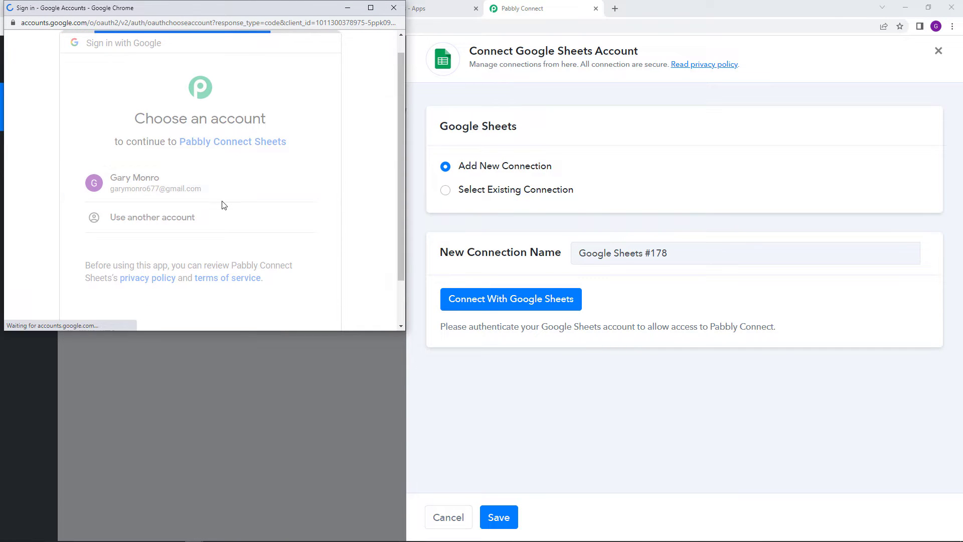
{"action": "scroll", "coordinate": [286, 281], "scroll_direction": "down", "scroll_amount": 4}
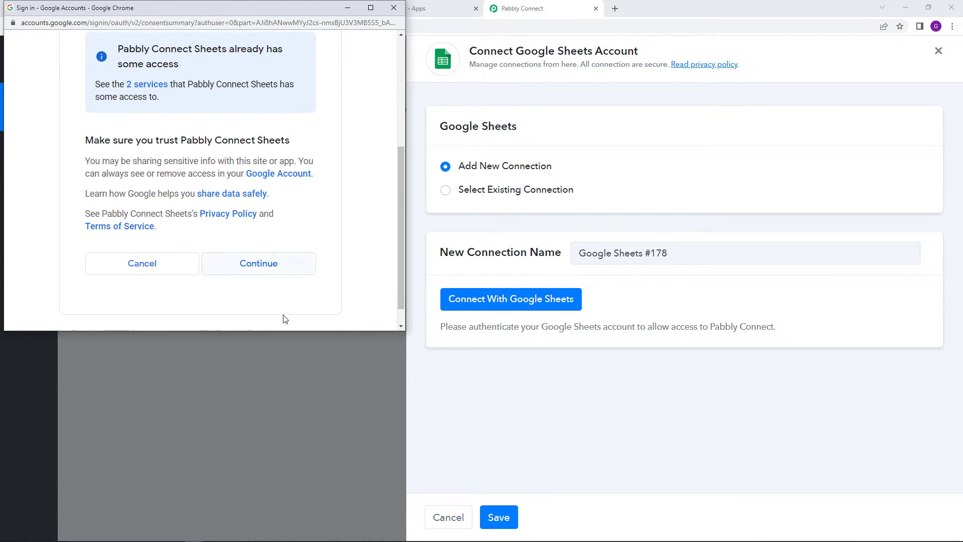
{"action": "left_click", "coordinate": [273, 260]}
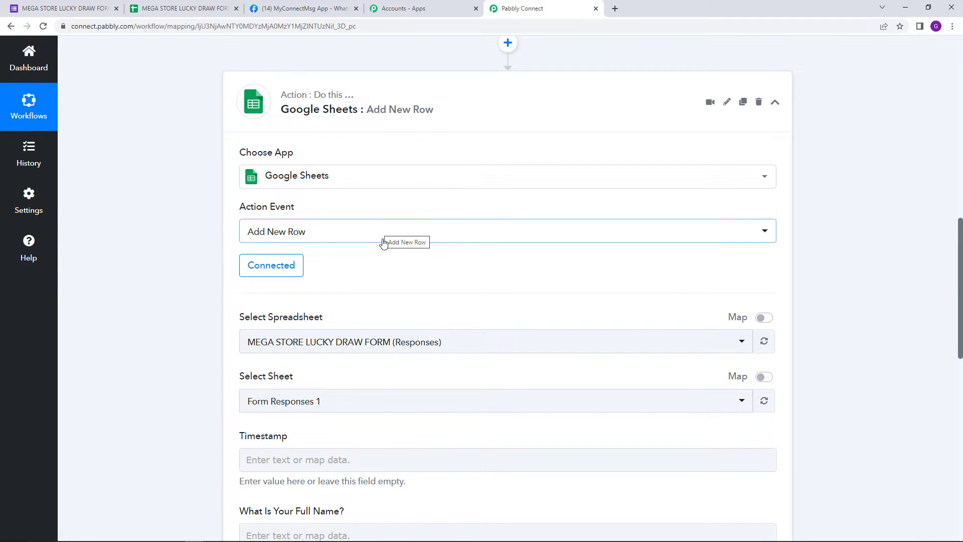
Step: Compare the action's chosen spreadsheet and sheet with the MEGA STORE LUCKY DRAW FORM (Responses) file in Google Sheets, and return to Pabbly Connect
{"action": "scroll", "coordinate": [374, 261], "scroll_direction": "down", "scroll_amount": 1}
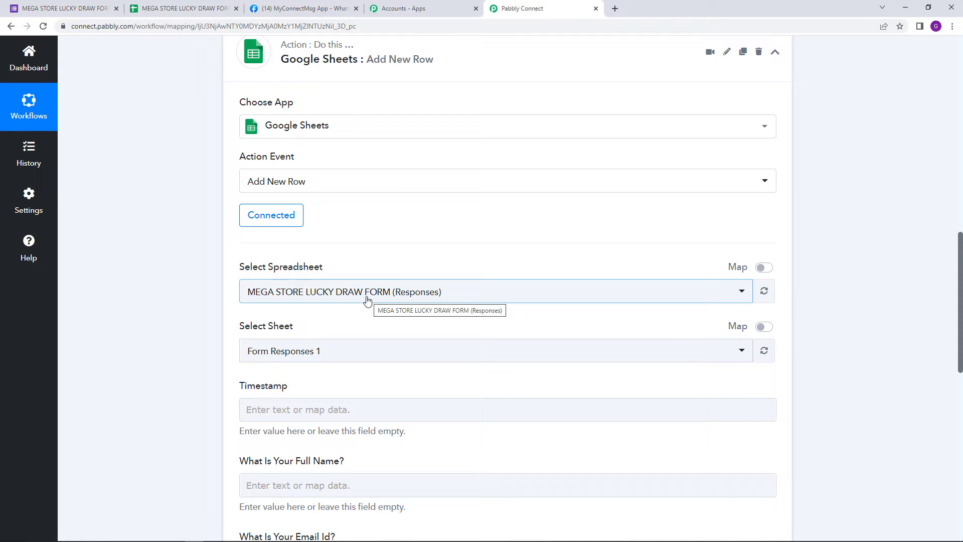
{"action": "scroll", "coordinate": [293, 357], "scroll_direction": "down", "scroll_amount": 2}
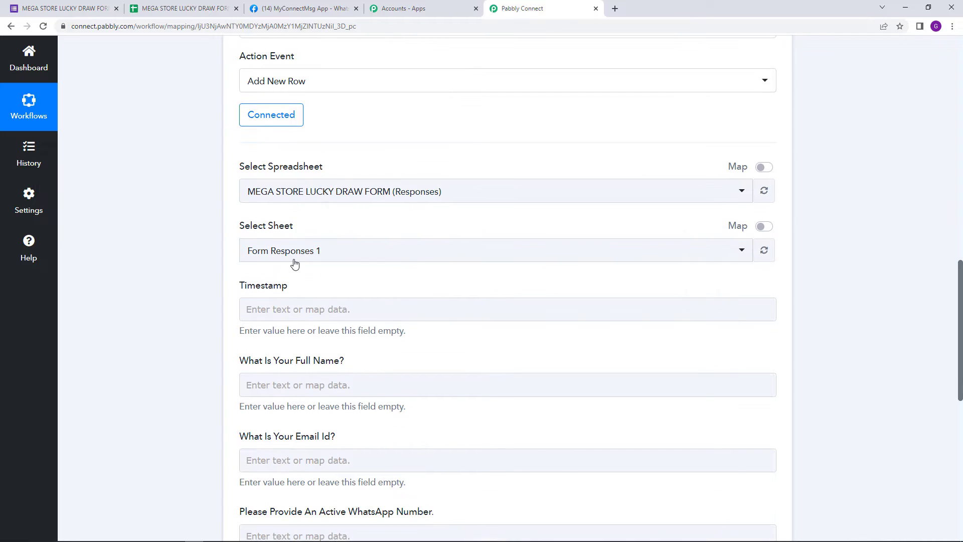
{"action": "left_click", "coordinate": [179, 8]}
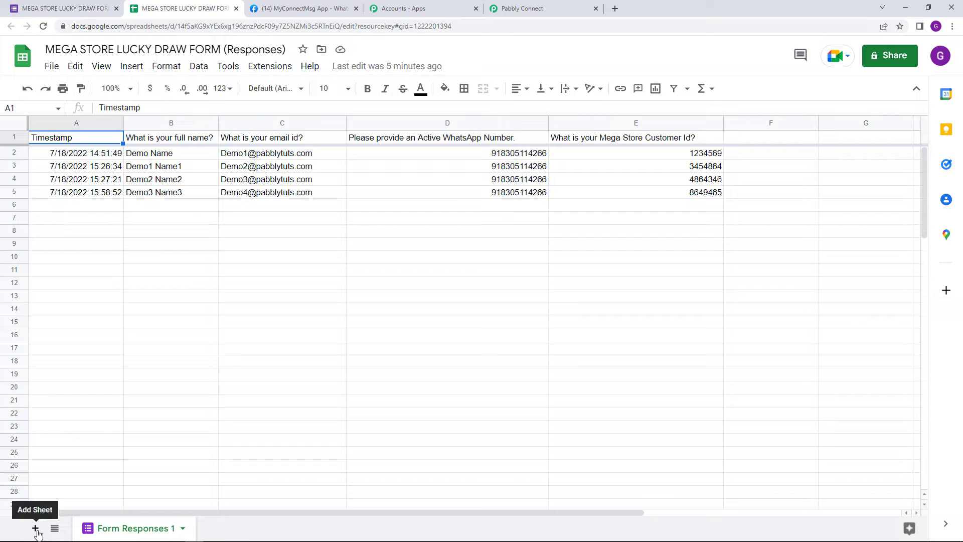
{"action": "left_click", "coordinate": [548, 5]}
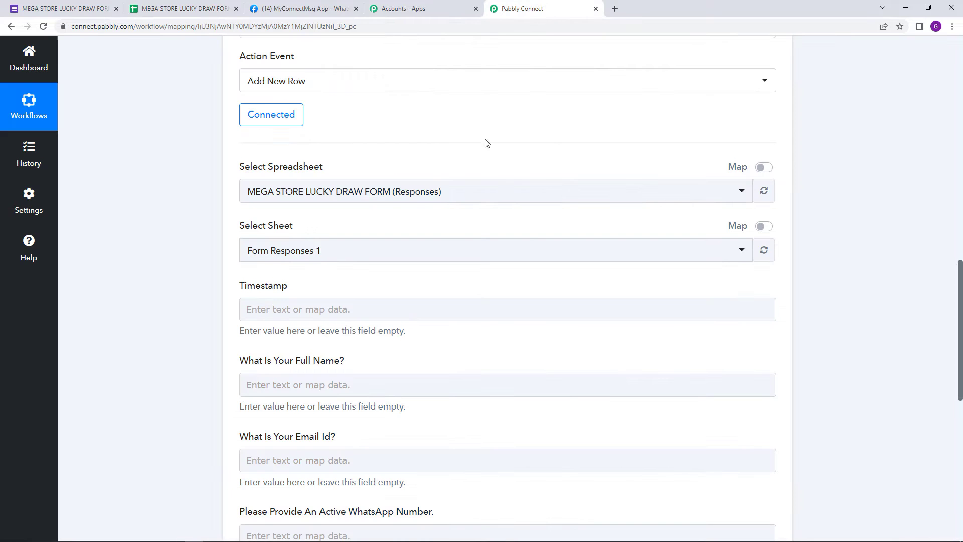
Step: Enter Last Row as the value for the Timestamp and full name columns of the new row
{"action": "scroll", "coordinate": [385, 284], "scroll_direction": "down", "scroll_amount": 1}
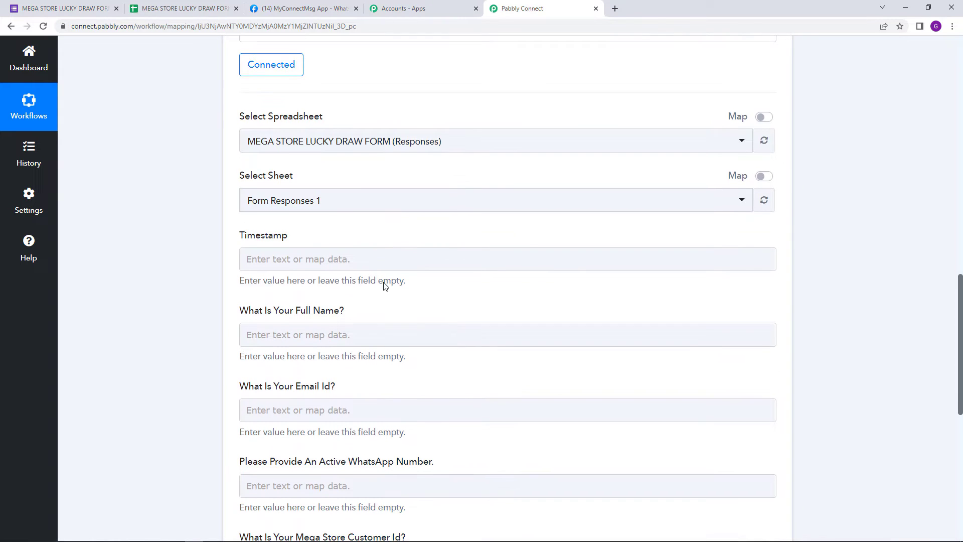
{"action": "scroll", "coordinate": [384, 284], "scroll_direction": "down", "scroll_amount": 3}
{"action": "scroll", "coordinate": [387, 286], "scroll_direction": "up", "scroll_amount": 1}
{"action": "left_click", "coordinate": [341, 159]}
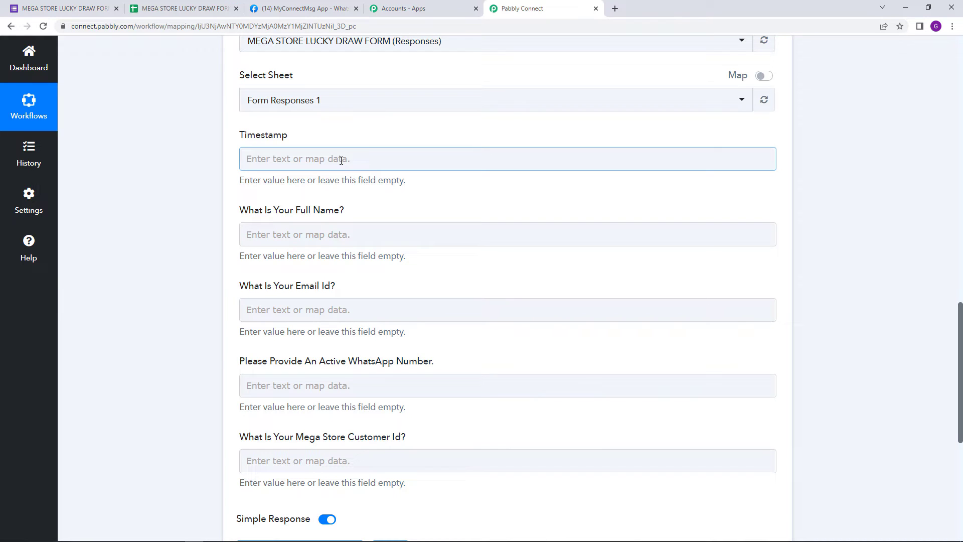
{"action": "left_click", "coordinate": [341, 159]}
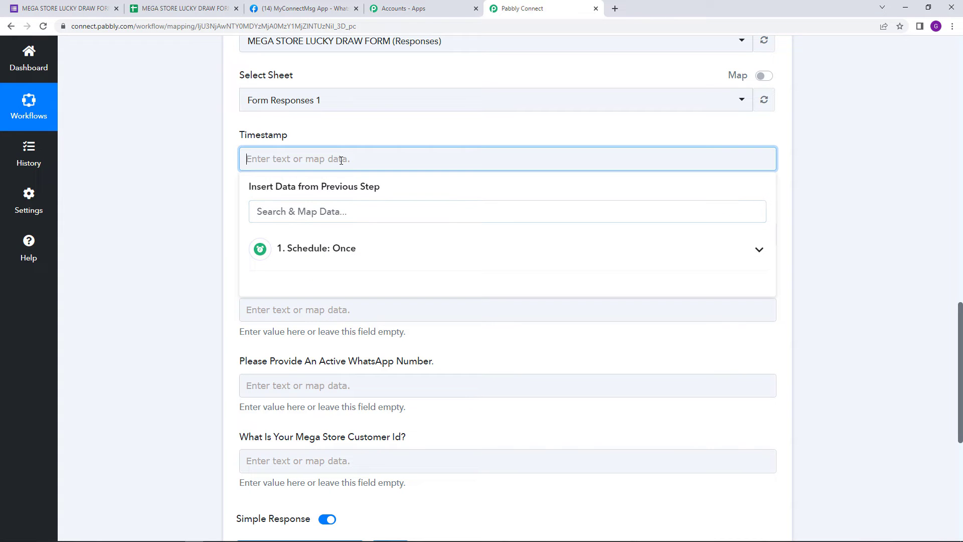
{"action": "right_click", "coordinate": [341, 160]}
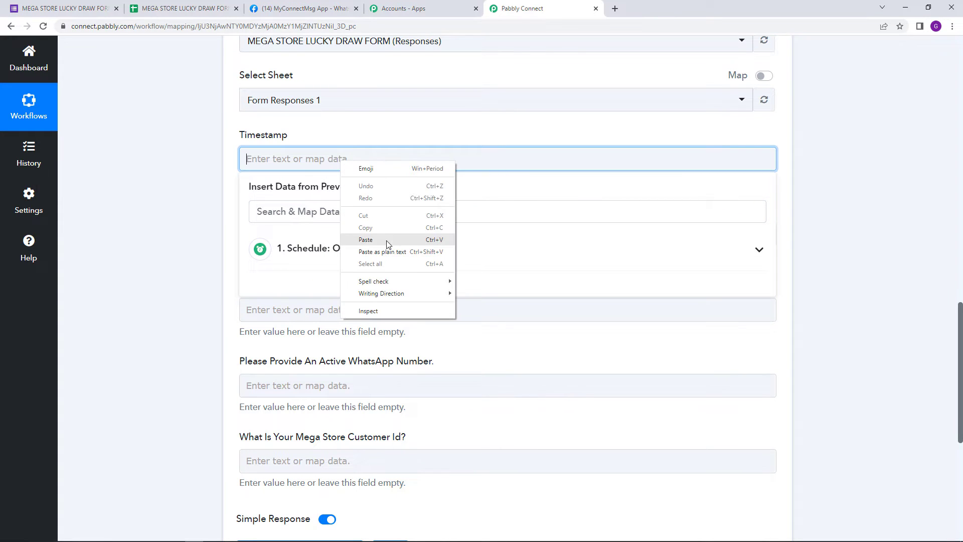
{"action": "left_click", "coordinate": [373, 239]}
{"action": "left_click", "coordinate": [362, 244]}
{"action": "right_click", "coordinate": [362, 243]}
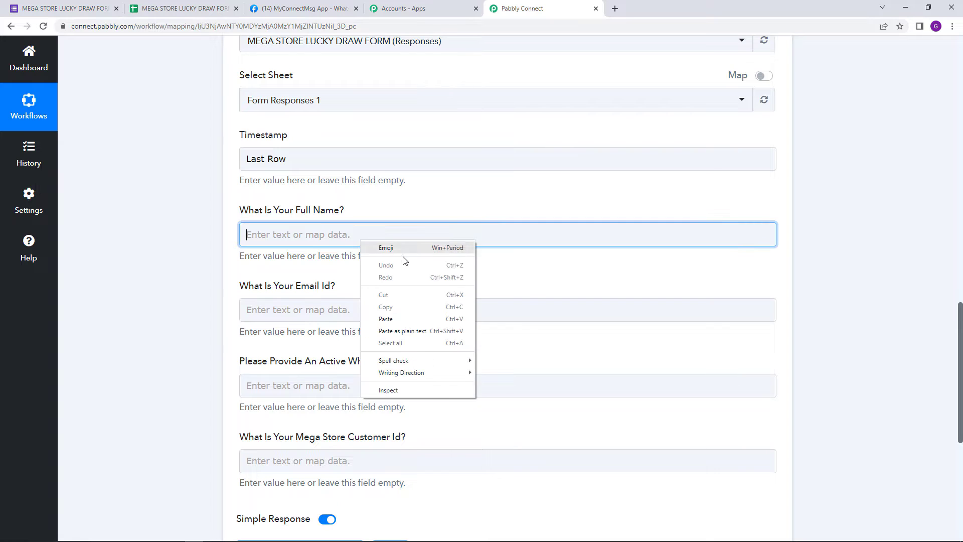
{"action": "left_click", "coordinate": [383, 320]}
Step: Enter Last Row as the value for the email id, WhatsApp number and Mega Store customer id columns
{"action": "right_click", "coordinate": [346, 314]}
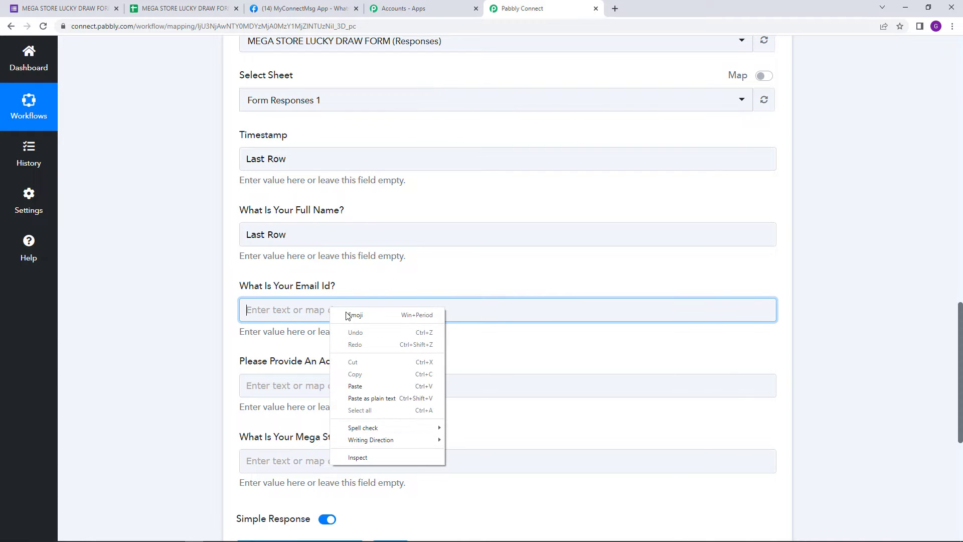
{"action": "left_click", "coordinate": [376, 387]}
{"action": "scroll", "coordinate": [387, 281], "scroll_direction": "down", "scroll_amount": 2}
{"action": "right_click", "coordinate": [386, 287]}
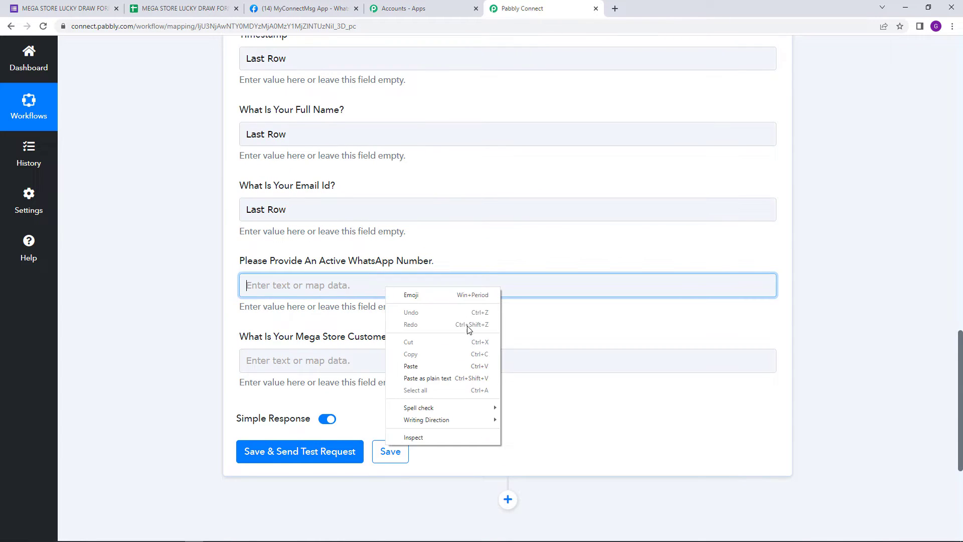
{"action": "left_click", "coordinate": [435, 364]}
{"action": "right_click", "coordinate": [366, 354]}
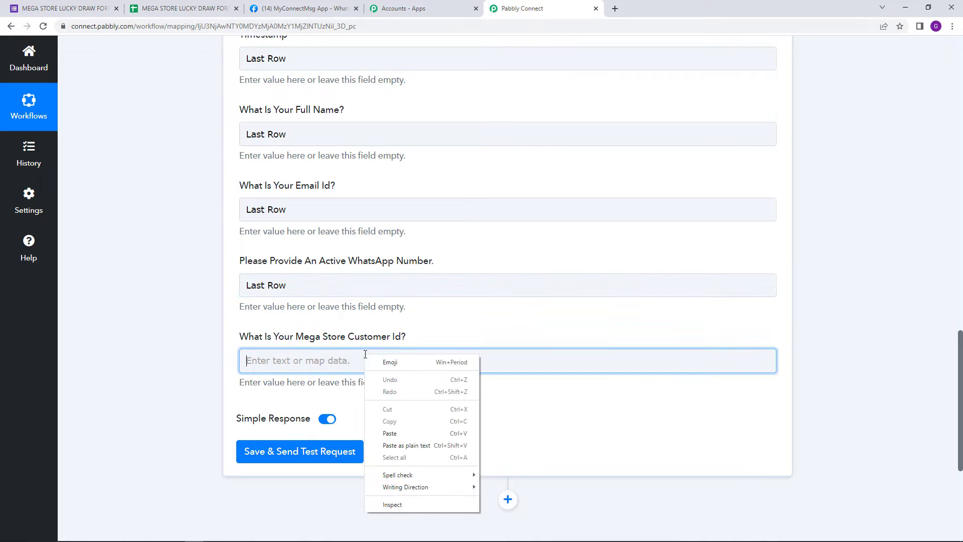
{"action": "left_click", "coordinate": [421, 434]}
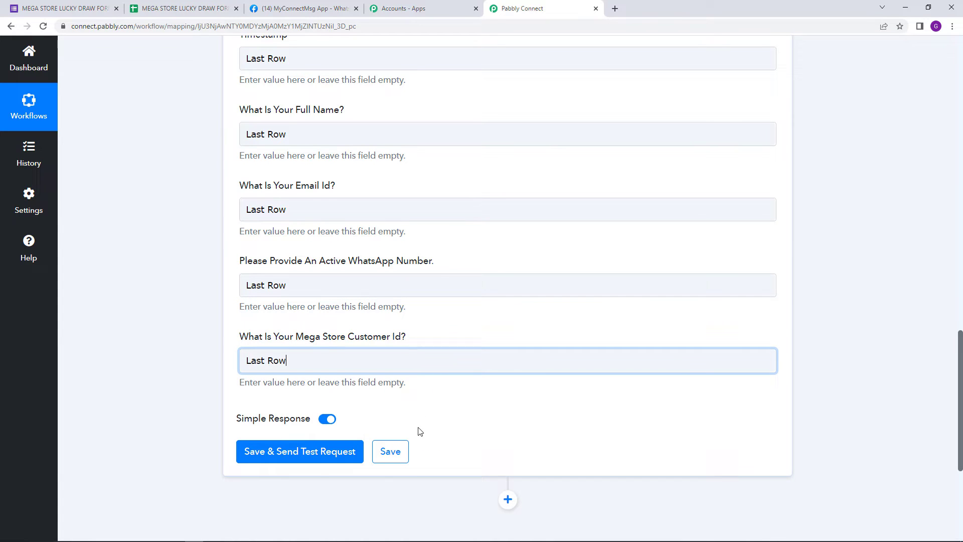
{"action": "left_click", "coordinate": [211, 270]}
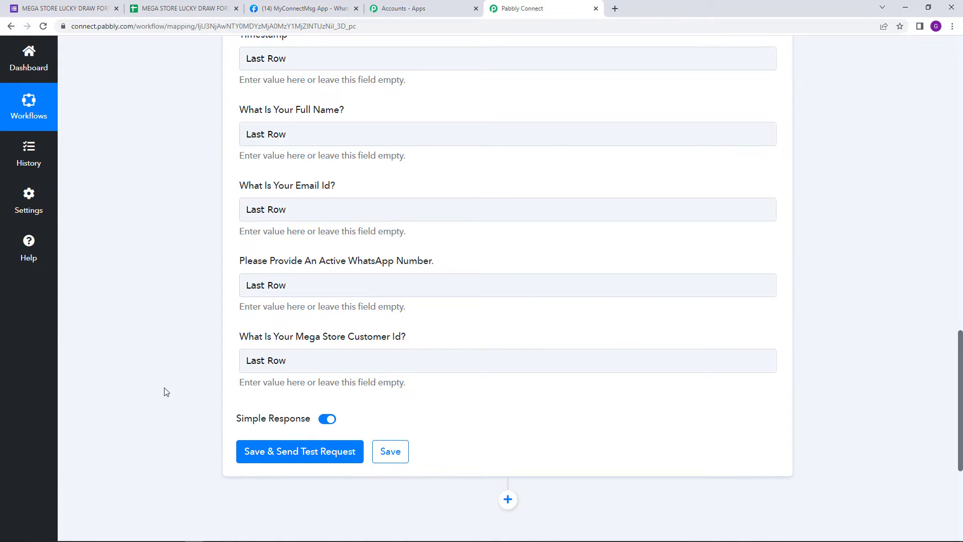
Step: Save the Add New Row action with a test request and check the responses sheet in Google Sheets for the new row
{"action": "left_click", "coordinate": [217, 5]}
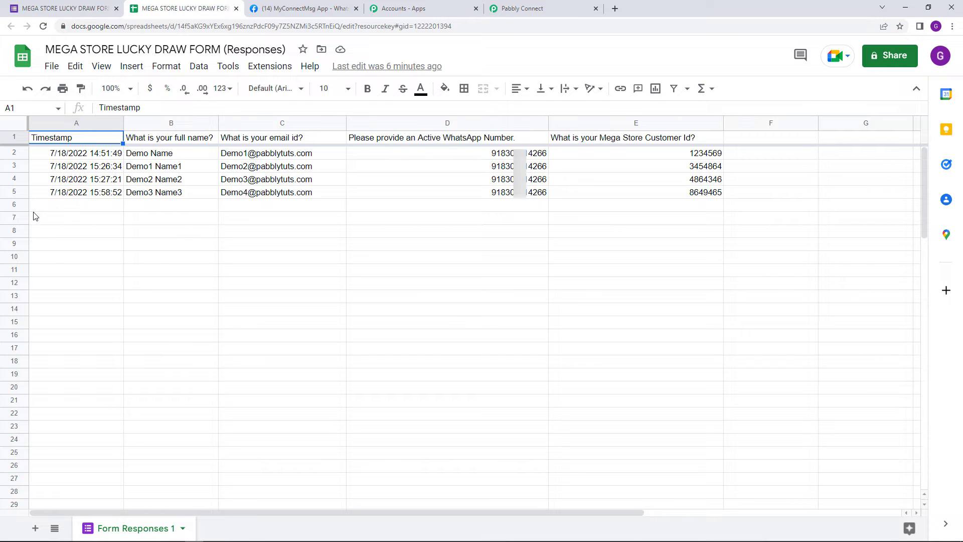
{"action": "left_click", "coordinate": [525, 8]}
{"action": "left_click", "coordinate": [286, 453]}
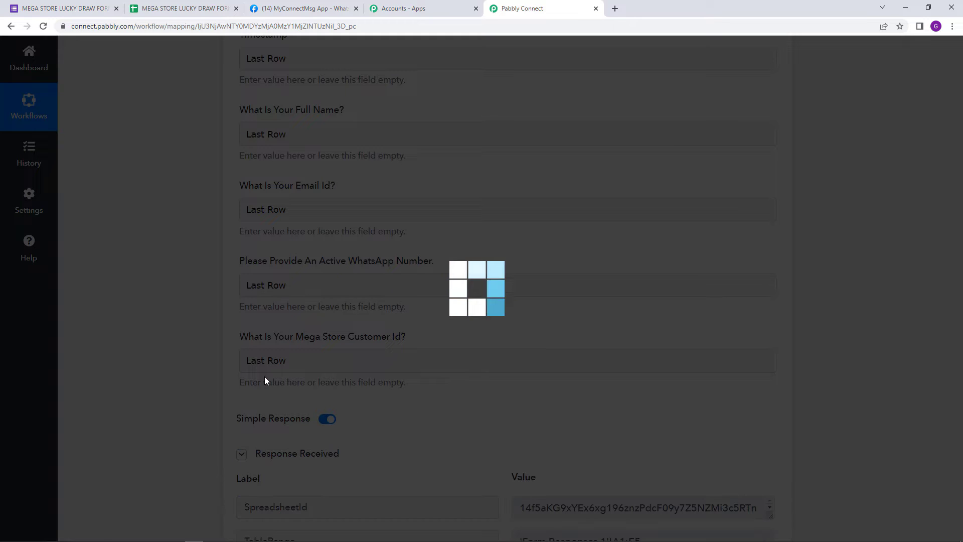
{"action": "left_click", "coordinate": [190, 9]}
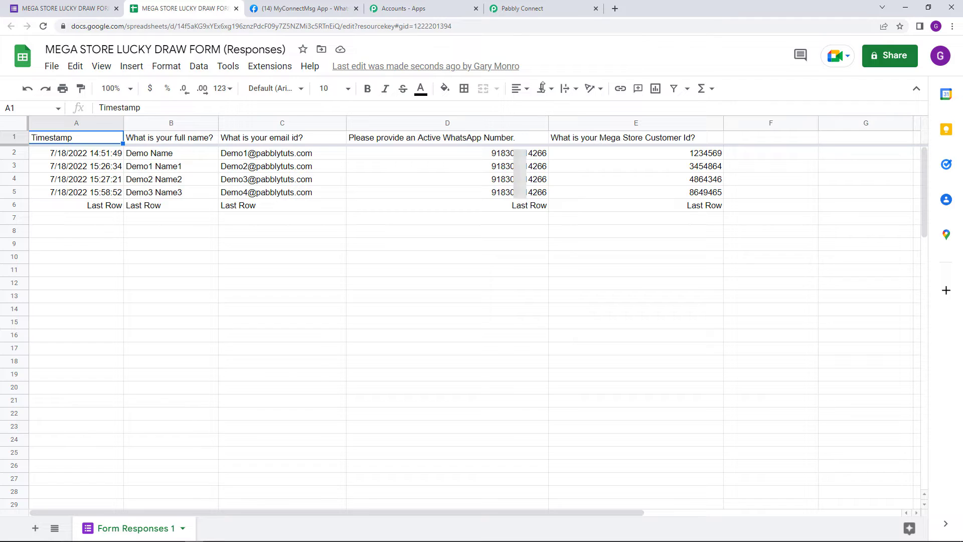
Step: Return to Pabbly Connect and add an action after the Google Sheets step, using Text Formatter by Pabbly with the Split Text event
{"action": "left_click", "coordinate": [503, 8]}
{"action": "scroll", "coordinate": [578, 203], "scroll_direction": "down", "scroll_amount": 5}
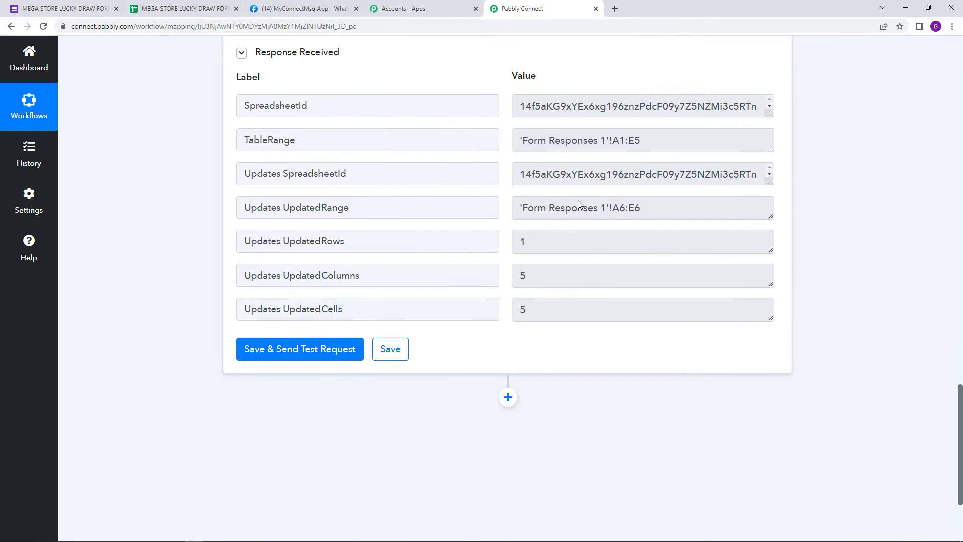
{"action": "scroll", "coordinate": [578, 201], "scroll_direction": "down", "scroll_amount": 3}
{"action": "left_click", "coordinate": [511, 252]}
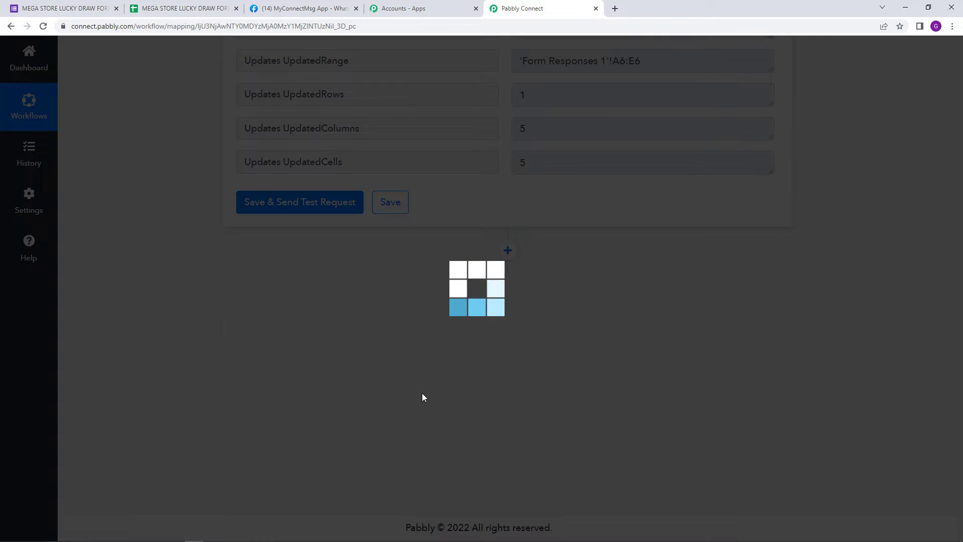
{"action": "type", "text": "t"}
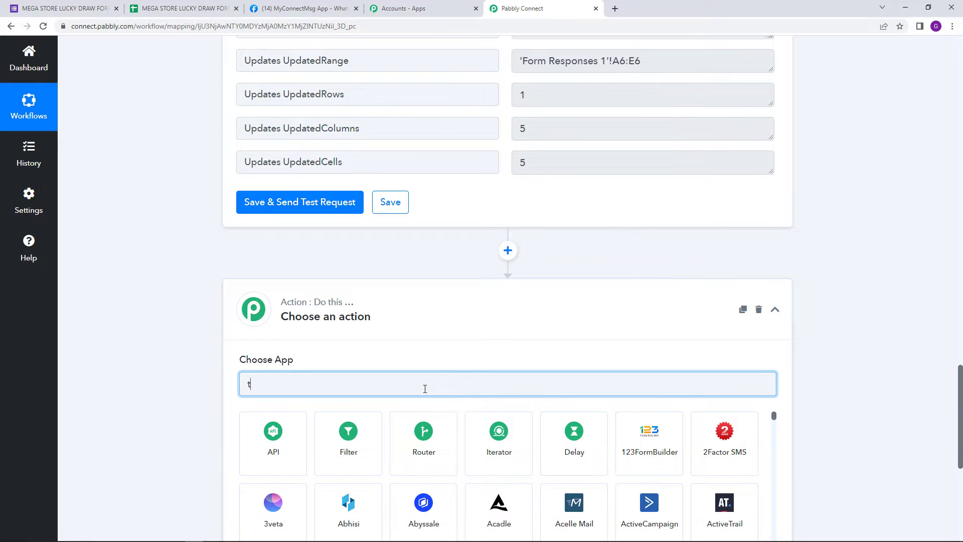
{"action": "type", "text": "ext"}
{"action": "left_click", "coordinate": [376, 432]}
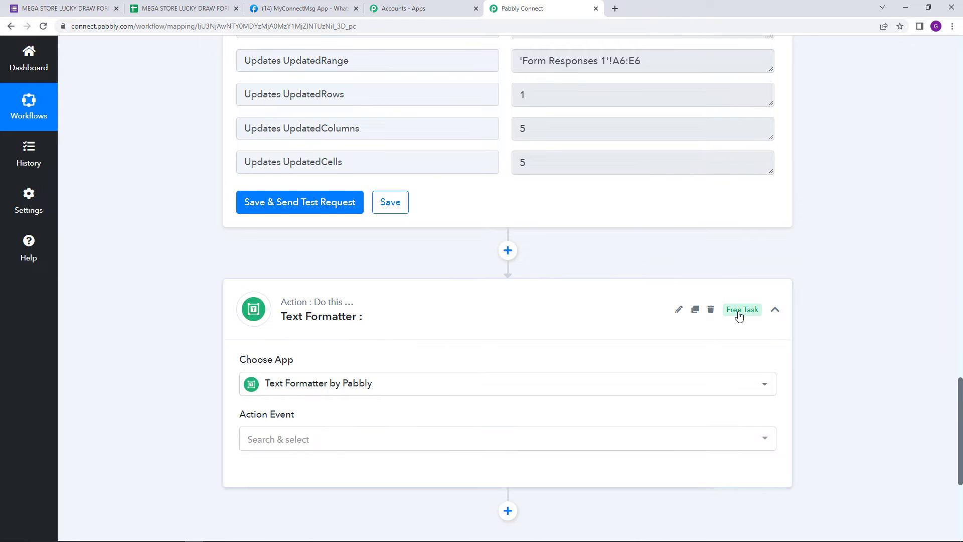
{"action": "mouse_move", "coordinate": [739, 314]}
{"action": "scroll", "coordinate": [429, 328], "scroll_direction": "down", "scroll_amount": 2}
{"action": "left_click", "coordinate": [411, 340]}
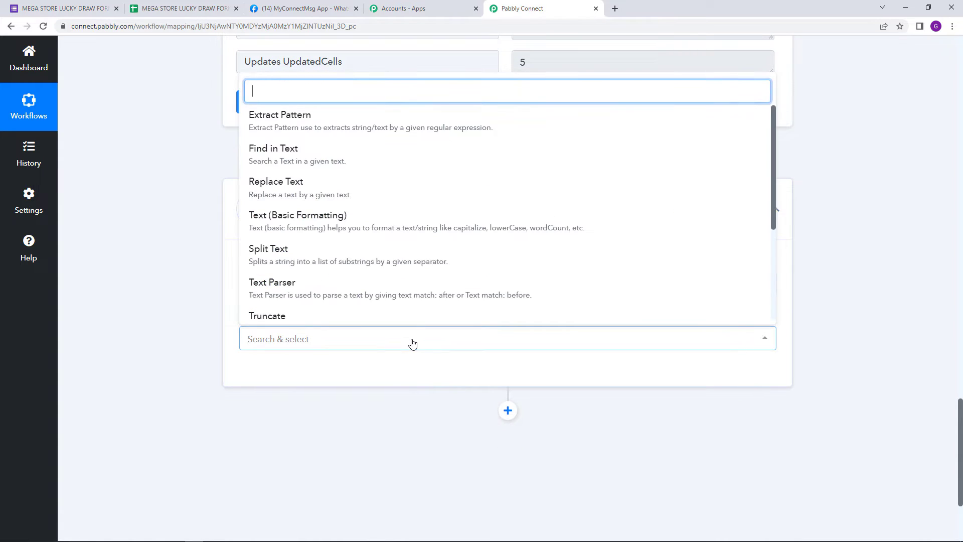
{"action": "left_click", "coordinate": [389, 255]}
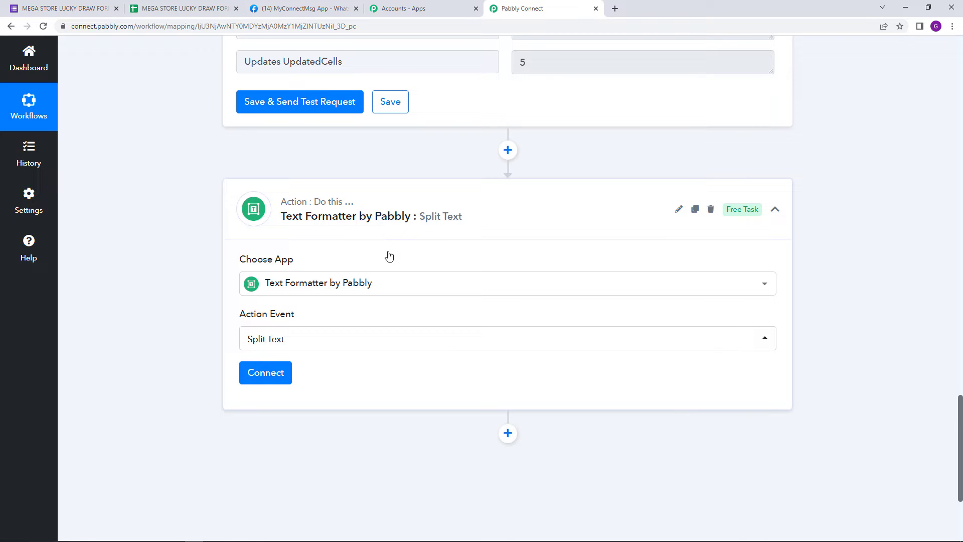
Step: Examine the Updates UpdatedRange value in the Google Sheets response and compare it with the last row in the responses sheet
{"action": "scroll", "coordinate": [546, 251], "scroll_direction": "up", "scroll_amount": 3}
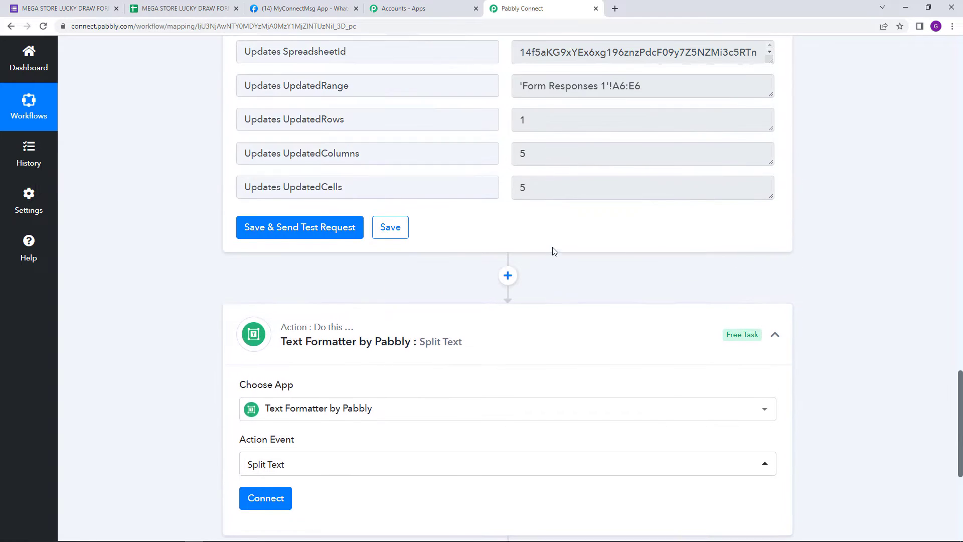
{"action": "scroll", "coordinate": [608, 178], "scroll_direction": "up", "scroll_amount": 1}
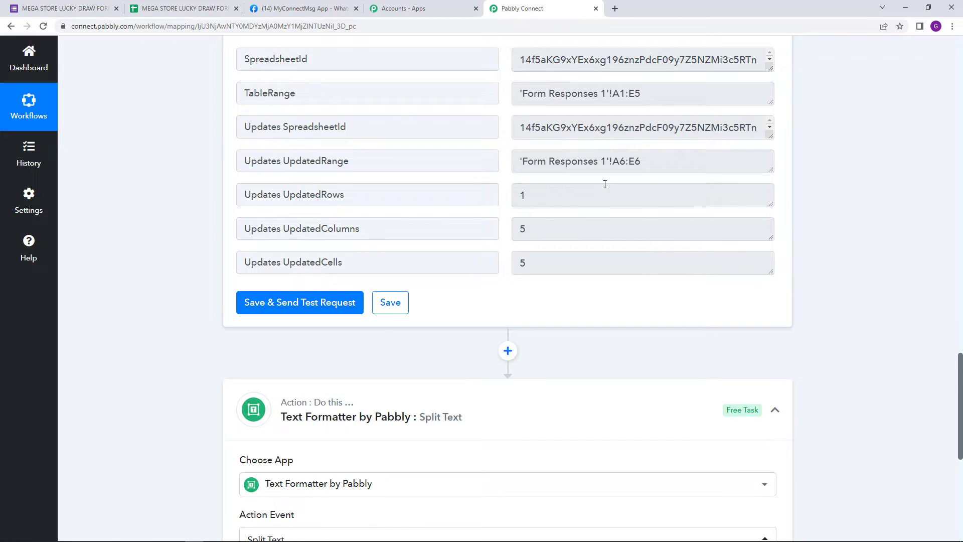
{"action": "left_click", "coordinate": [635, 161]}
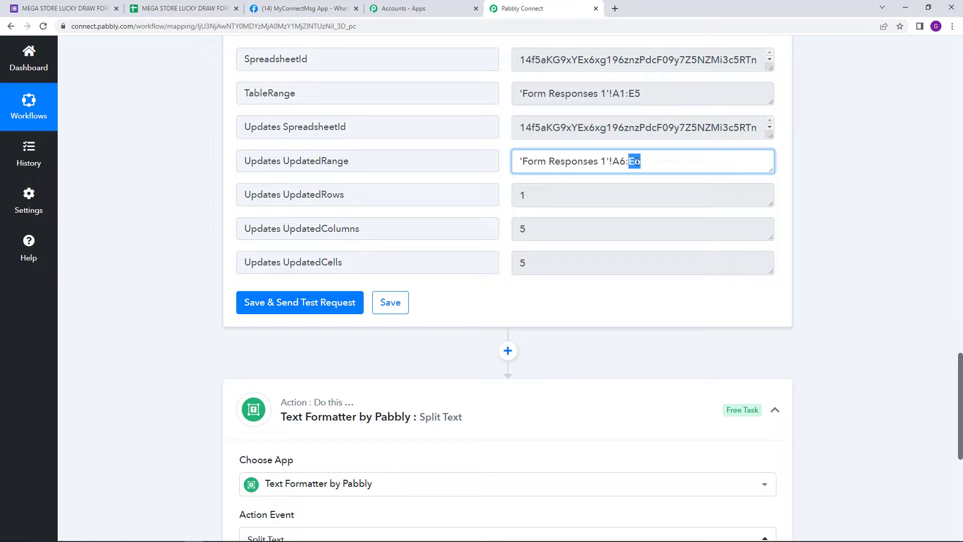
{"action": "triple_click", "coordinate": [637, 161]}
{"action": "left_click", "coordinate": [640, 180]}
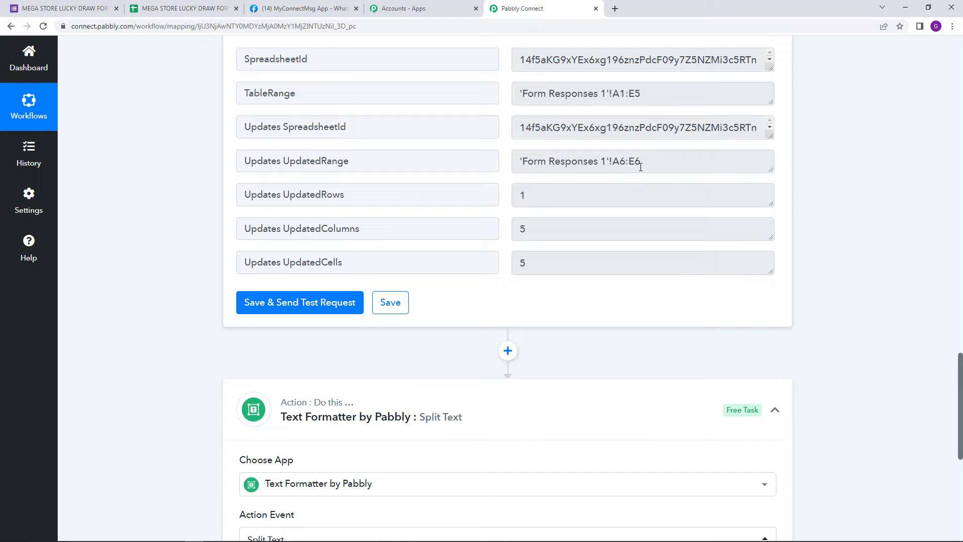
{"action": "left_click", "coordinate": [214, 7]}
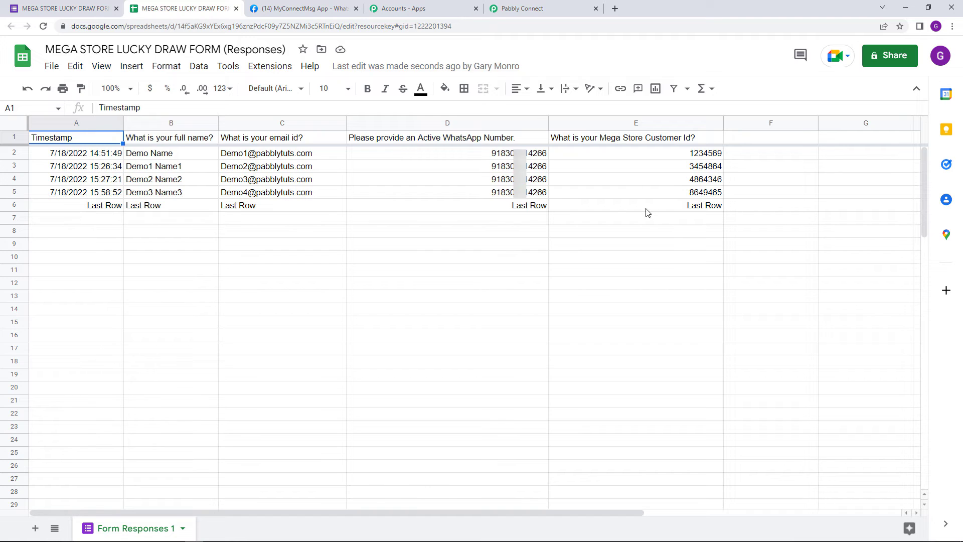
{"action": "left_click", "coordinate": [567, 5]}
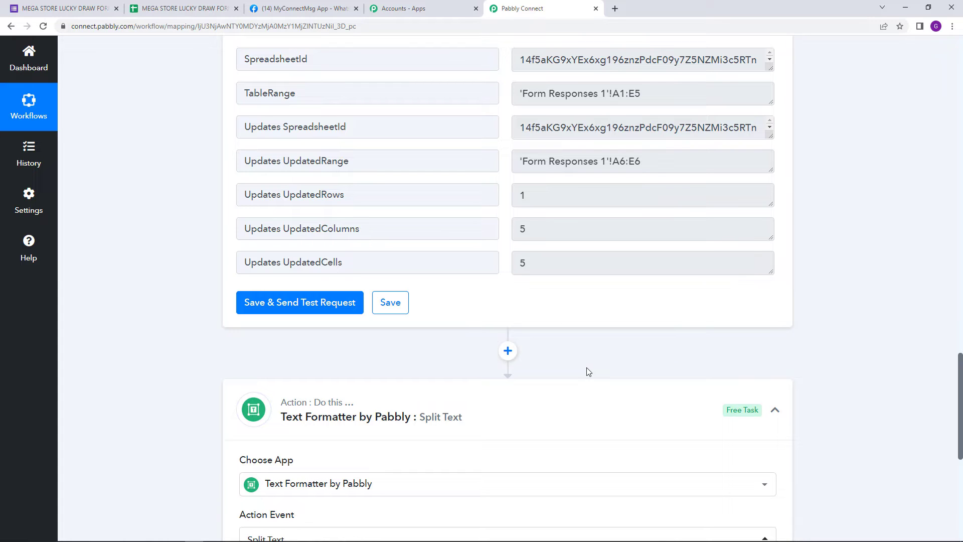
Step: Connect the Split Text action and map Updates UpdatedRange from the Google Sheets Add New Row step as the text to split
{"action": "scroll", "coordinate": [588, 372], "scroll_direction": "down", "scroll_amount": 4}
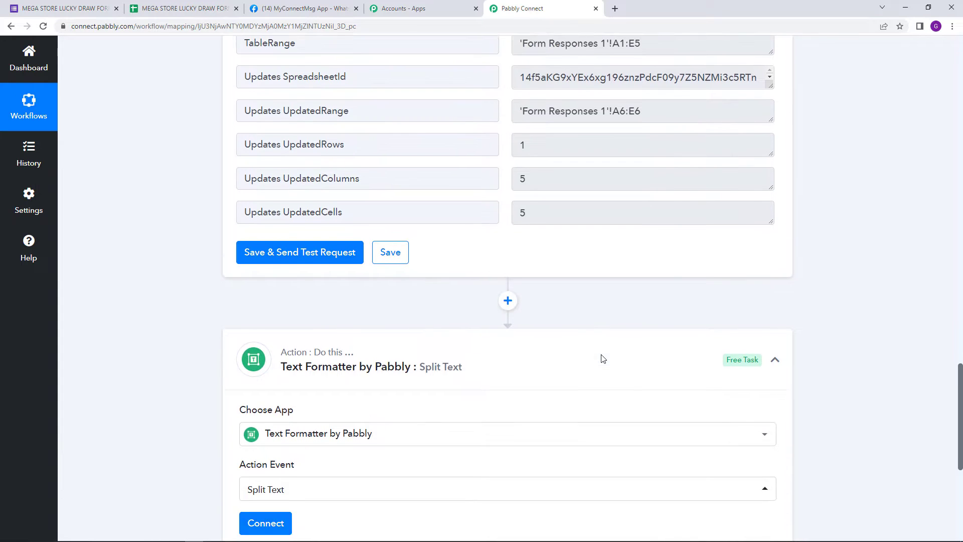
{"action": "left_click", "coordinate": [274, 381]}
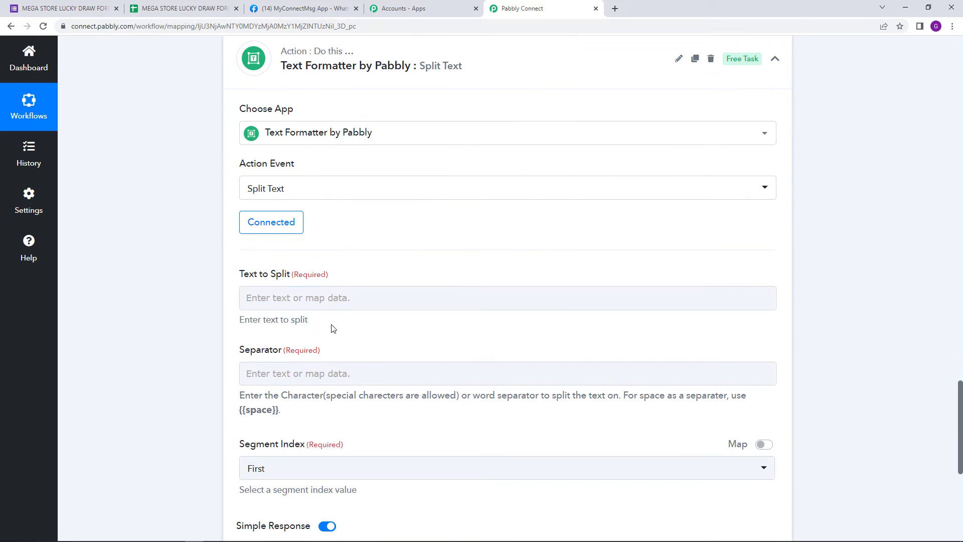
{"action": "left_click", "coordinate": [334, 299]}
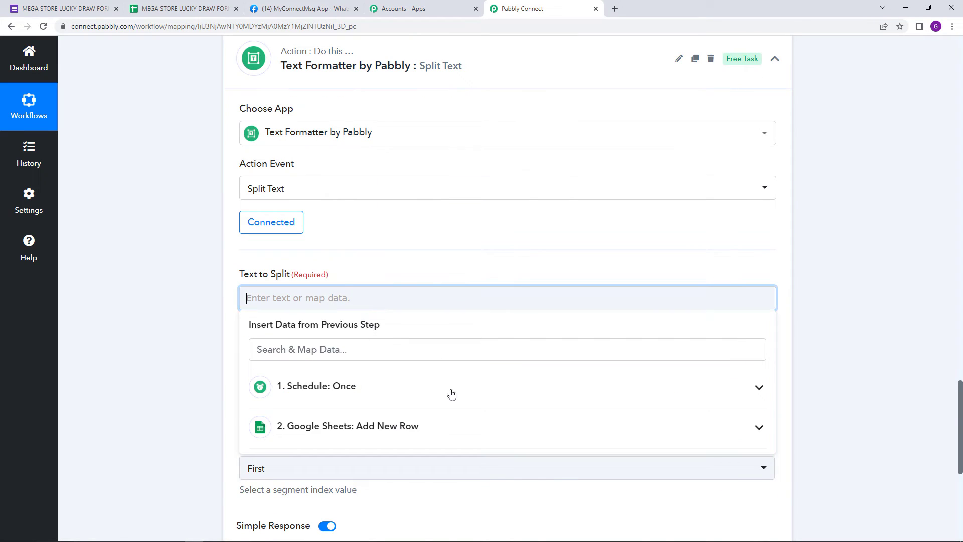
{"action": "left_click", "coordinate": [437, 432]}
{"action": "scroll", "coordinate": [451, 438], "scroll_direction": "down", "scroll_amount": 1}
{"action": "scroll", "coordinate": [461, 459], "scroll_direction": "down", "scroll_amount": 1}
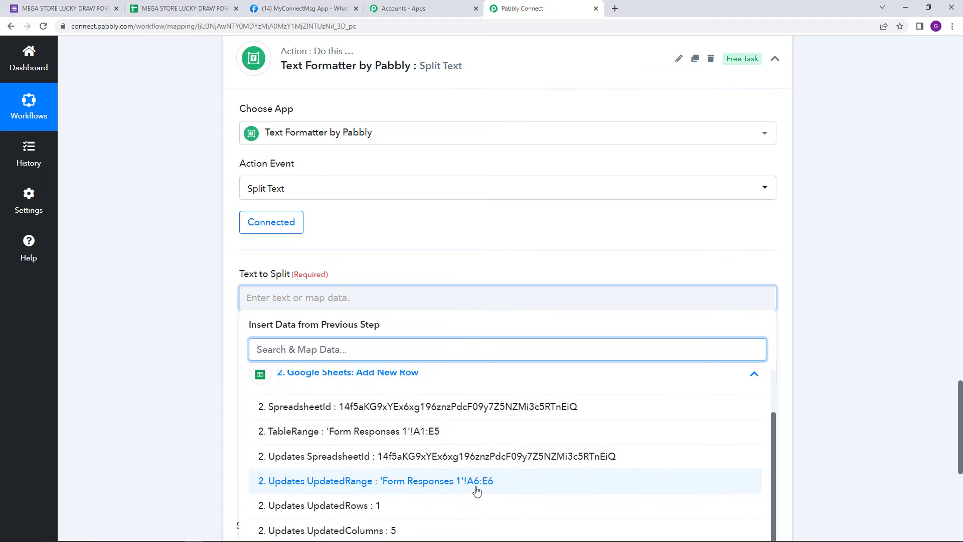
{"action": "left_click", "coordinate": [455, 493]}
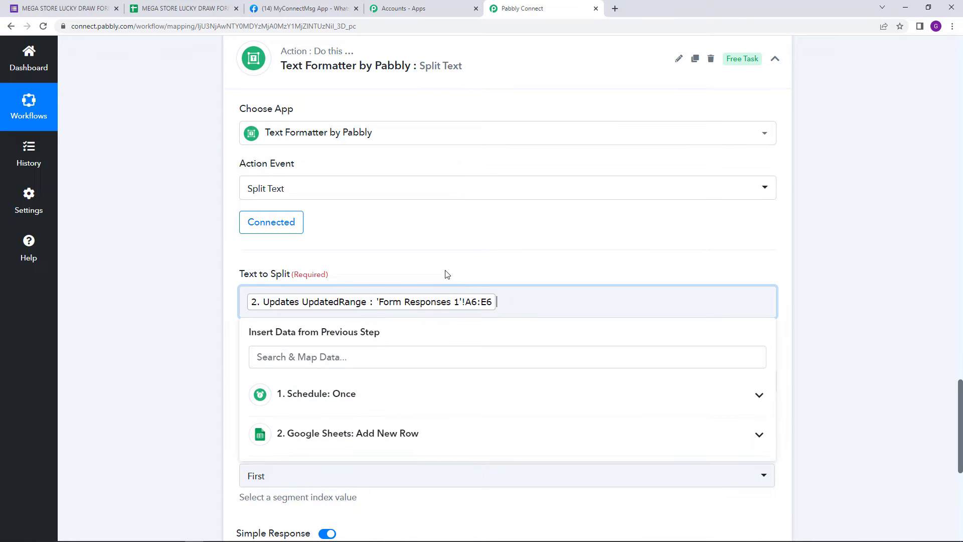
Step: Set the separator to :E and the segment index to Last, and save the Split Text action with a test request
{"action": "scroll", "coordinate": [445, 273], "scroll_direction": "down", "scroll_amount": 2}
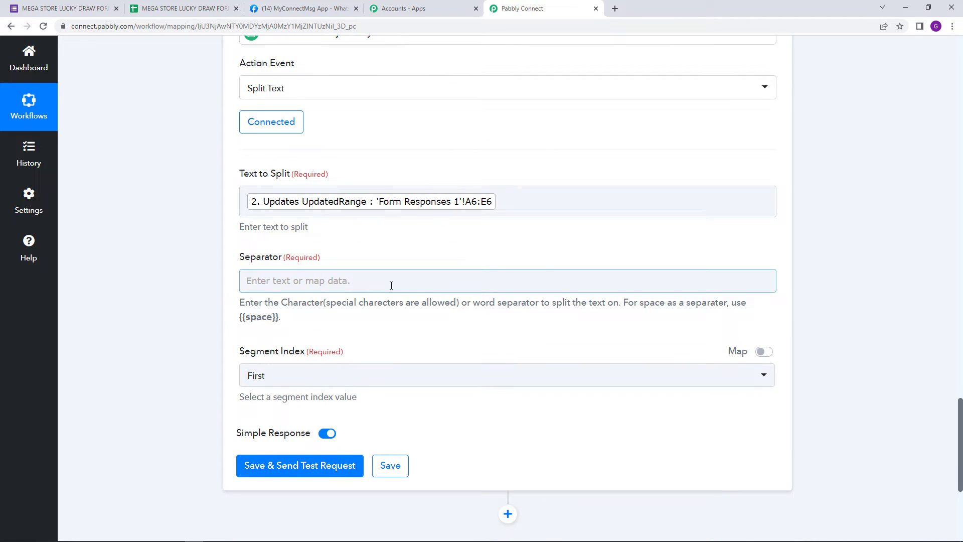
{"action": "left_click", "coordinate": [391, 285]}
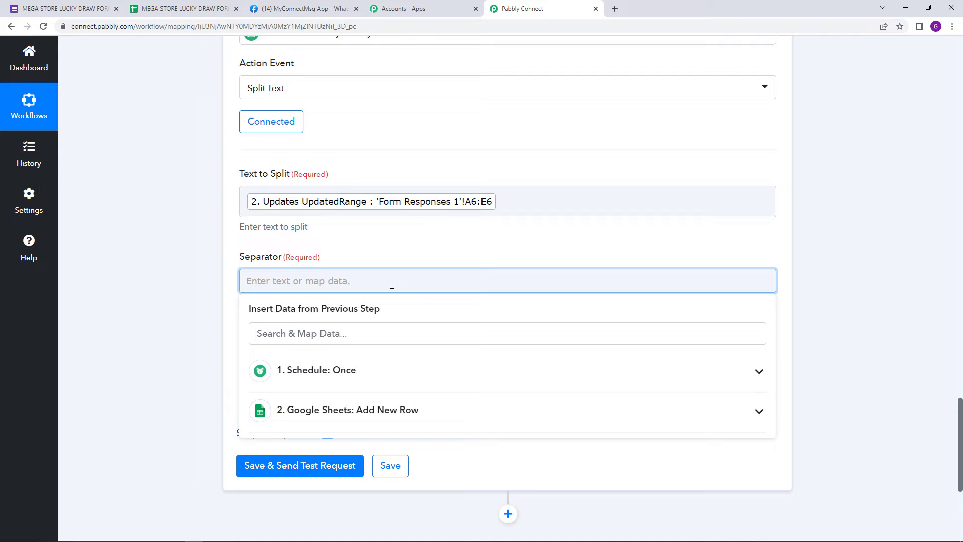
{"action": "type", "text": ":E"}
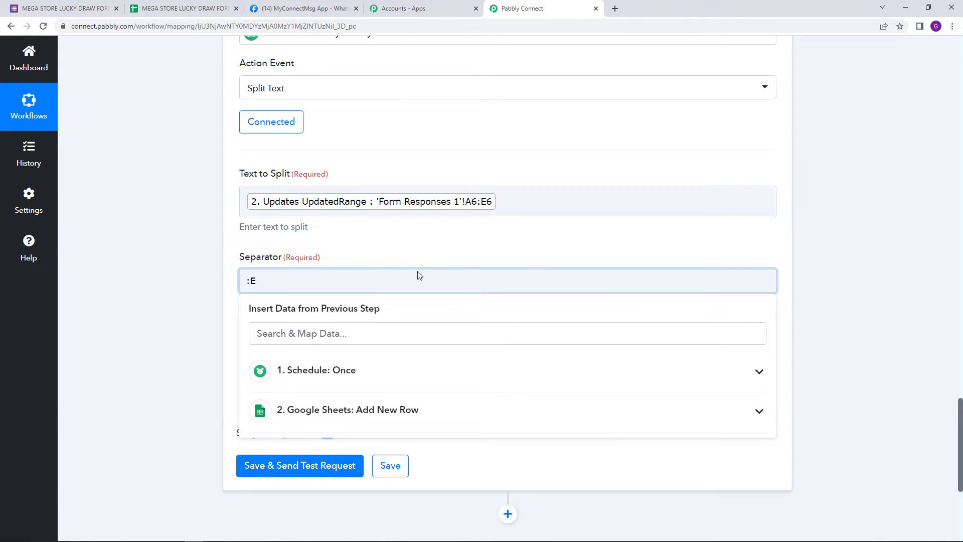
{"action": "left_click", "coordinate": [408, 258]}
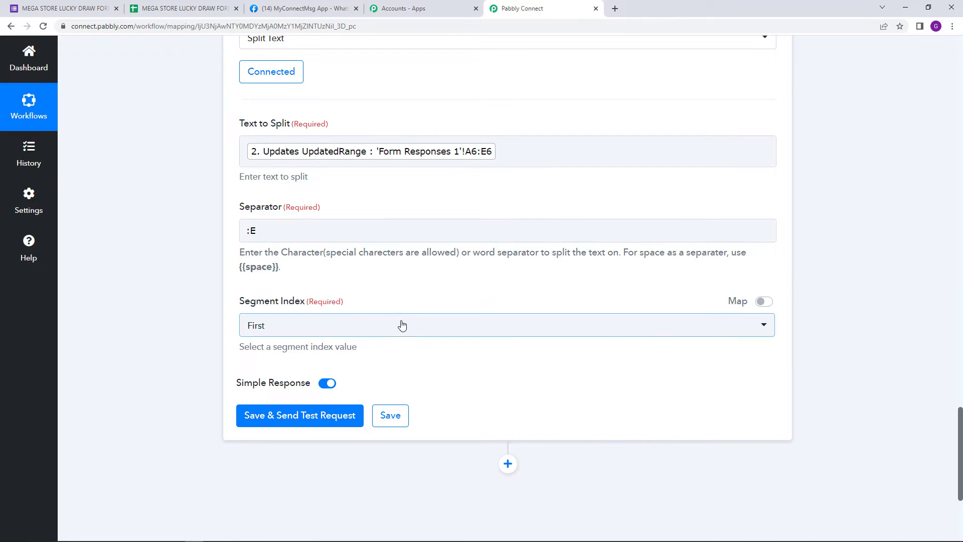
{"action": "left_click", "coordinate": [402, 324]}
{"action": "left_click", "coordinate": [344, 425]}
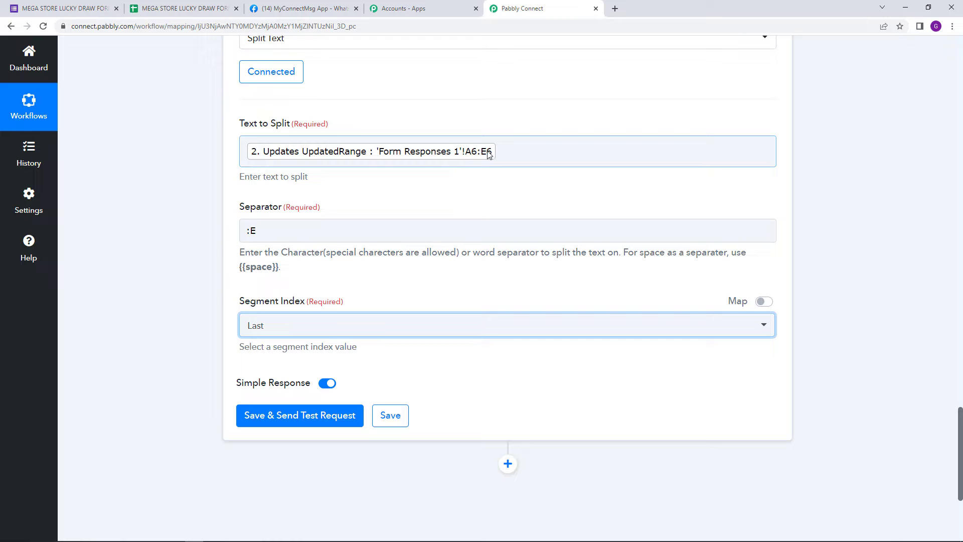
{"action": "left_click", "coordinate": [316, 416]}
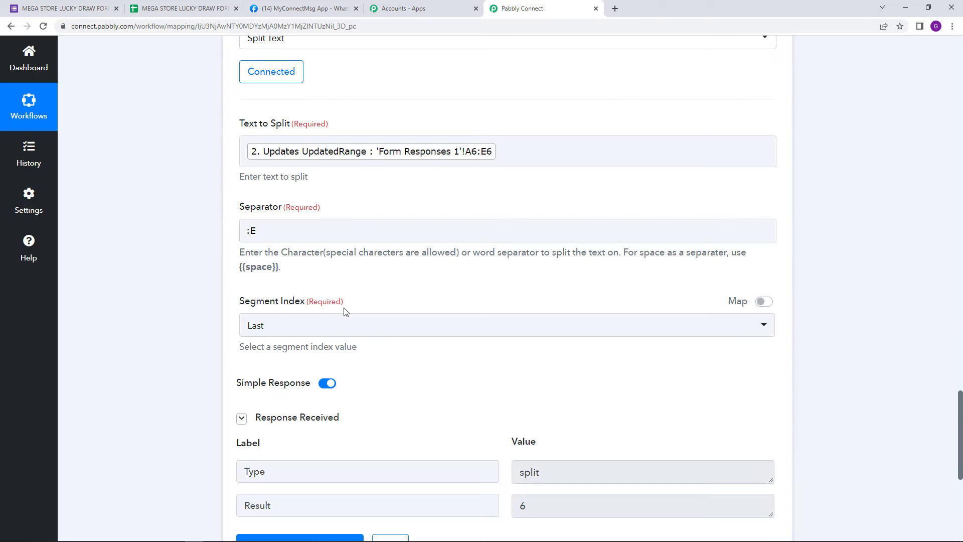
Step: Examine the Split Text result and compare it with the last row of the responses sheet in Google Sheets
{"action": "scroll", "coordinate": [492, 329], "scroll_direction": "down", "scroll_amount": 4}
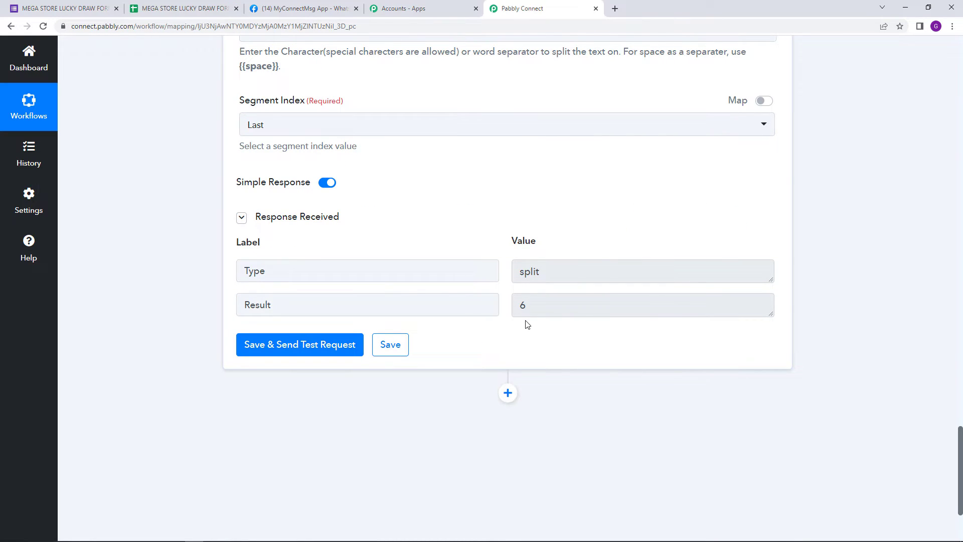
{"action": "scroll", "coordinate": [527, 325], "scroll_direction": "up", "scroll_amount": 3}
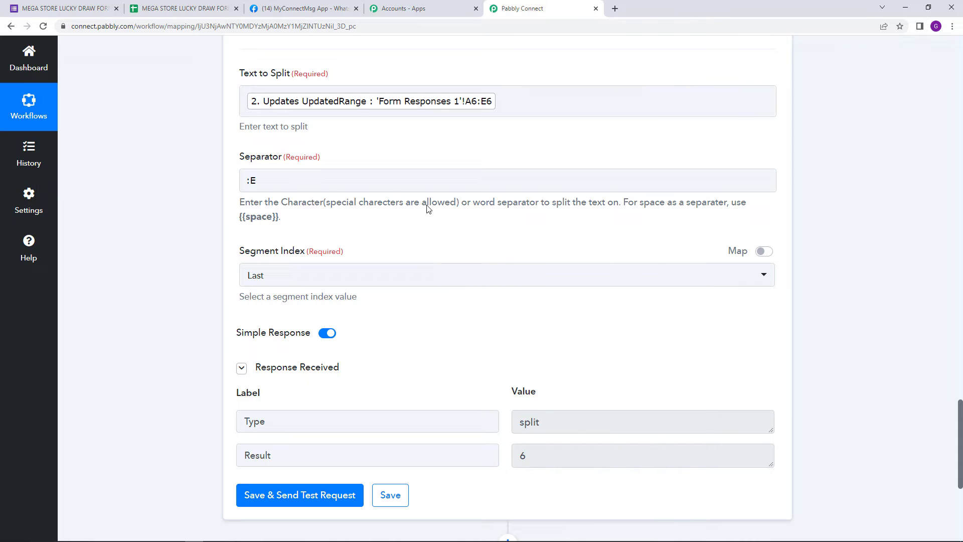
{"action": "left_click", "coordinate": [181, 9]}
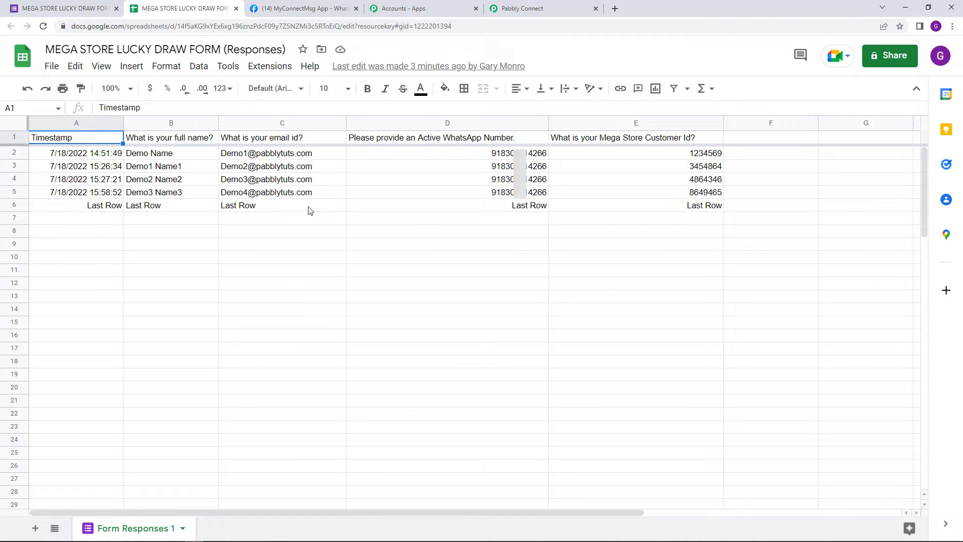
Step: Return to Pabbly Connect, add a Number Formatter by Pabbly action after Split Text with the Spreadsheet Formulas event, and connect it
{"action": "left_click", "coordinate": [513, 4]}
{"action": "scroll", "coordinate": [533, 384], "scroll_direction": "down", "scroll_amount": 5}
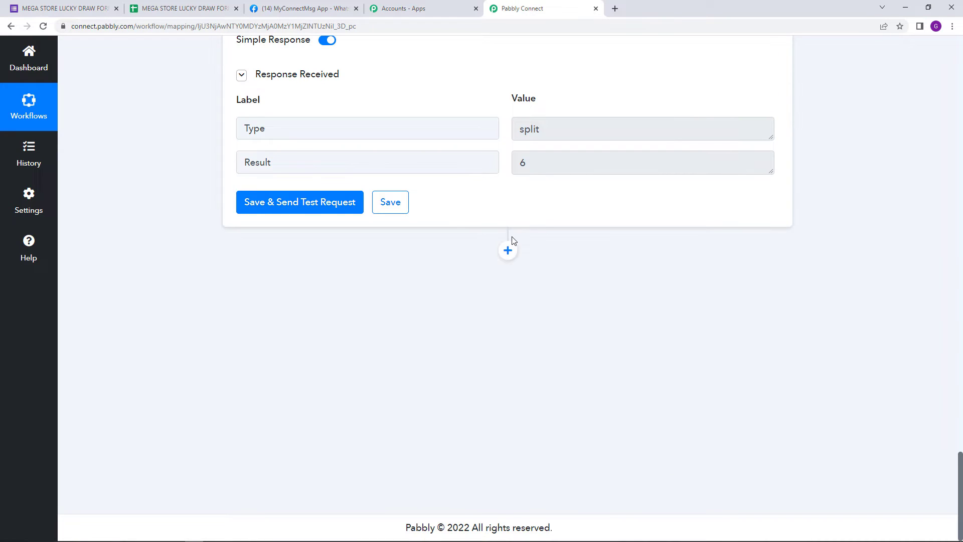
{"action": "left_click", "coordinate": [509, 250]}
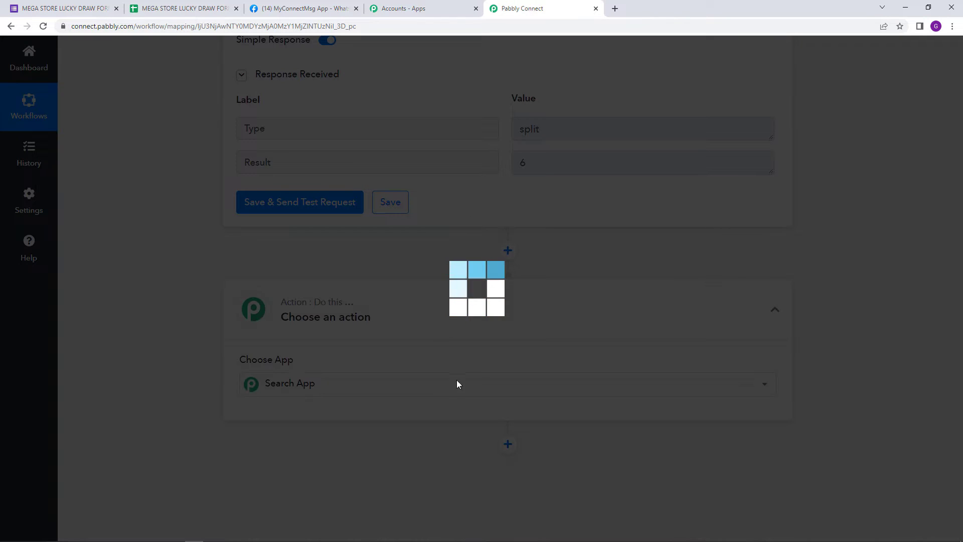
{"action": "type", "text": "um"}
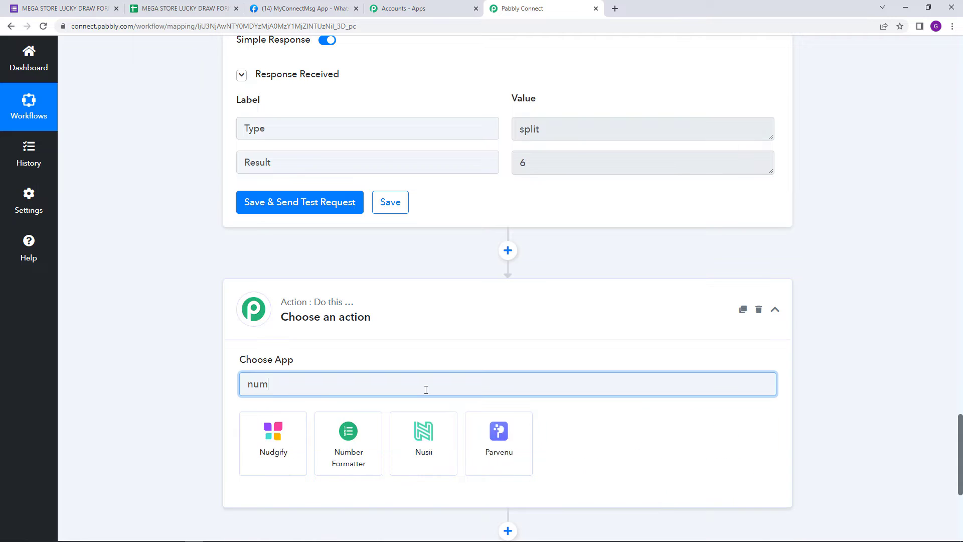
{"action": "left_click", "coordinate": [271, 444]}
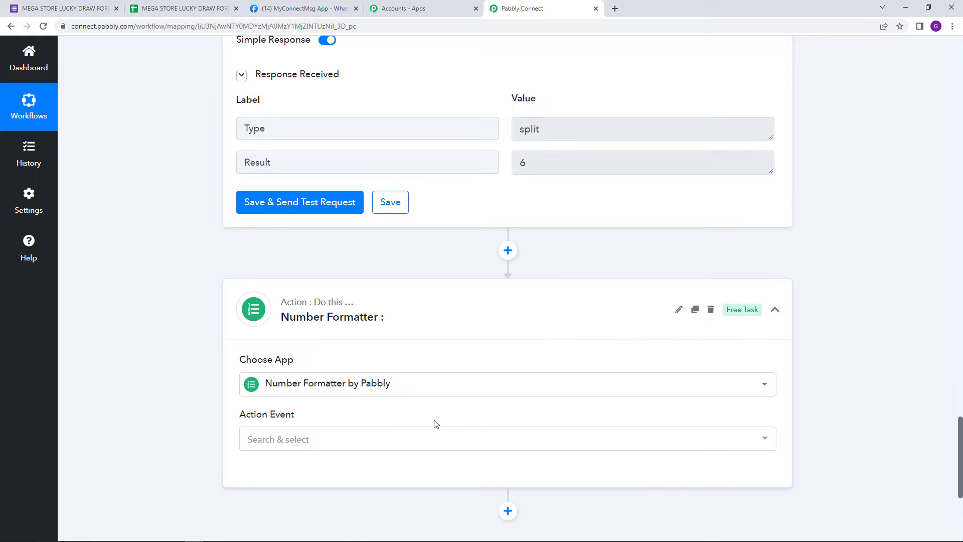
{"action": "left_click", "coordinate": [430, 438]}
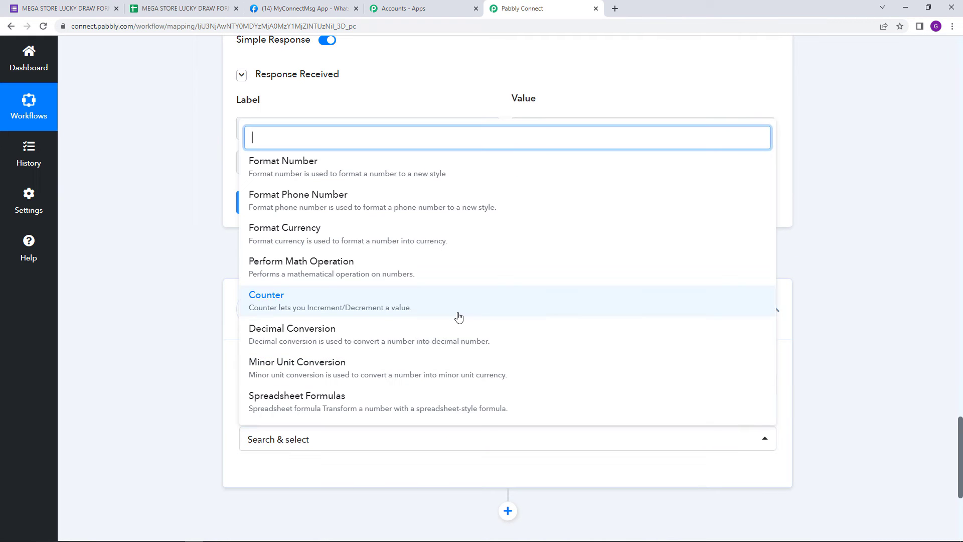
{"action": "left_click", "coordinate": [417, 402]}
{"action": "scroll", "coordinate": [415, 407], "scroll_direction": "down", "scroll_amount": 3}
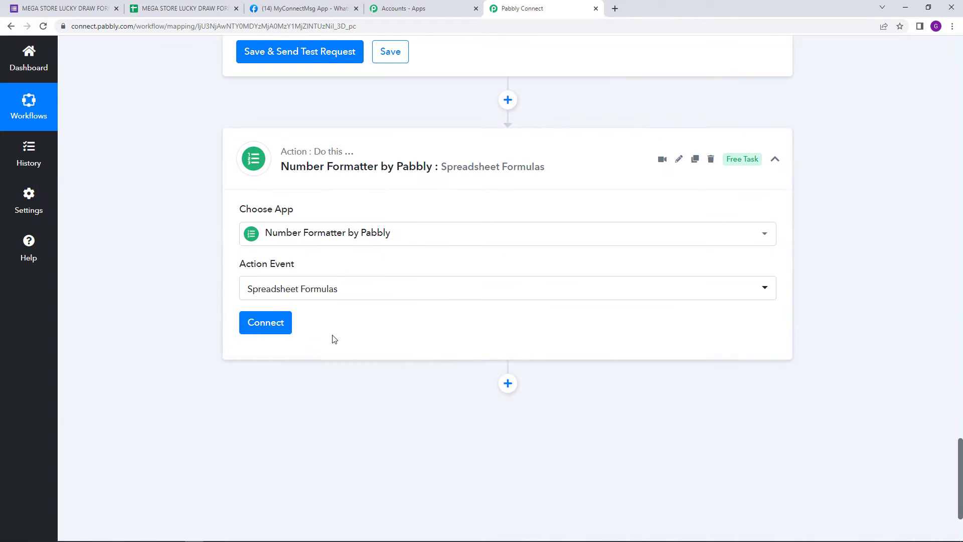
{"action": "left_click", "coordinate": [272, 329]}
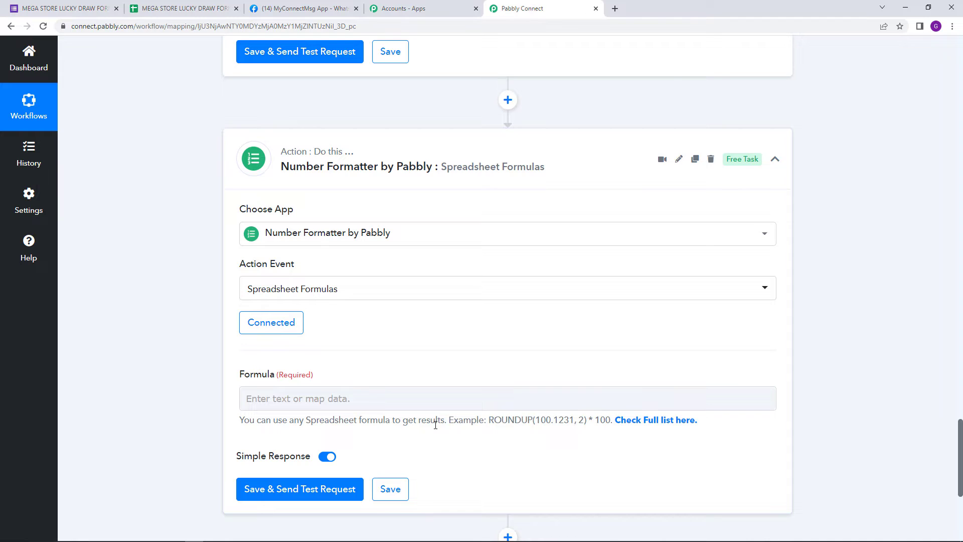
Step: Open the full list of supported spreadsheet formulas and look for the RANDBETWEEN function among the math functions
{"action": "left_click", "coordinate": [640, 421]}
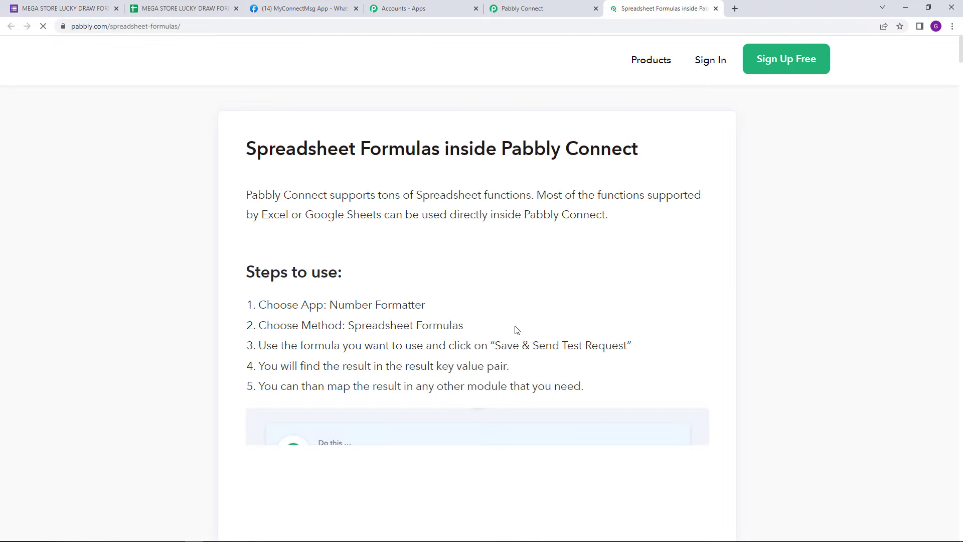
{"action": "scroll", "coordinate": [460, 341], "scroll_direction": "down", "scroll_amount": 1}
{"action": "scroll", "coordinate": [460, 340], "scroll_direction": "down", "scroll_amount": 14}
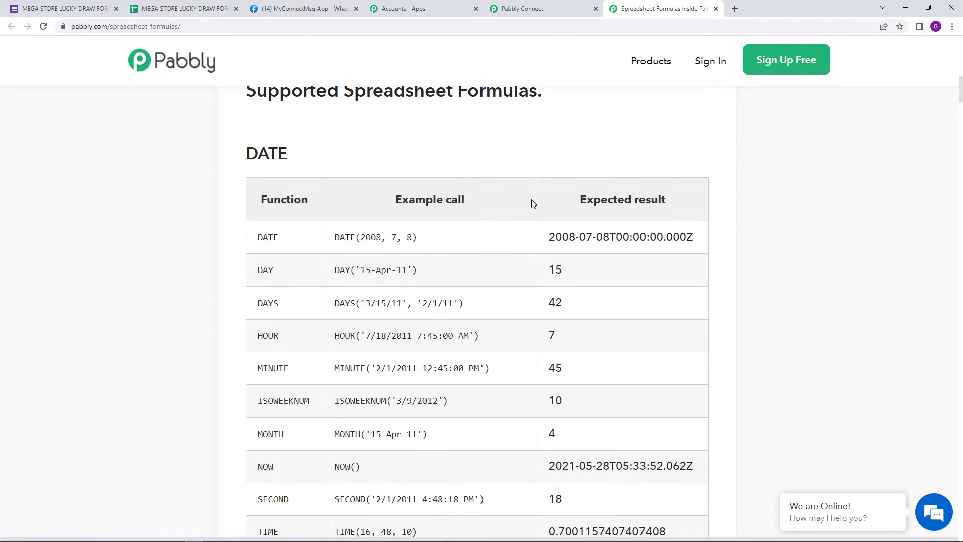
{"action": "scroll", "coordinate": [460, 379], "scroll_direction": "down", "scroll_amount": 11}
{"action": "scroll", "coordinate": [460, 380], "scroll_direction": "down", "scroll_amount": 20}
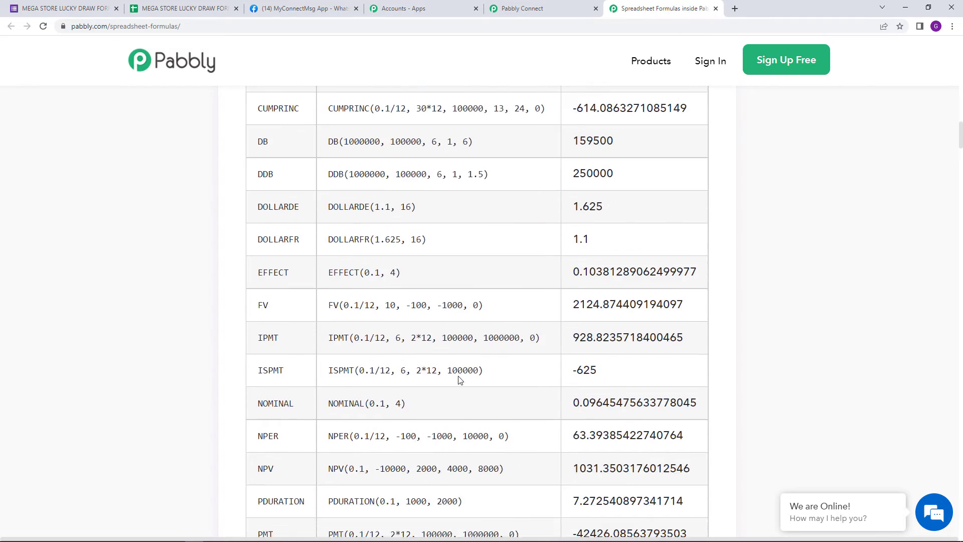
{"action": "scroll", "coordinate": [459, 380], "scroll_direction": "down", "scroll_amount": 20}
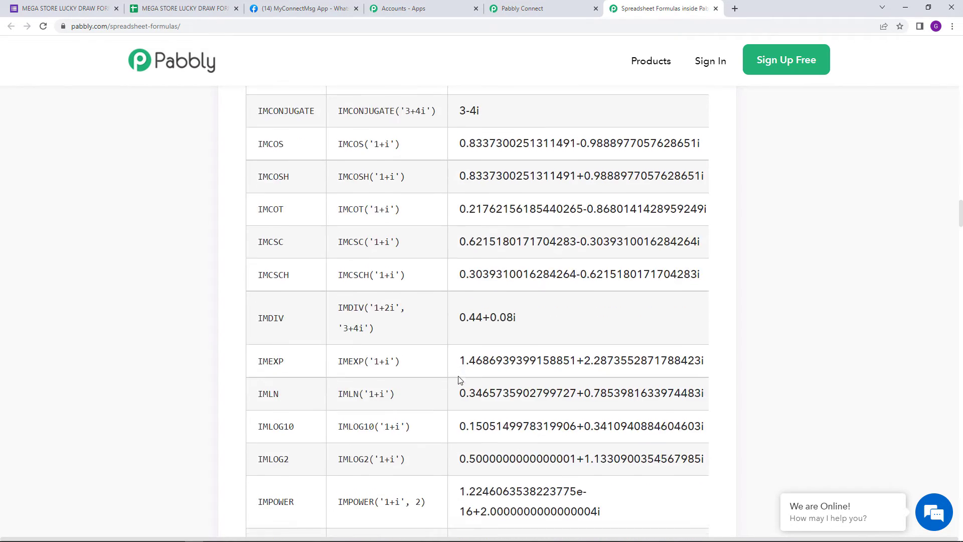
{"action": "scroll", "coordinate": [432, 367], "scroll_direction": "down", "scroll_amount": 20}
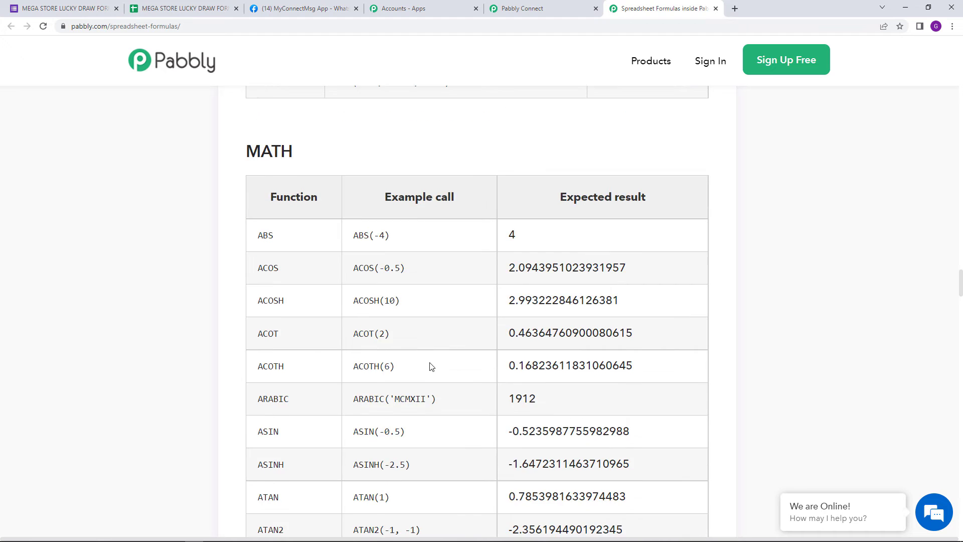
{"action": "scroll", "coordinate": [431, 367], "scroll_direction": "down", "scroll_amount": 8}
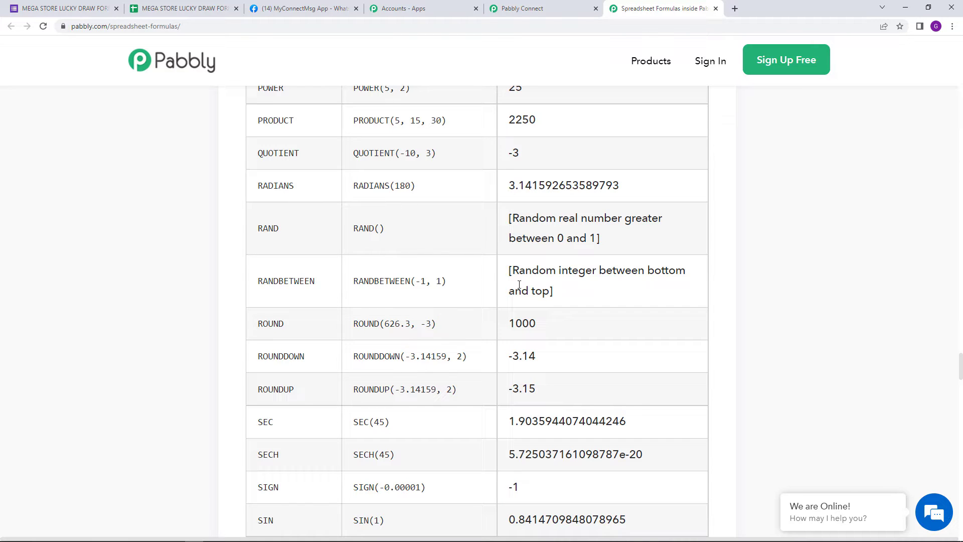
Step: Copy the example call RANDBETWEEN(-1, 1) from the formula list into the Formula field of the Number Formatter action in Pabbly Connect
{"action": "double_click", "coordinate": [365, 281]}
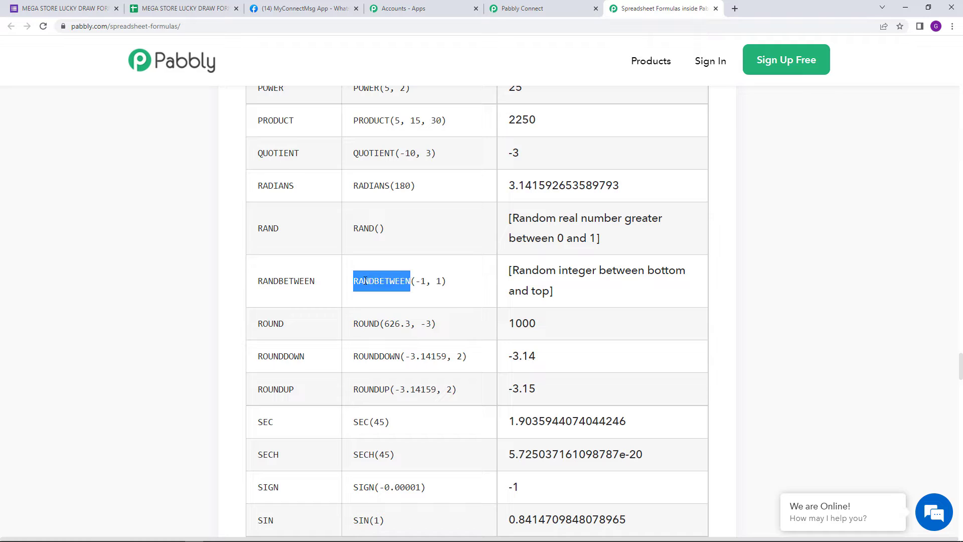
{"action": "key", "text": "shift+Right"}
{"action": "key", "text": "shift+Right"}
{"action": "key", "text": "shift+Right"}
{"action": "key", "text": "shift+Right"}
{"action": "key", "text": "shift+Right"}
{"action": "key", "text": "shift+Right"}
{"action": "key", "text": "shift+Right"}
{"action": "key", "text": "ctrl+c"}
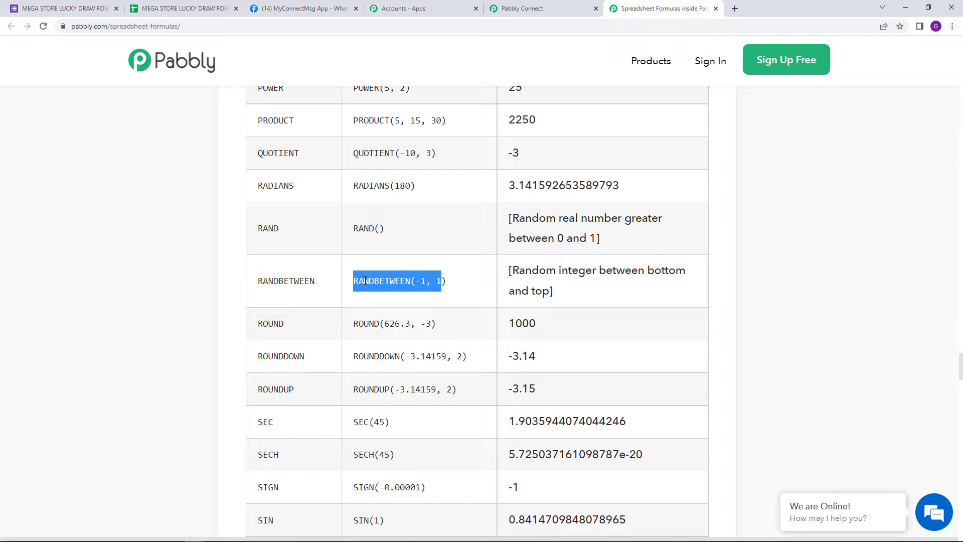
{"action": "left_click", "coordinate": [579, 7]}
{"action": "scroll", "coordinate": [377, 335], "scroll_direction": "down", "scroll_amount": 1}
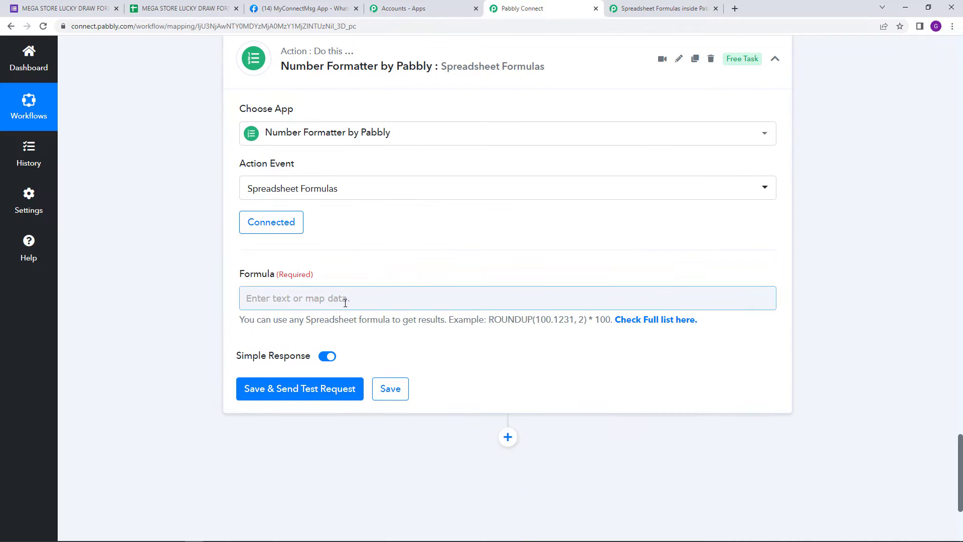
{"action": "right_click", "coordinate": [345, 298]}
{"action": "left_click", "coordinate": [401, 377]}
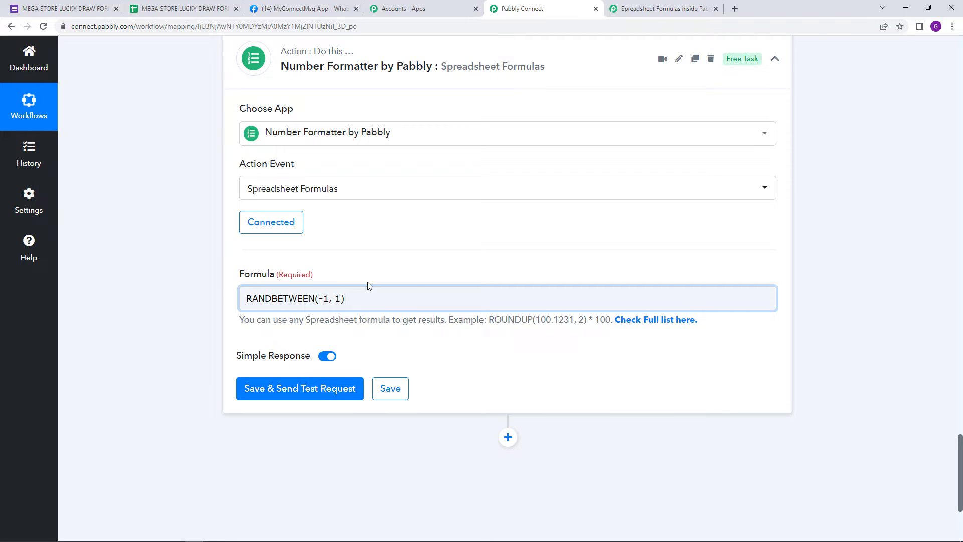
Step: Compare the RANDBETWEEN description in the formula list with the entry rows of the responses sheet, and return to Pabbly Connect
{"action": "left_click", "coordinate": [647, 9]}
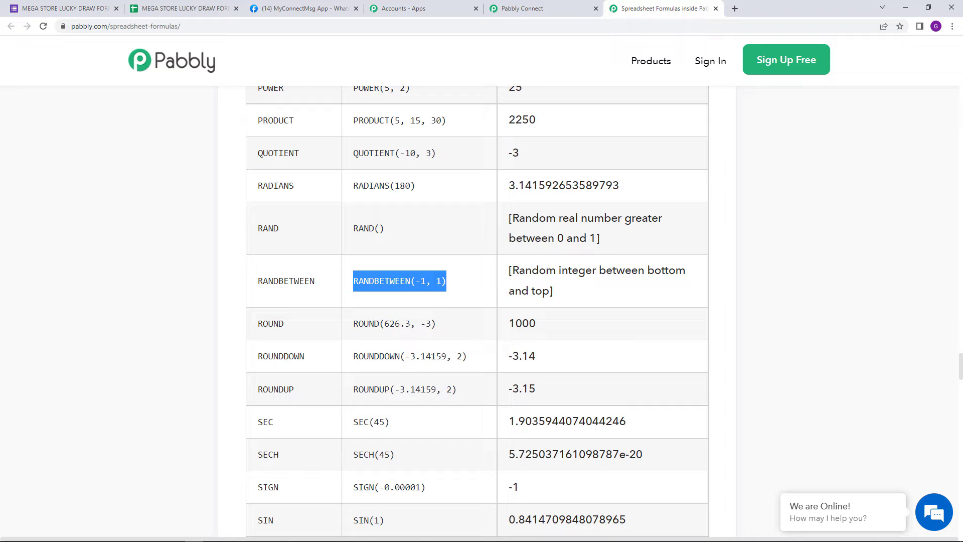
{"action": "left_click", "coordinate": [183, 8]}
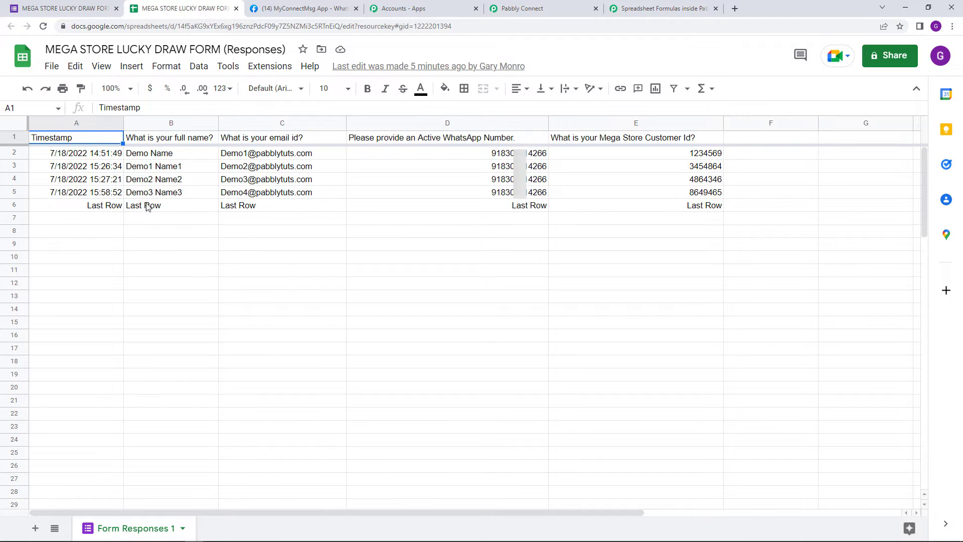
{"action": "left_click", "coordinate": [630, 8]}
{"action": "left_click", "coordinate": [498, 6]}
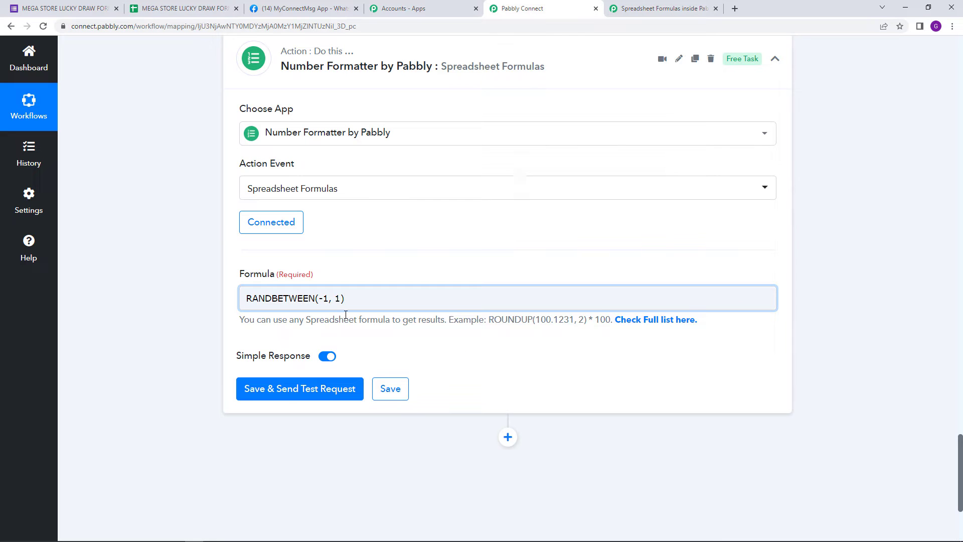
Step: Set the first RANDBETWEEN value to 2 and map the Split Text Result in front of the second value
{"action": "double_click", "coordinate": [325, 298]}
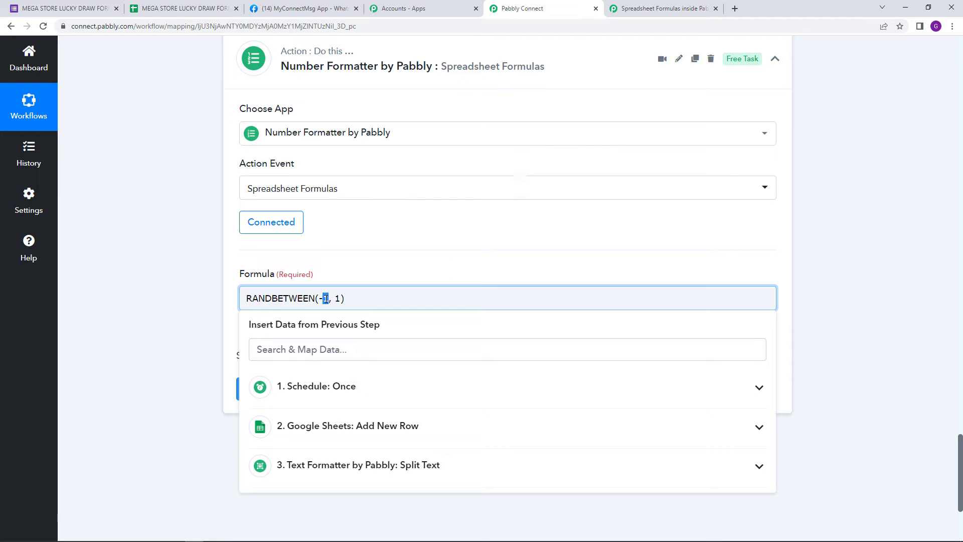
{"action": "key", "text": "BackSpace"}
{"action": "key", "text": "BackSpace"}
{"action": "type", "text": "2"}
{"action": "left_click", "coordinate": [428, 474]}
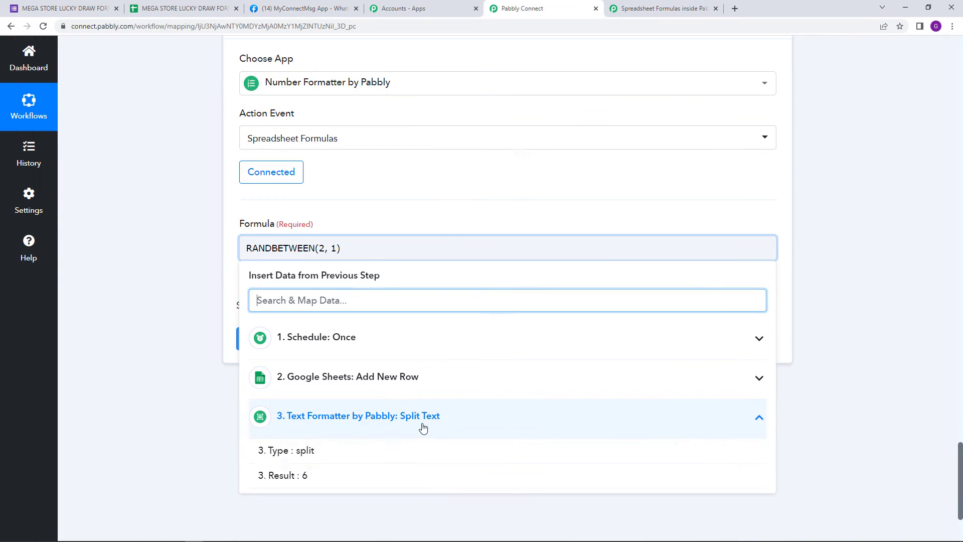
{"action": "left_click", "coordinate": [421, 482]}
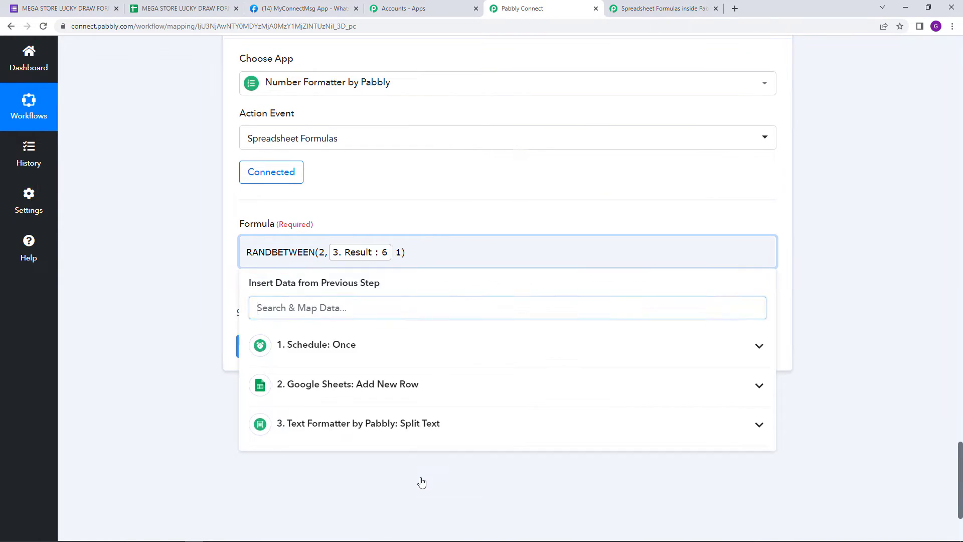
{"action": "left_click", "coordinate": [354, 210]}
{"action": "left_click", "coordinate": [345, 260]}
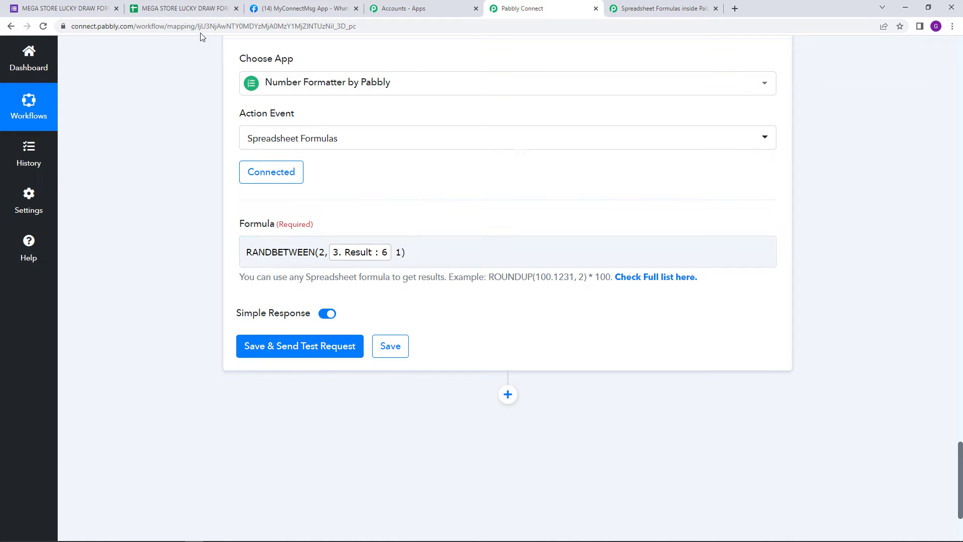
Step: Check the entry rows of the responses sheet, the RANDBETWEEN example and the Split Text result against the second value of the formula
{"action": "left_click", "coordinate": [199, 5]}
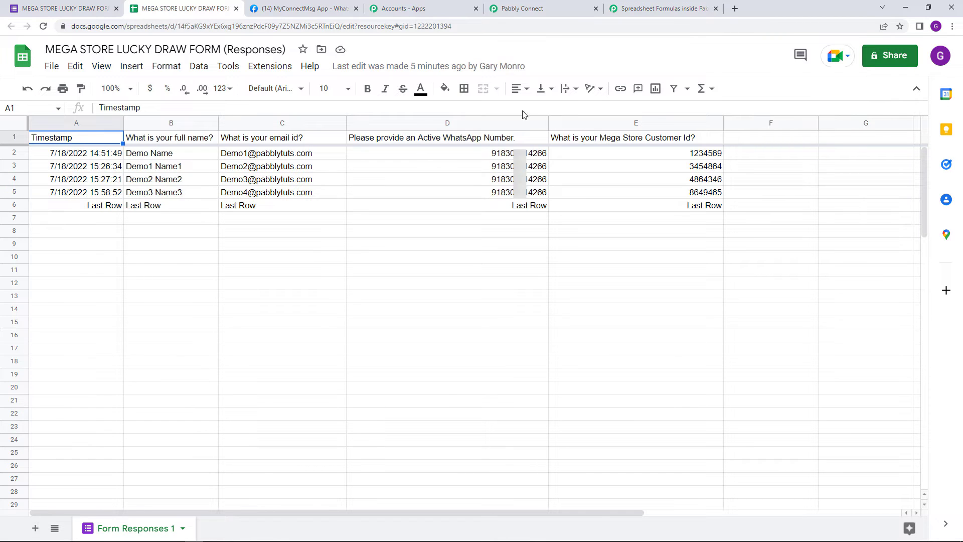
{"action": "left_click", "coordinate": [645, 10]}
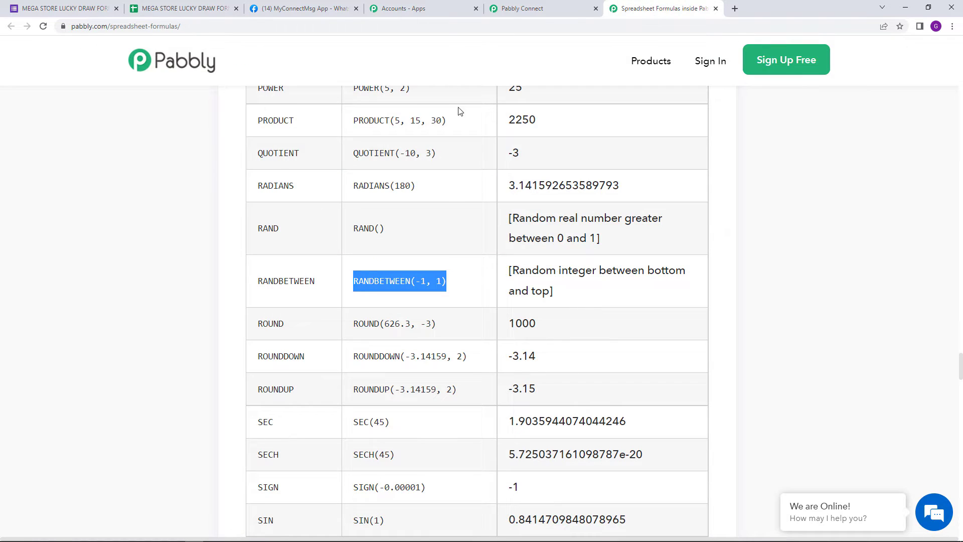
{"action": "left_click", "coordinate": [519, 9]}
{"action": "scroll", "coordinate": [453, 251], "scroll_direction": "up", "scroll_amount": 4}
{"action": "scroll", "coordinate": [453, 252], "scroll_direction": "up", "scroll_amount": 7}
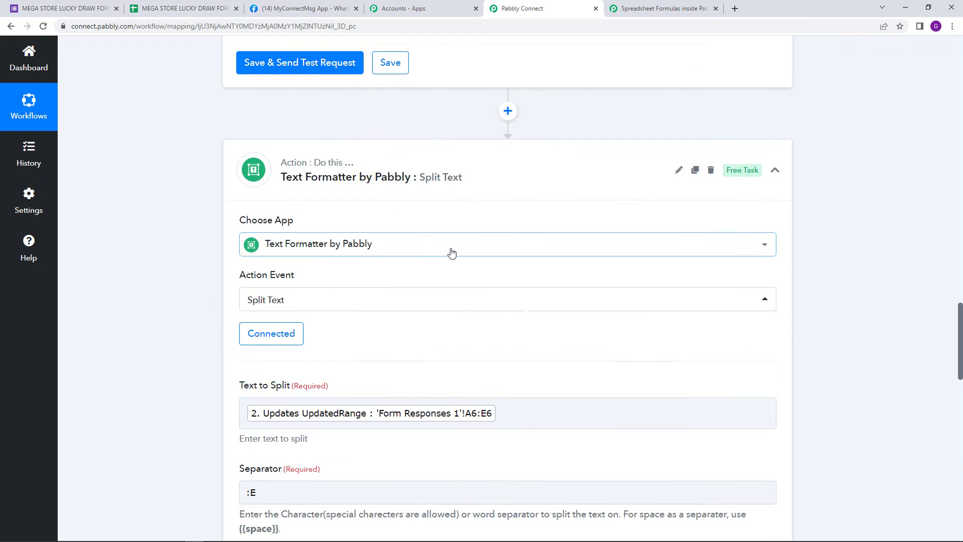
{"action": "scroll", "coordinate": [361, 359], "scroll_direction": "down", "scroll_amount": 5}
{"action": "scroll", "coordinate": [376, 349], "scroll_direction": "down", "scroll_amount": 12}
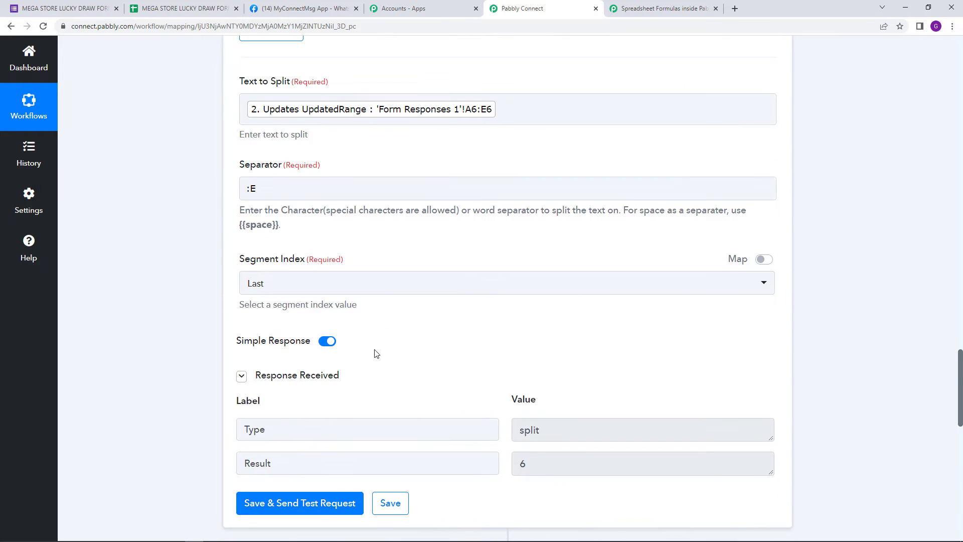
{"action": "scroll", "coordinate": [403, 325], "scroll_direction": "down", "scroll_amount": 2}
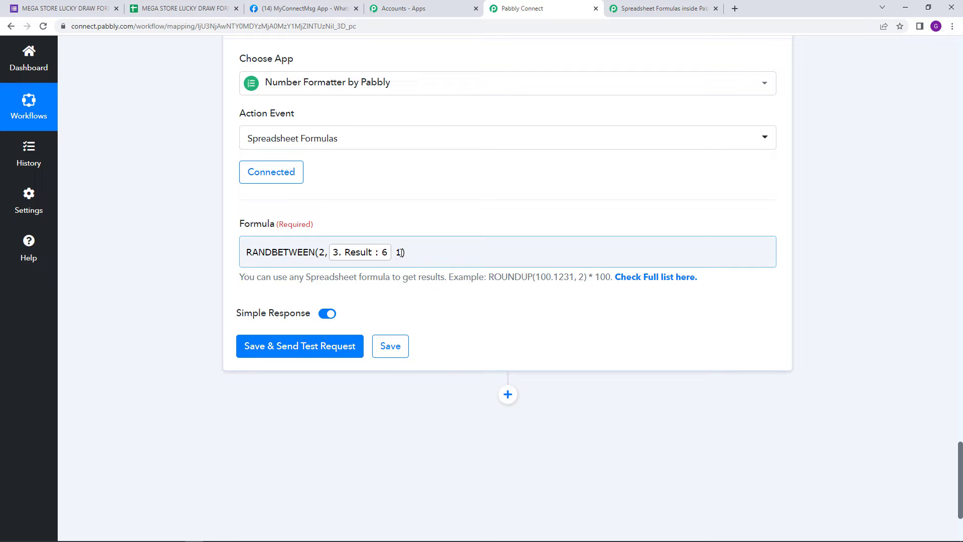
Step: Complete the second RANDBETWEEN value as the mapped Split Text Result minus 1, checking the Last Row entry in the responses sheet
{"action": "left_click", "coordinate": [398, 252]}
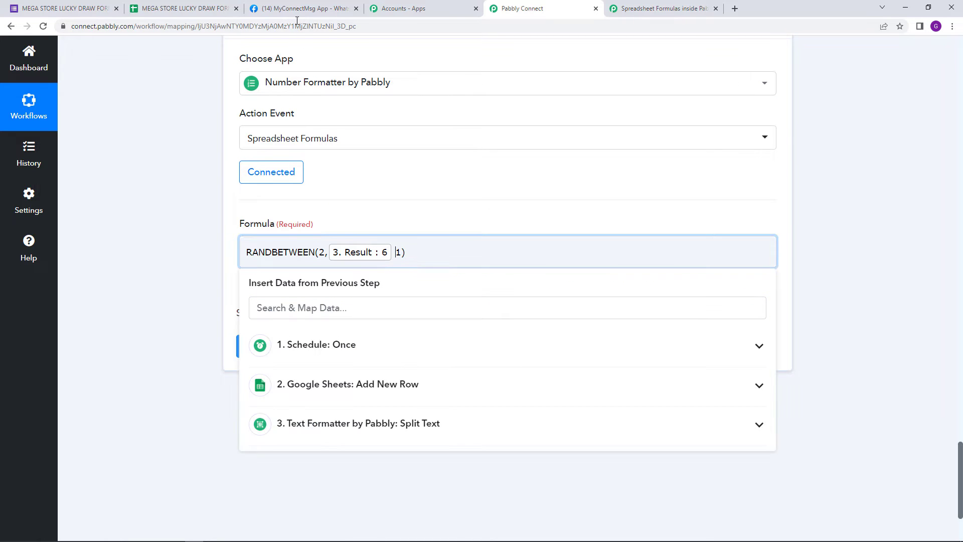
{"action": "left_click", "coordinate": [216, 10]}
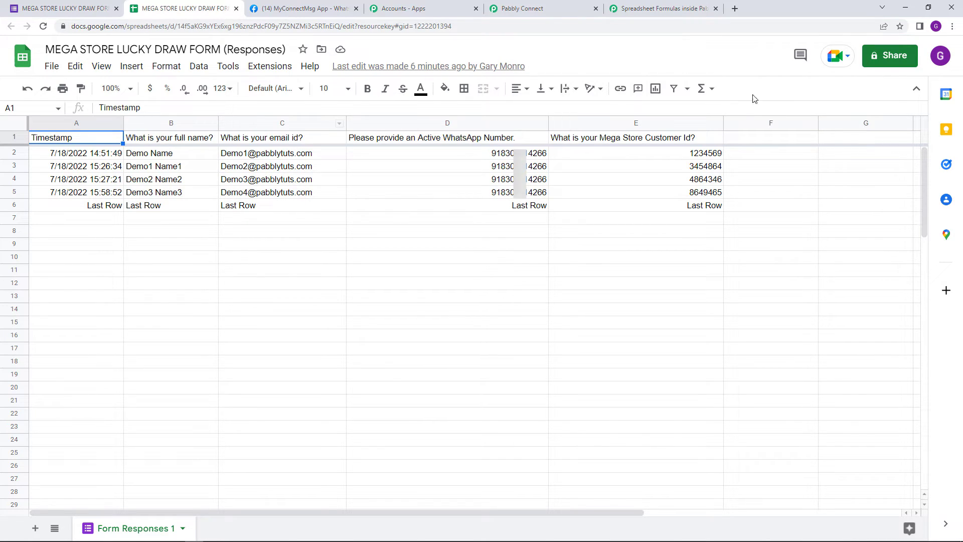
{"action": "left_click", "coordinate": [558, 4]}
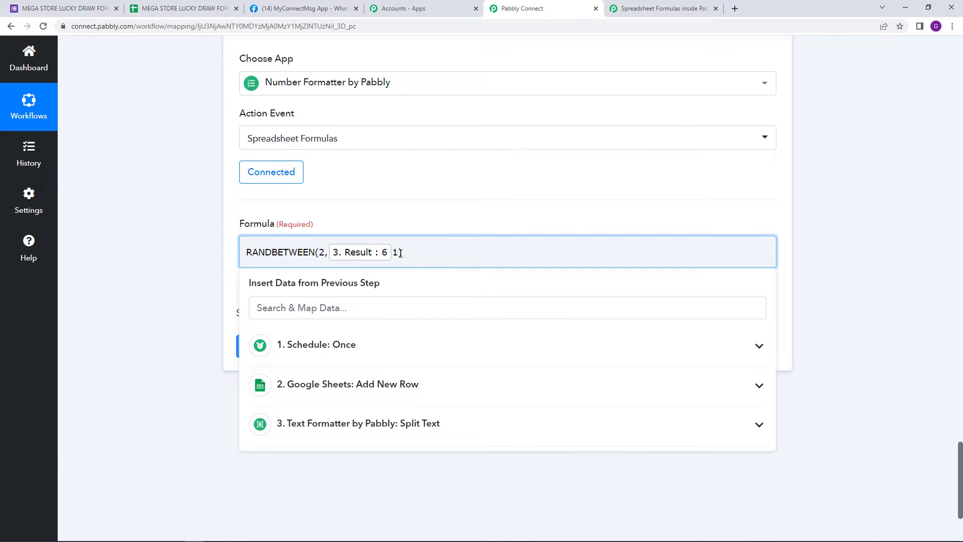
{"action": "type", "text": "_"}
{"action": "type", "text": "-"}
{"action": "left_click", "coordinate": [397, 213]}
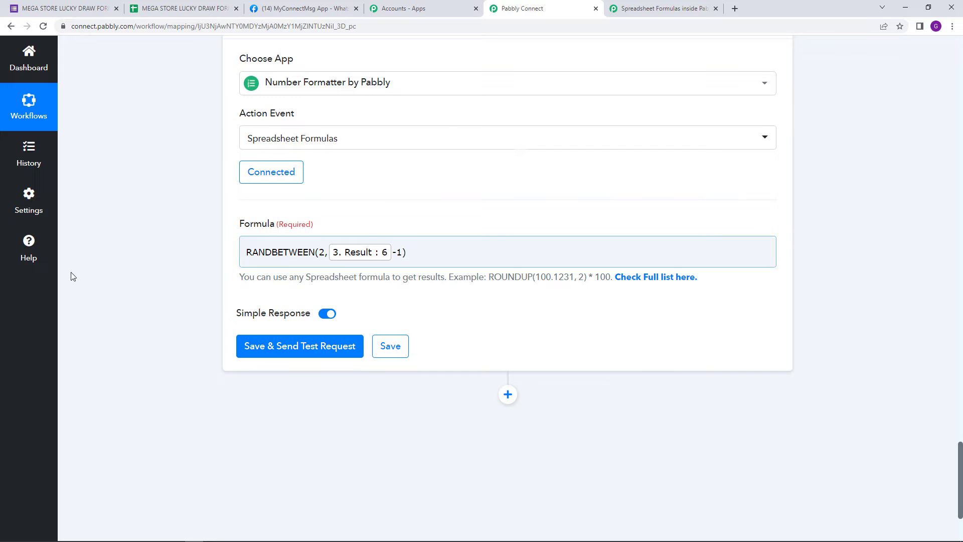
Step: Save and test the Number Formatter action twice, and compare the random results with the matching rows of the responses sheet
{"action": "left_click", "coordinate": [286, 344]}
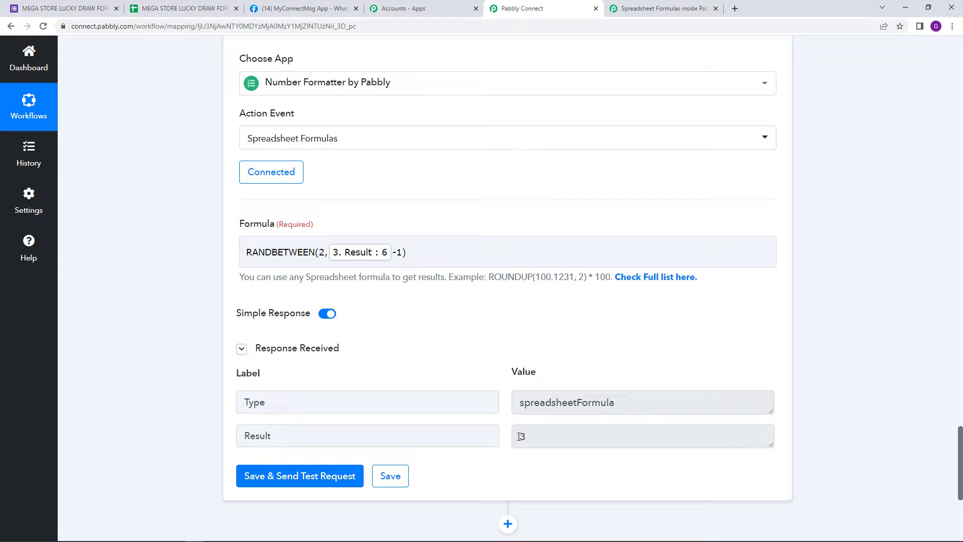
{"action": "left_click", "coordinate": [312, 483]}
{"action": "left_click", "coordinate": [180, 9]}
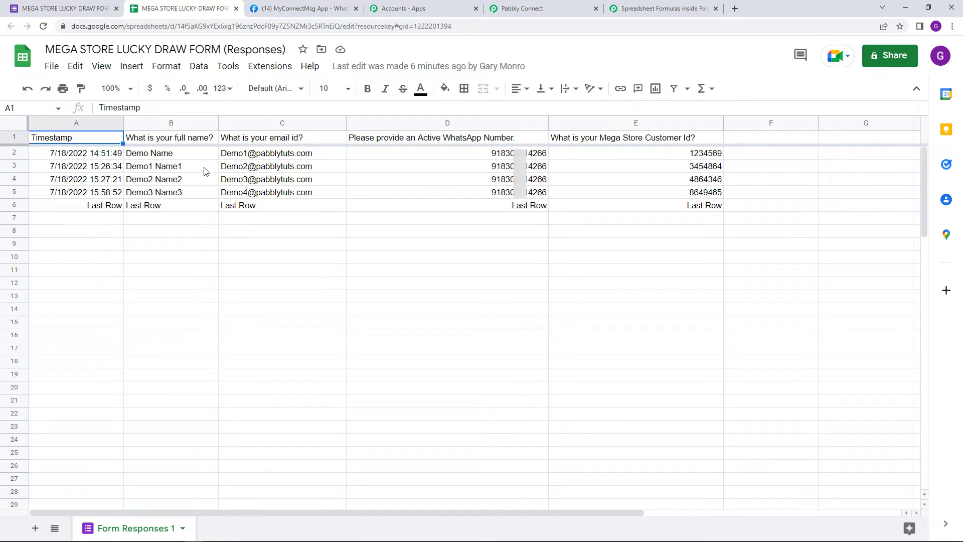
{"action": "mouse_move", "coordinate": [222, 171]}
{"action": "left_click", "coordinate": [524, 4]}
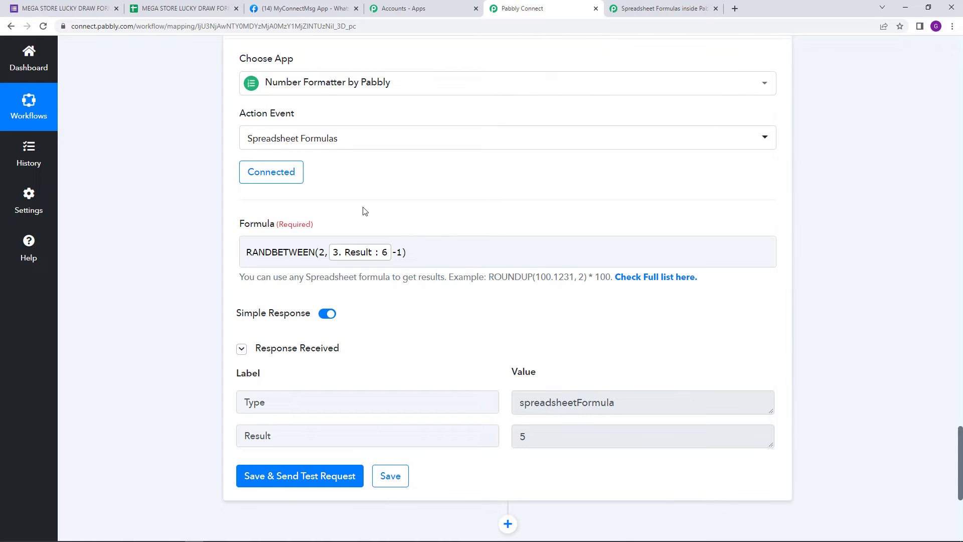
{"action": "scroll", "coordinate": [467, 256], "scroll_direction": "down", "scroll_amount": 2}
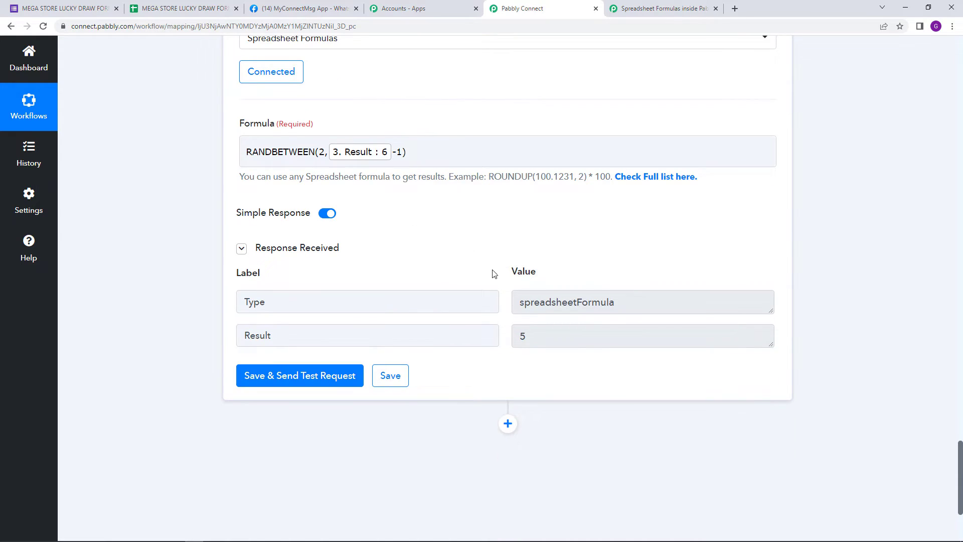
{"action": "scroll", "coordinate": [397, 333], "scroll_direction": "up", "scroll_amount": 1}
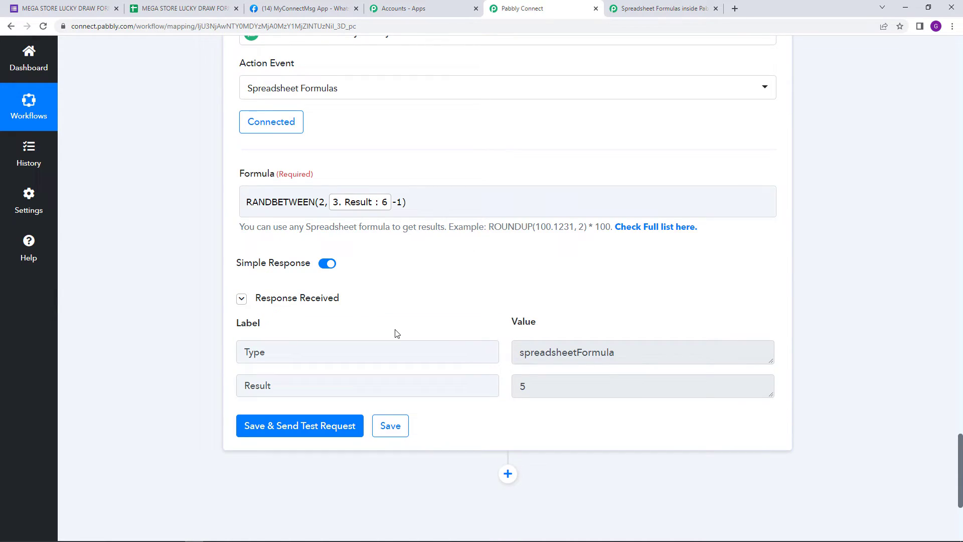
{"action": "left_click", "coordinate": [181, 9]}
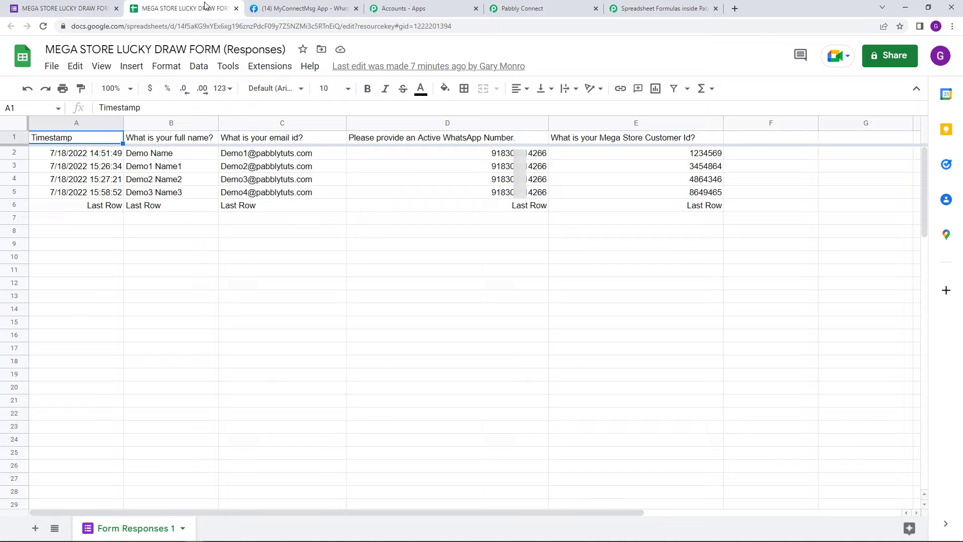
{"action": "left_click", "coordinate": [84, 194]}
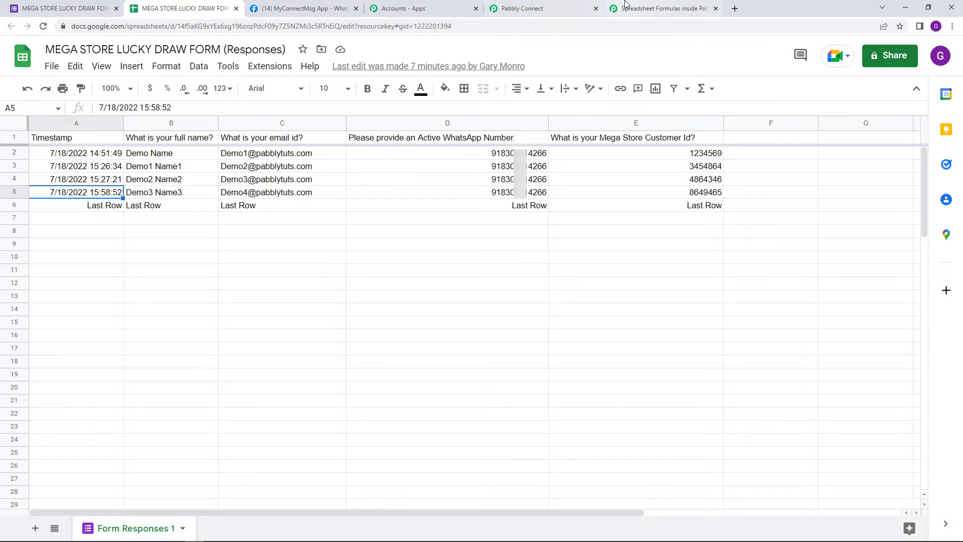
Step: Back in Pabbly Connect, add an action after the Number Formatter and choose Google Sheets as its app
{"action": "left_click", "coordinate": [547, 9]}
{"action": "scroll", "coordinate": [464, 469], "scroll_direction": "down", "scroll_amount": 2}
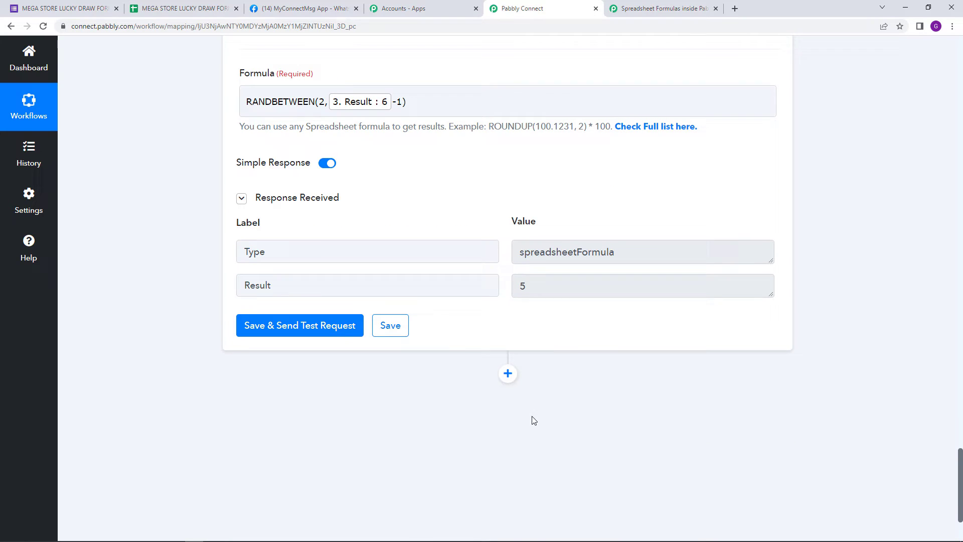
{"action": "left_click", "coordinate": [508, 373]}
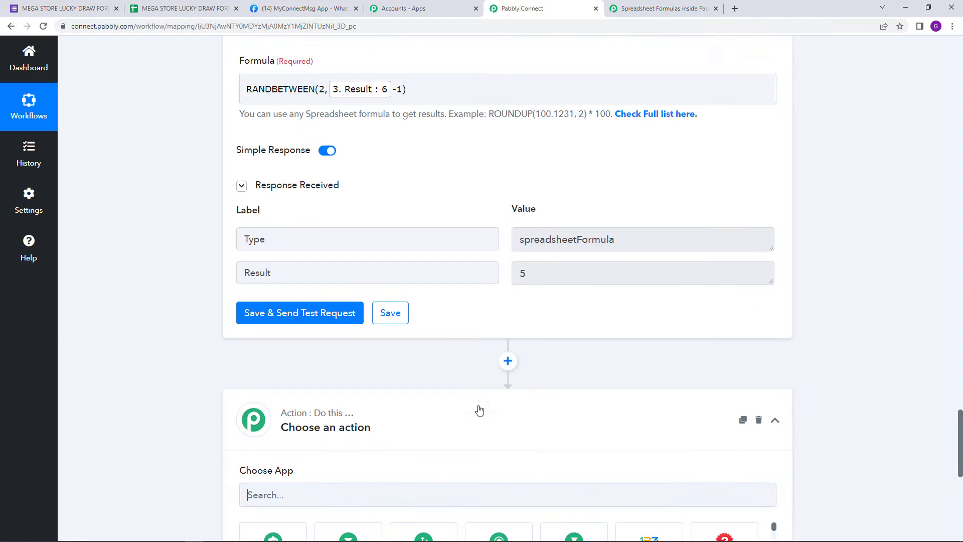
{"action": "scroll", "coordinate": [437, 454], "scroll_direction": "down", "scroll_amount": 3}
{"action": "type", "text": "goog"}
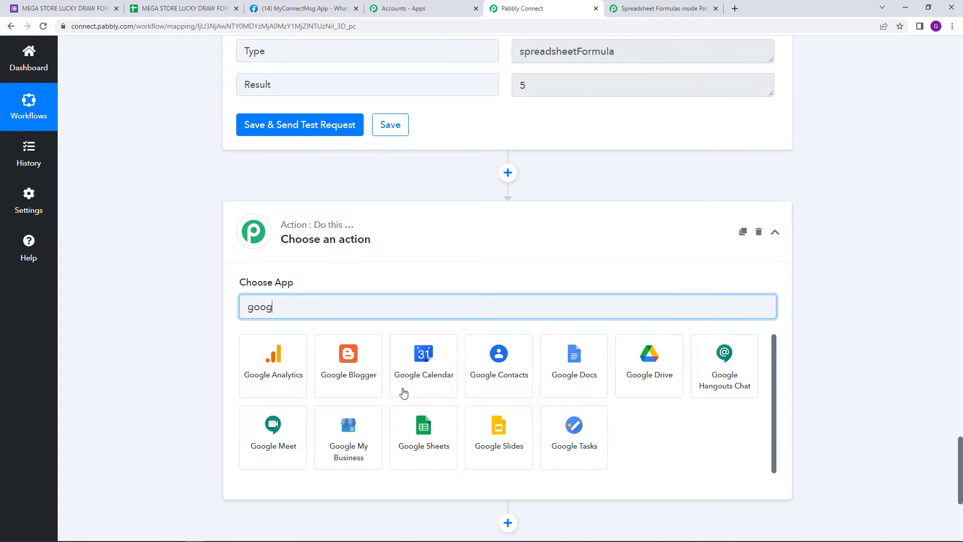
{"action": "left_click", "coordinate": [411, 447]}
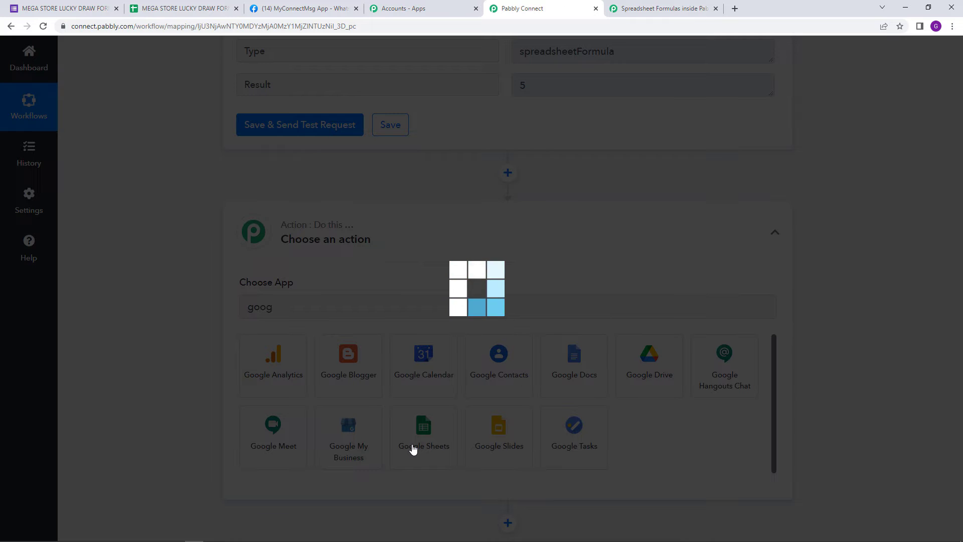
{"action": "scroll", "coordinate": [383, 308], "scroll_direction": "down", "scroll_amount": 1}
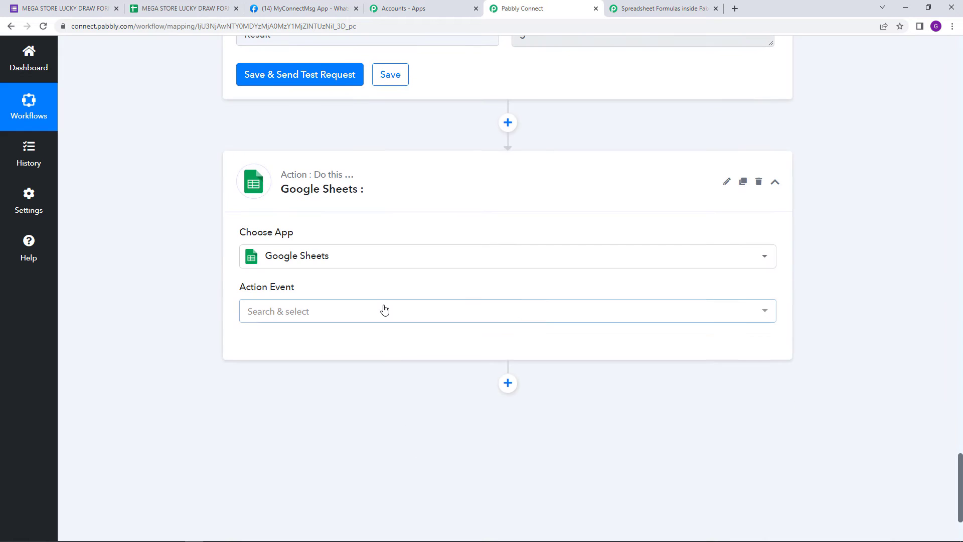
Step: Set the action event to Get Row(s) and connect it through the existing connection Google Sheets #178
{"action": "left_click", "coordinate": [382, 307]}
{"action": "scroll", "coordinate": [387, 223], "scroll_direction": "down", "scroll_amount": 3}
{"action": "scroll", "coordinate": [378, 199], "scroll_direction": "up", "scroll_amount": 2}
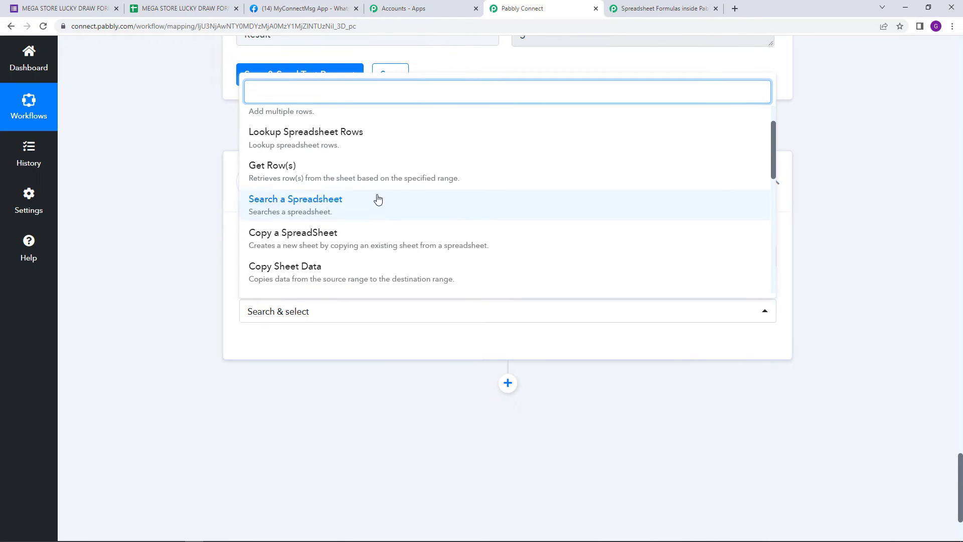
{"action": "left_click", "coordinate": [378, 173]}
{"action": "left_click", "coordinate": [276, 351]}
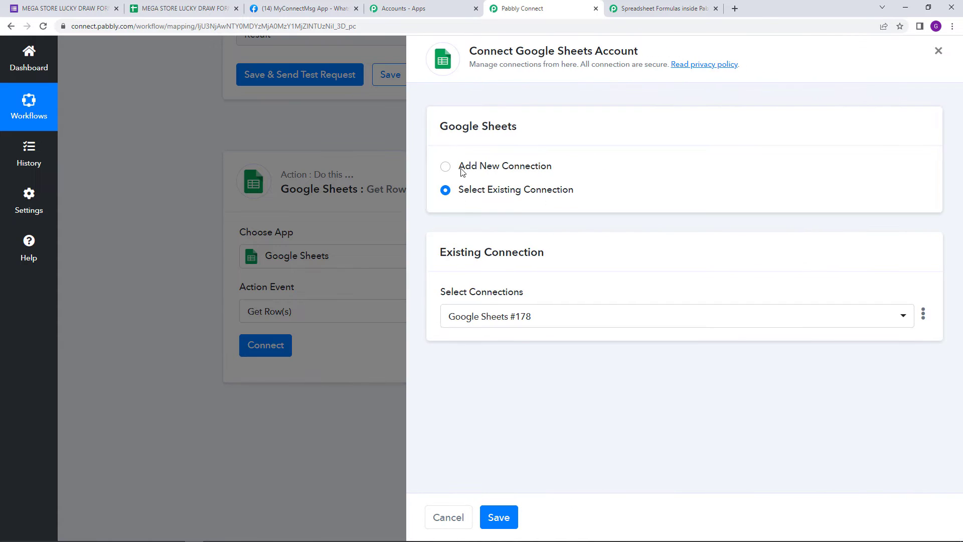
{"action": "left_click", "coordinate": [504, 519]}
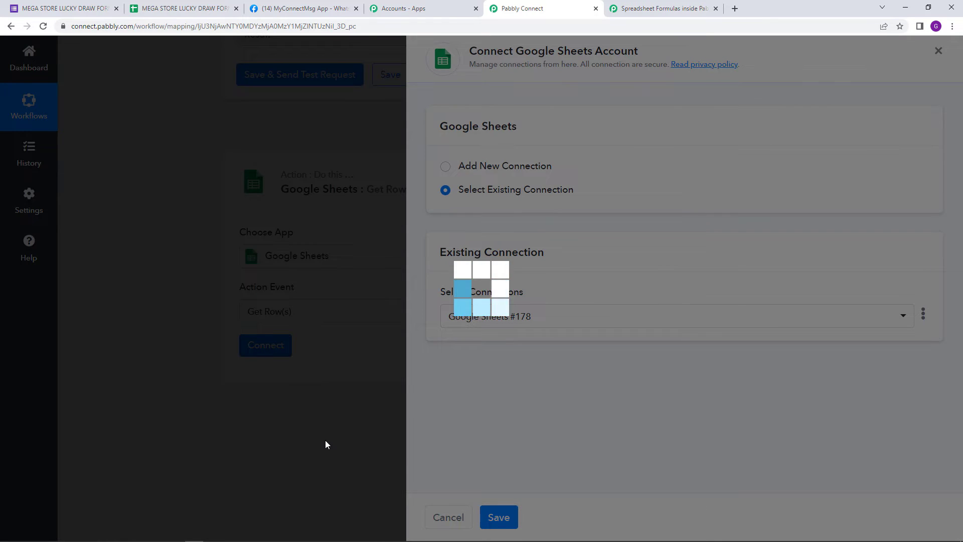
{"action": "scroll", "coordinate": [346, 347], "scroll_direction": "down", "scroll_amount": 2}
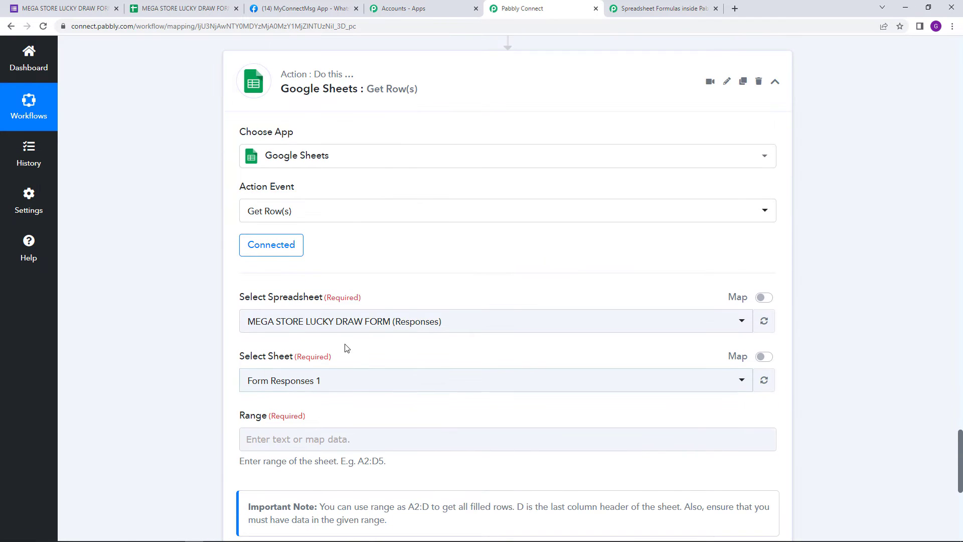
Step: Select the filled cells of row 5 in the responses sheet and copy their range reference A5:E5
{"action": "scroll", "coordinate": [357, 339], "scroll_direction": "down", "scroll_amount": 1}
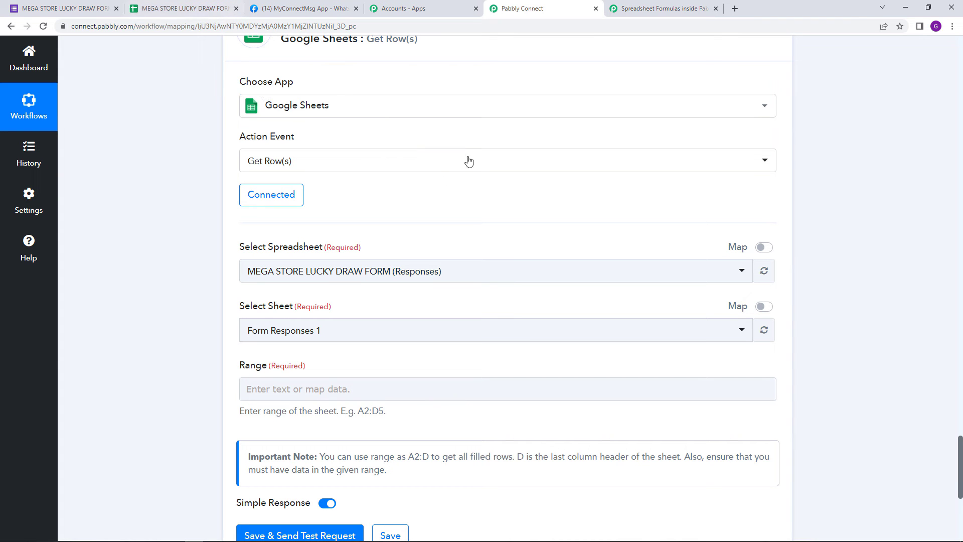
{"action": "scroll", "coordinate": [490, 306], "scroll_direction": "up", "scroll_amount": 9}
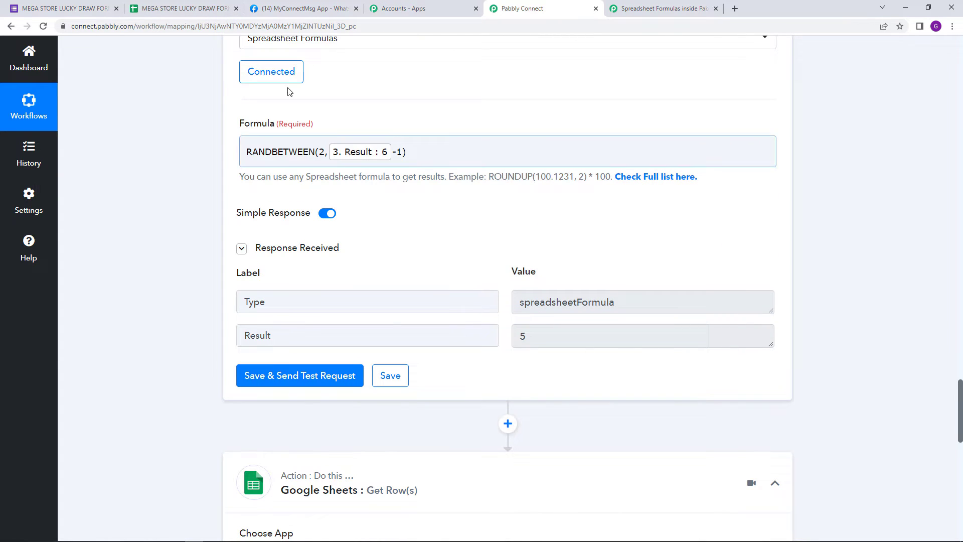
{"action": "left_click", "coordinate": [215, 5]}
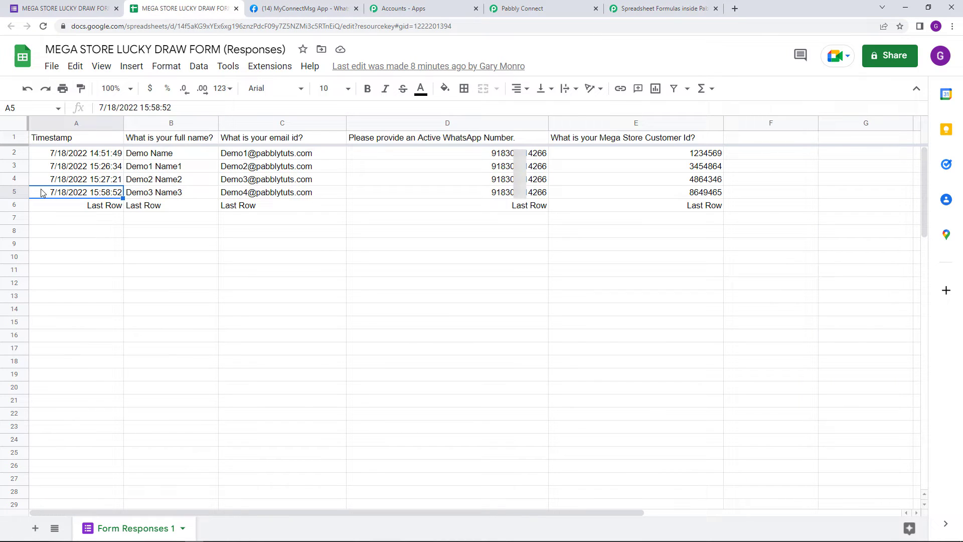
{"action": "key", "text": "shift+Right"}
{"action": "key", "text": "shift+Right"}
{"action": "key", "text": "shift+Right"}
{"action": "key", "text": "shift+Right"}
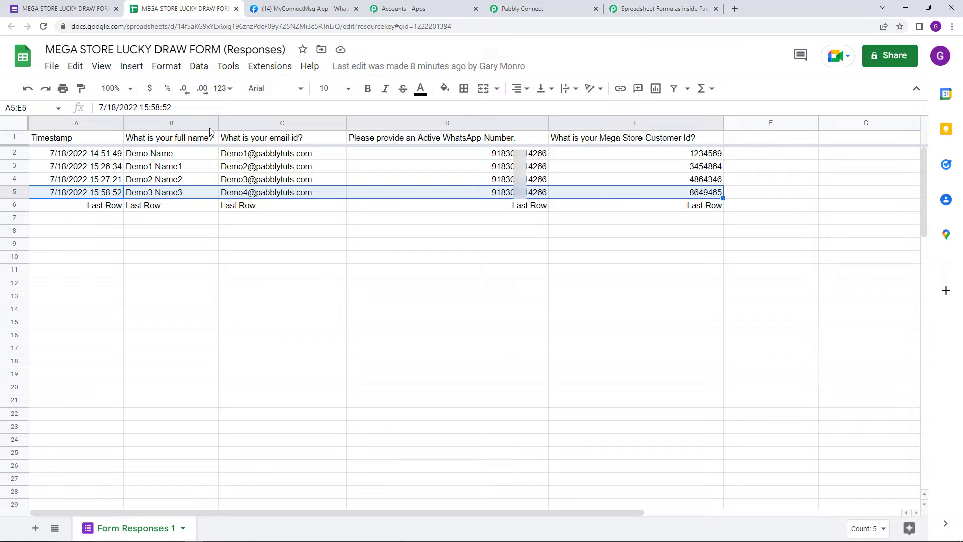
{"action": "left_click", "coordinate": [11, 107]}
{"action": "right_click", "coordinate": [11, 108]}
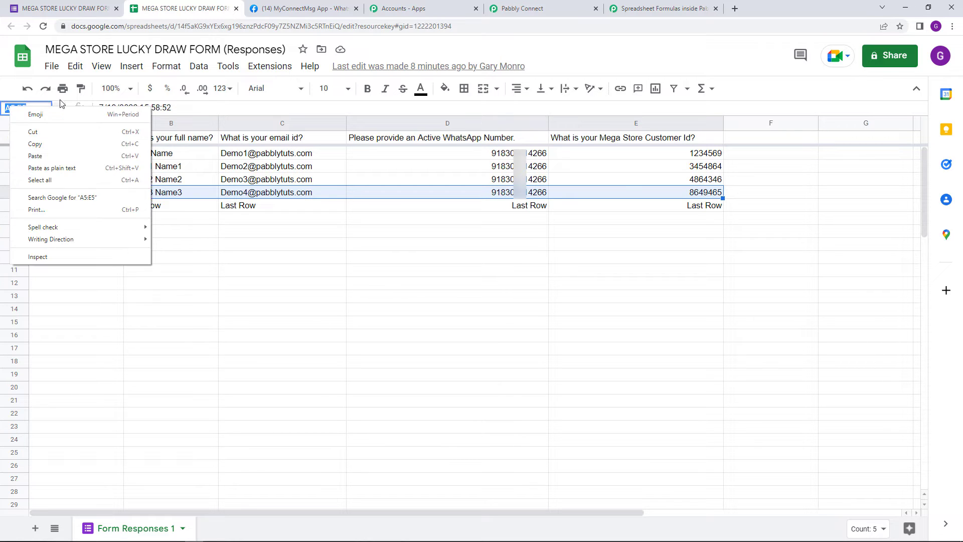
{"action": "left_click", "coordinate": [104, 144]}
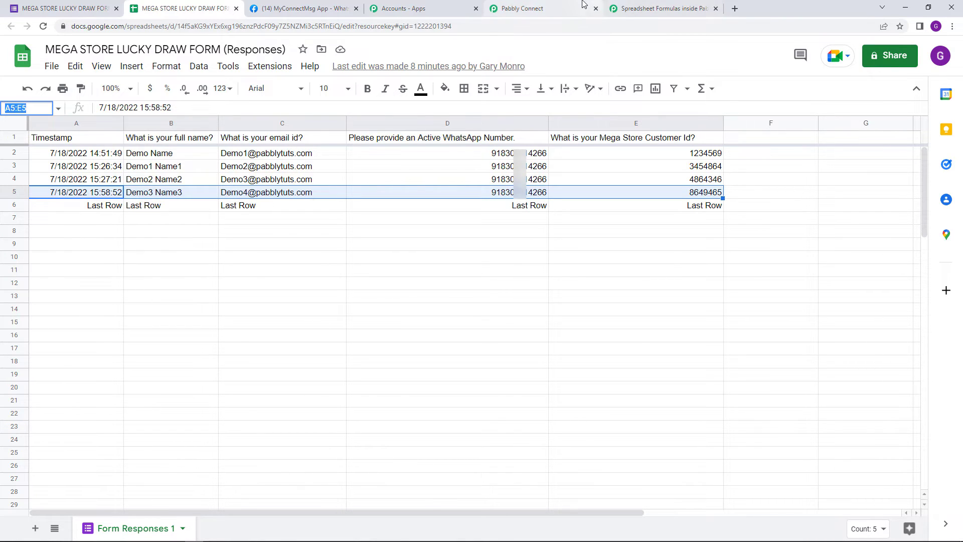
Step: Return to Pabbly Connect and paste A5:E5 into the Range field of the Google Sheets Get Row(s) action
{"action": "left_click", "coordinate": [522, 8]}
{"action": "scroll", "coordinate": [392, 430], "scroll_direction": "down", "scroll_amount": 10}
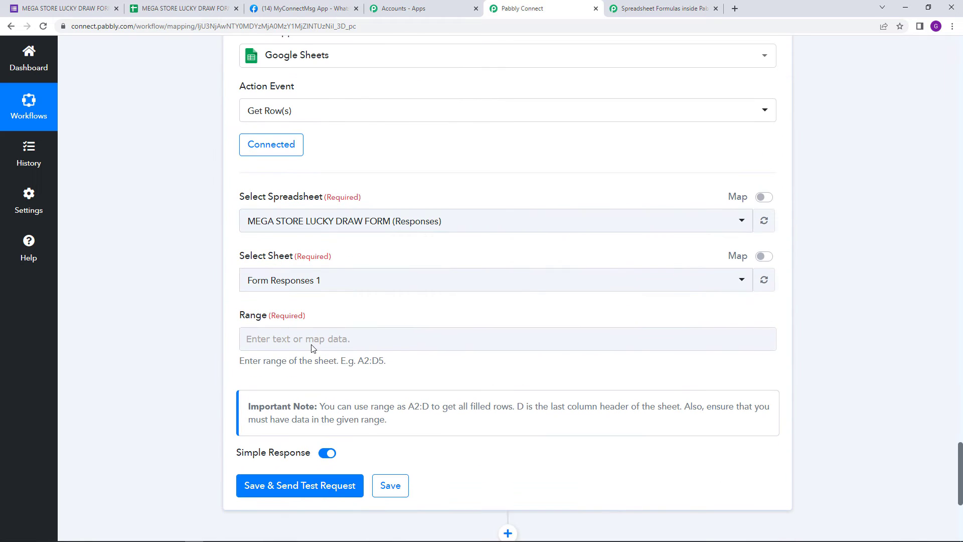
{"action": "right_click", "coordinate": [308, 340]}
{"action": "left_click", "coordinate": [367, 420]}
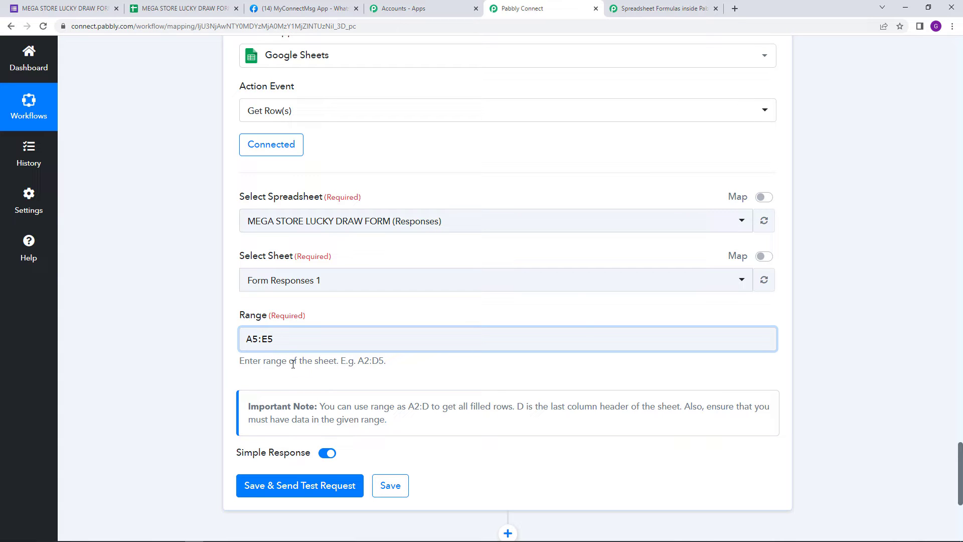
Step: Replace both row numbers in the range with the mapped Result of the step 4 Number Formatter, keeping column letters A and E
{"action": "left_click", "coordinate": [257, 341]}
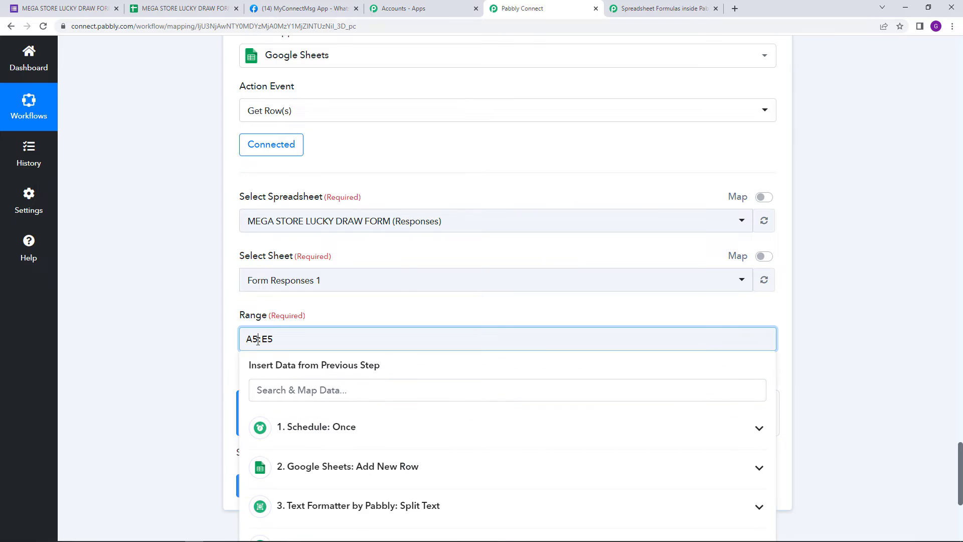
{"action": "key", "text": "BackSpace"}
{"action": "scroll", "coordinate": [397, 426], "scroll_direction": "down", "scroll_amount": 3}
{"action": "left_click", "coordinate": [400, 399]}
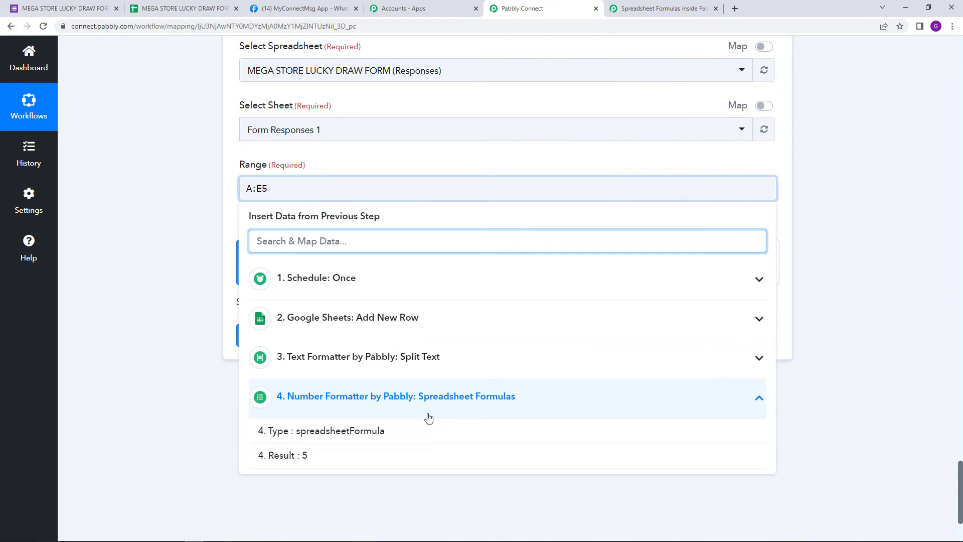
{"action": "left_click", "coordinate": [405, 452]}
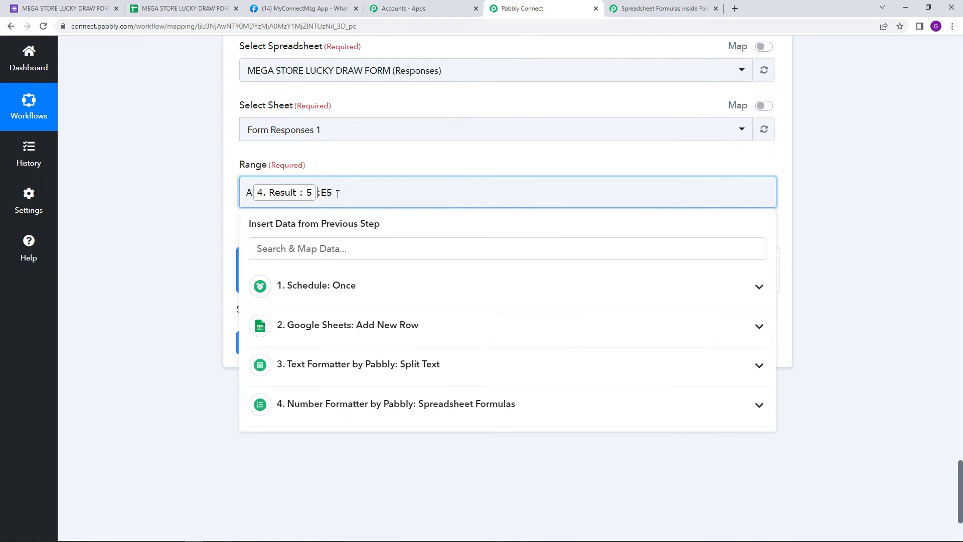
{"action": "key", "text": "BackSpace"}
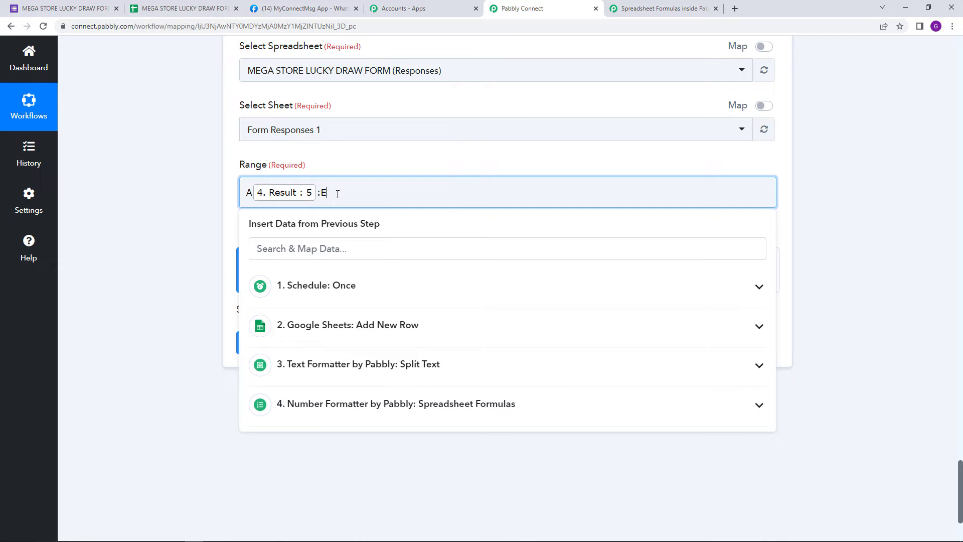
{"action": "left_click", "coordinate": [430, 401]}
{"action": "left_click", "coordinate": [417, 460]}
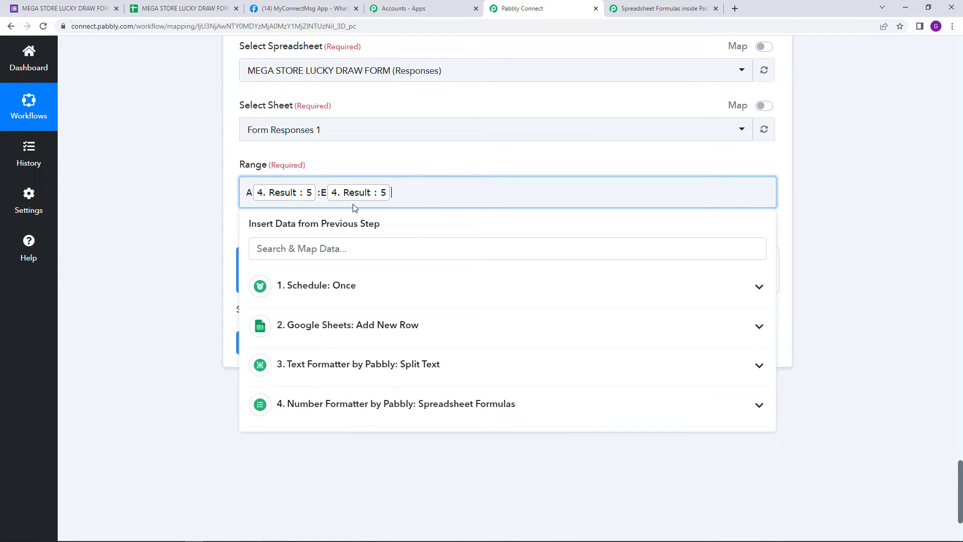
{"action": "left_click", "coordinate": [408, 165]}
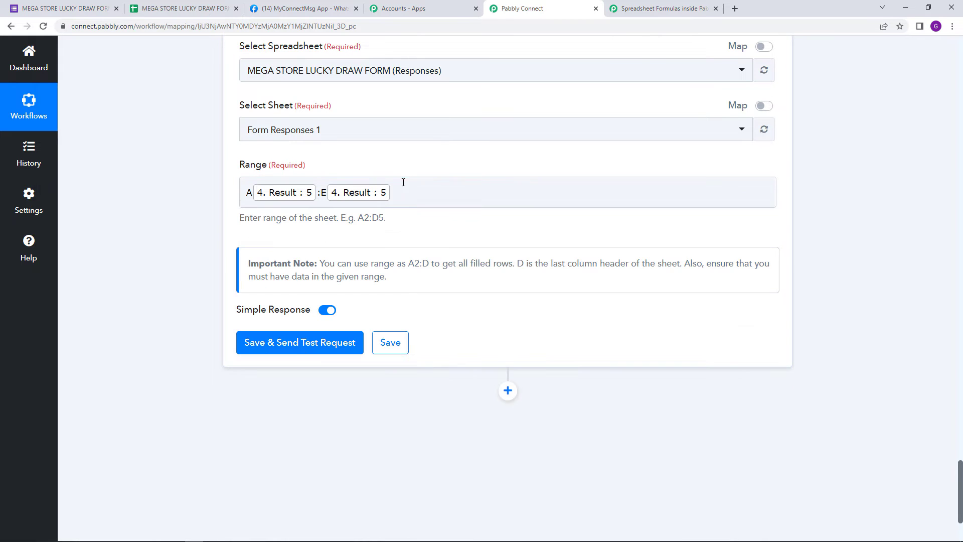
Step: Save and test the Get Row(s) action, and review the row data received in the response
{"action": "left_click", "coordinate": [321, 348]}
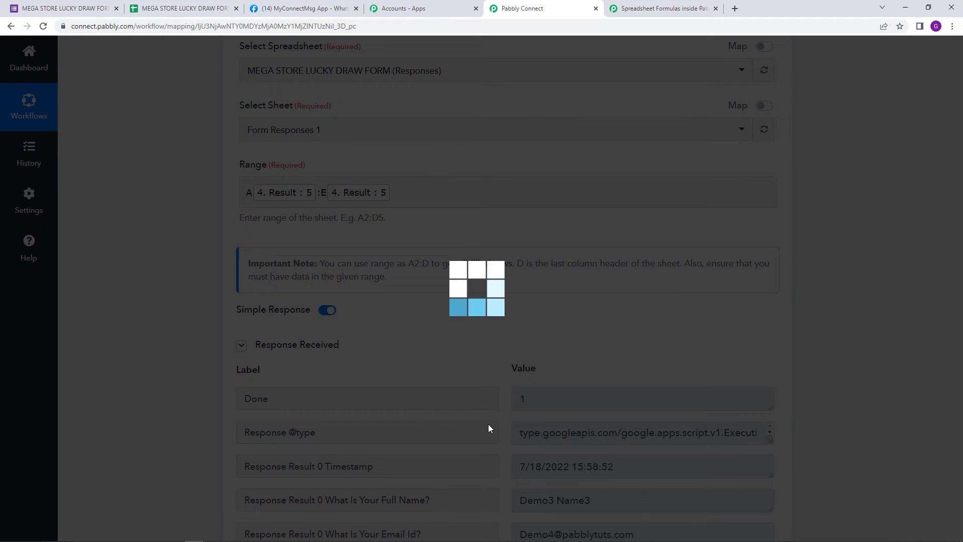
{"action": "scroll", "coordinate": [480, 424], "scroll_direction": "down", "scroll_amount": 6}
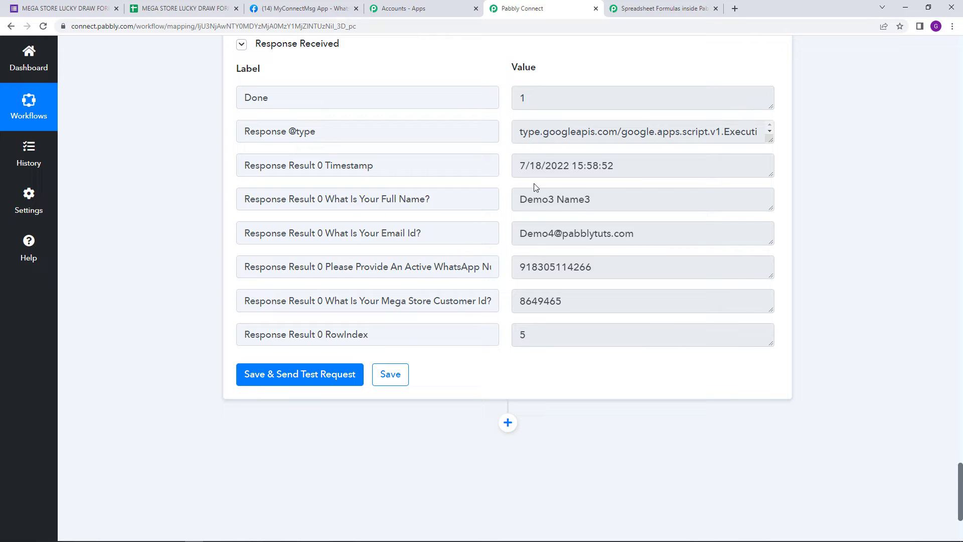
{"action": "scroll", "coordinate": [442, 258], "scroll_direction": "down", "scroll_amount": 2}
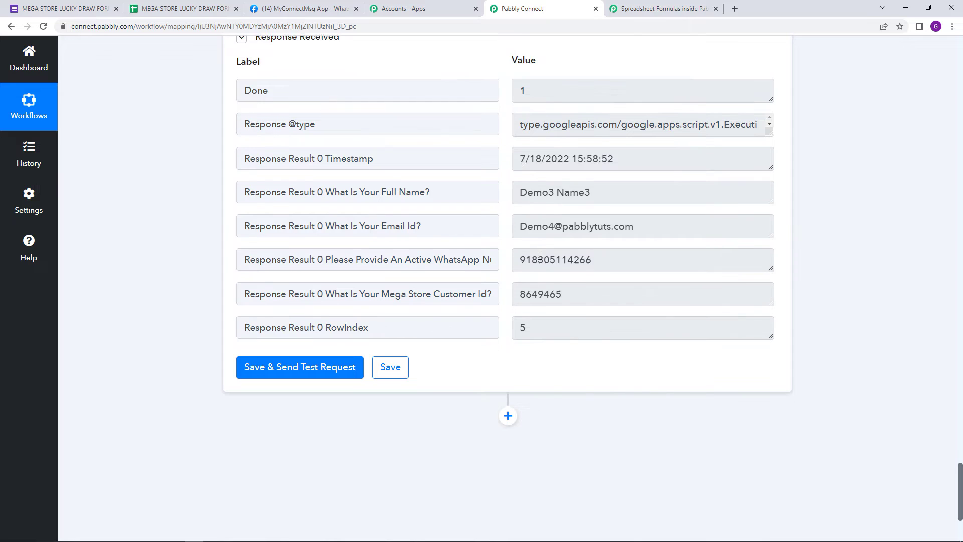
Step: Add an action after Get Row(s) with WhatsApp Cloud API as the app and Send Template Message as the event
{"action": "left_click", "coordinate": [508, 322]}
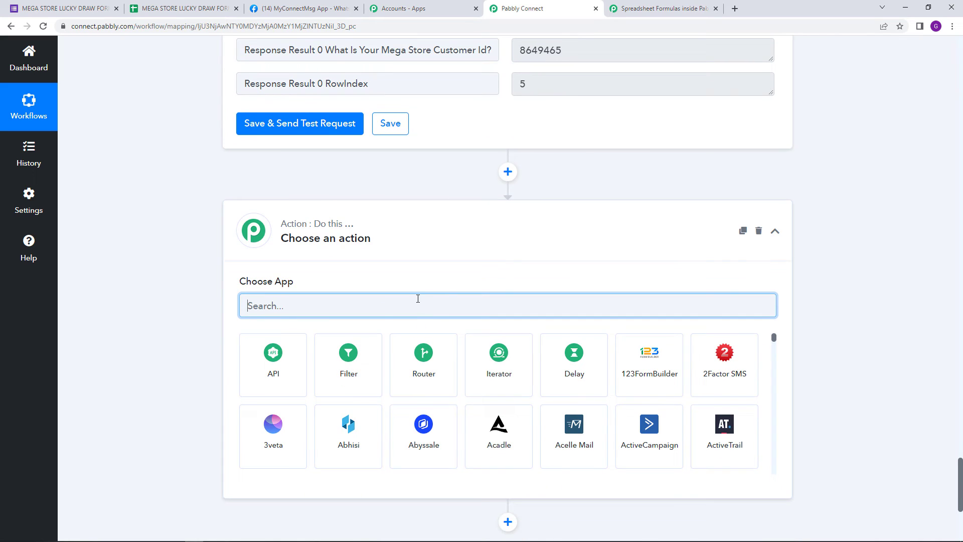
{"action": "type", "text": "whats"}
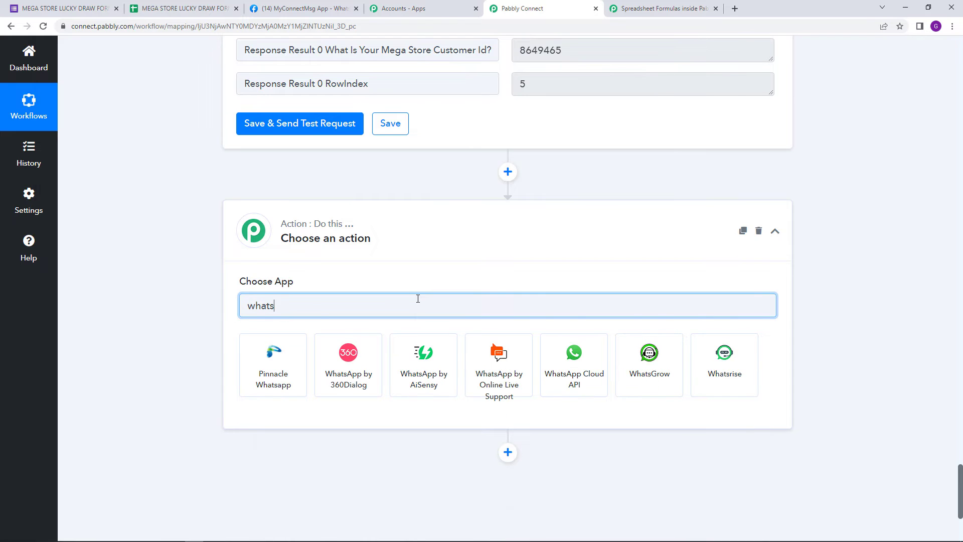
{"action": "left_click", "coordinate": [576, 362]}
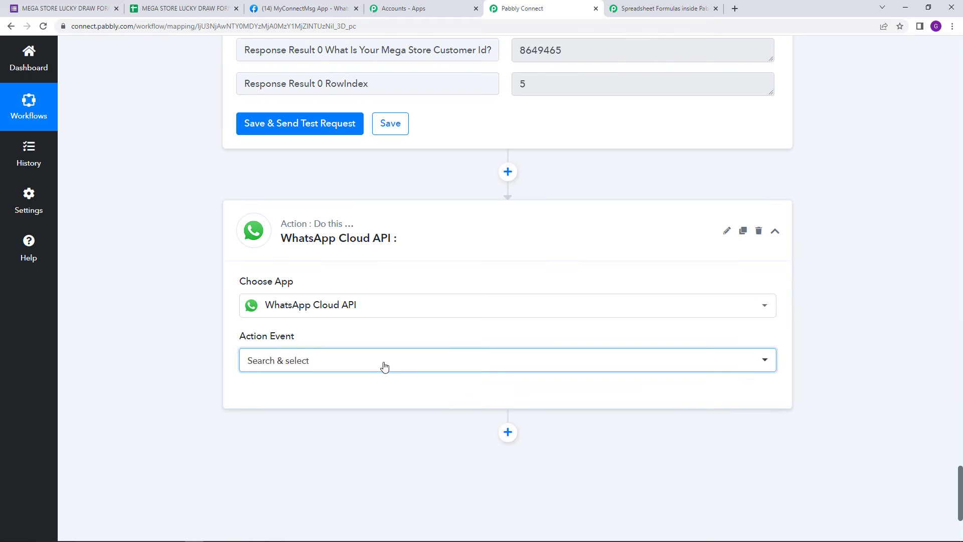
{"action": "left_click", "coordinate": [385, 366]}
{"action": "left_click", "coordinate": [422, 425]}
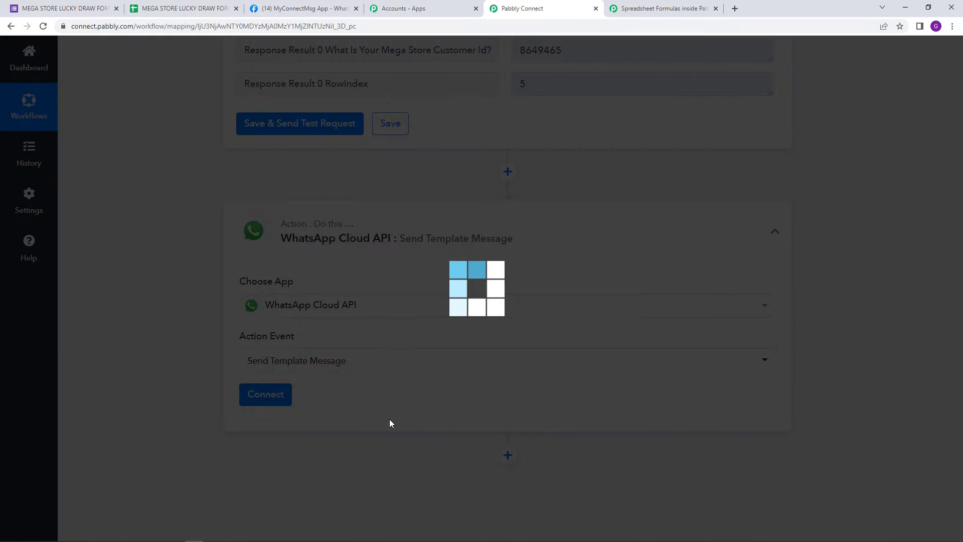
Step: Start a new WhatsApp Cloud API connection for the Send Template Message action
{"action": "left_click", "coordinate": [274, 402]}
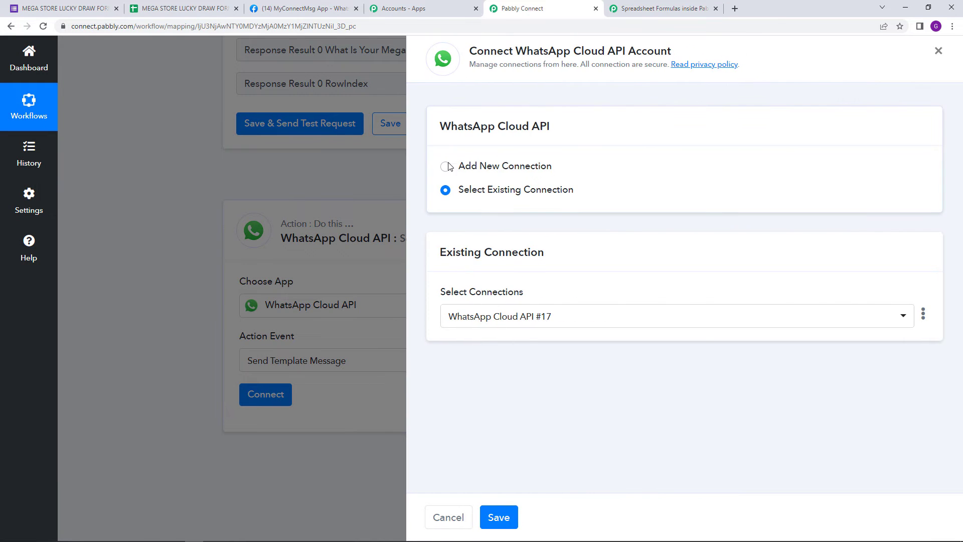
{"action": "left_click", "coordinate": [446, 167]}
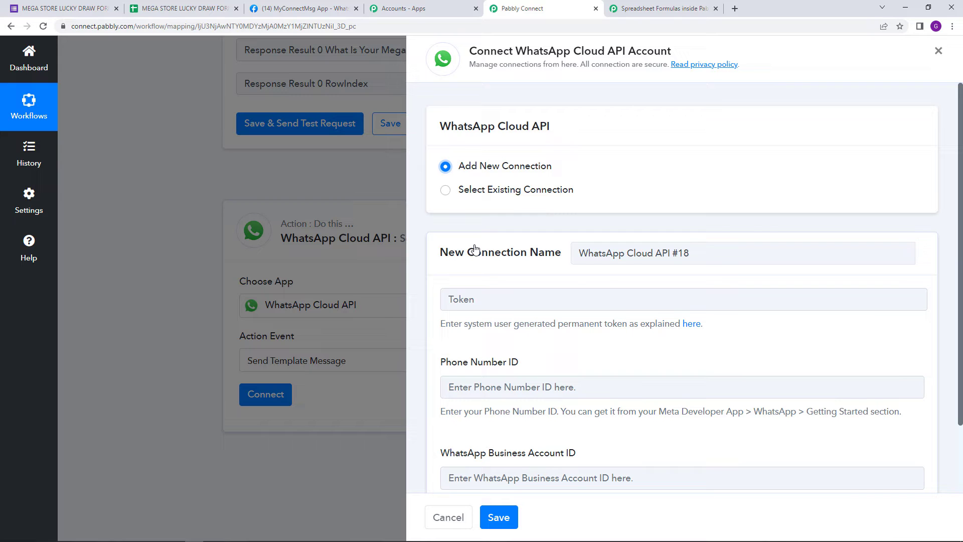
{"action": "scroll", "coordinate": [485, 273], "scroll_direction": "down", "scroll_amount": 1}
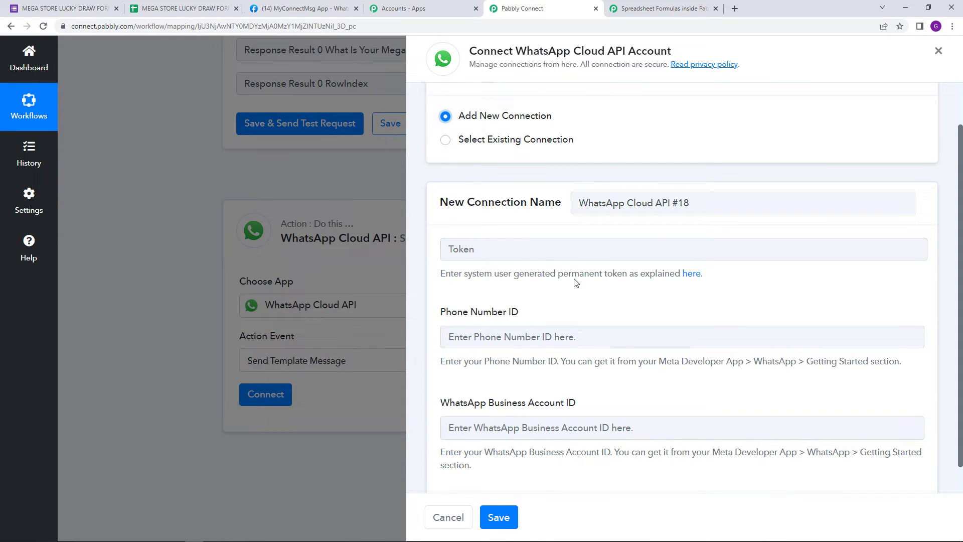
Step: Copy the temporary access token from the Meta for Developers app and paste it into the connection's Token field in Pabbly Connect
{"action": "left_click", "coordinate": [311, 9]}
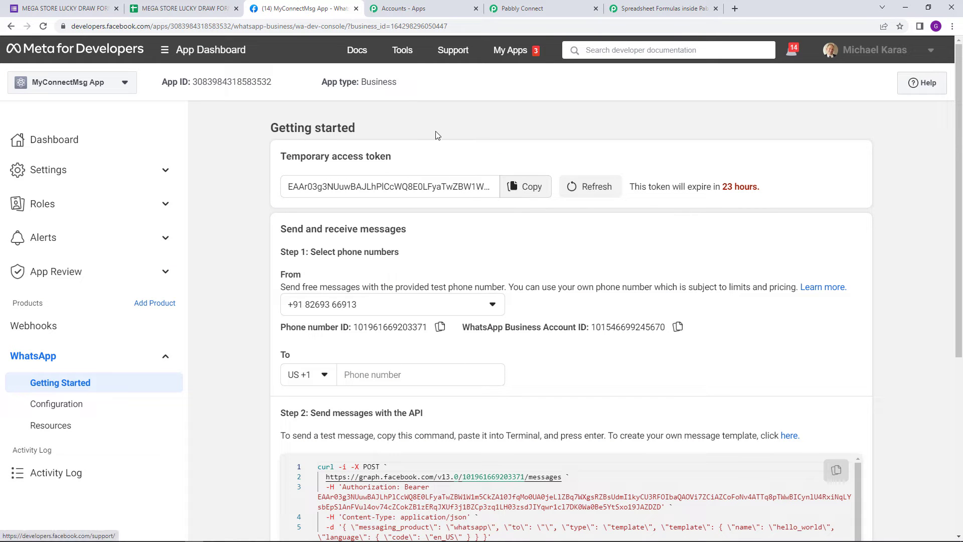
{"action": "left_click", "coordinate": [531, 200]}
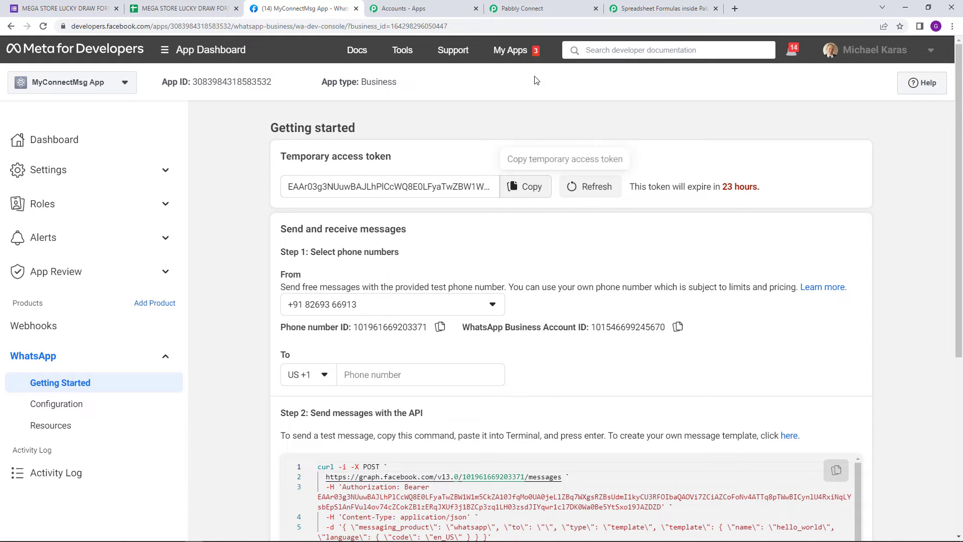
{"action": "left_click", "coordinate": [539, 10]}
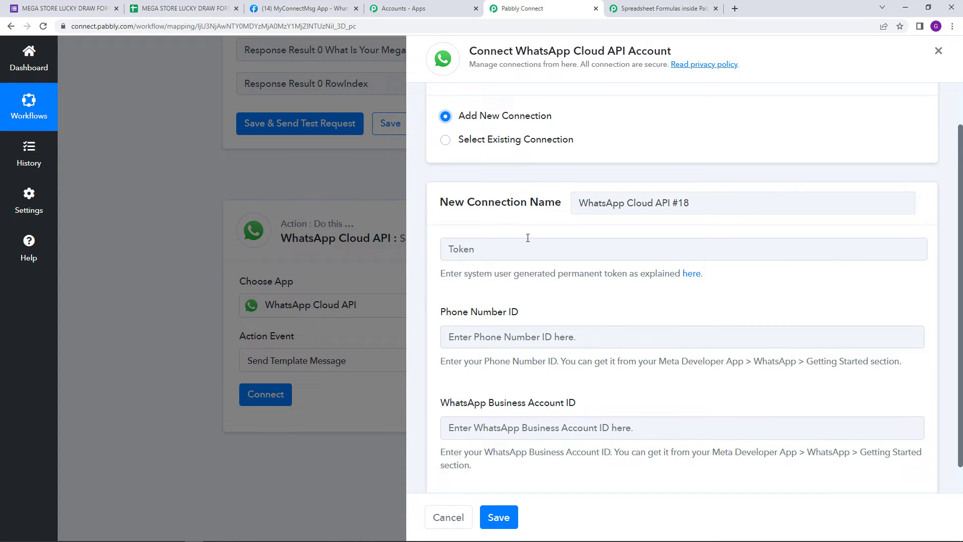
{"action": "right_click", "coordinate": [527, 239]}
{"action": "left_click", "coordinate": [539, 314]}
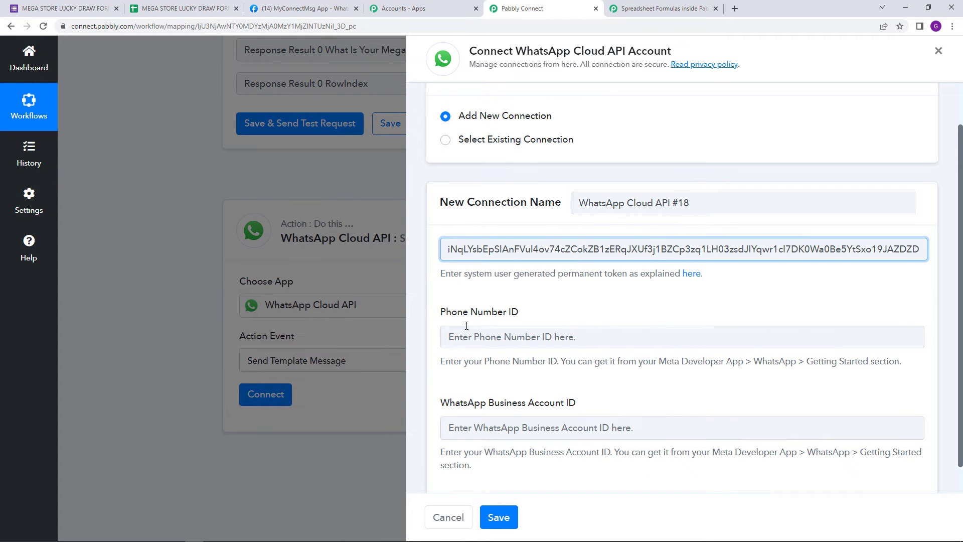
Step: Copy the phone number ID from Meta for Developers and paste it into the connection's Phone Number ID field in Pabbly Connect
{"action": "left_click", "coordinate": [322, 7]}
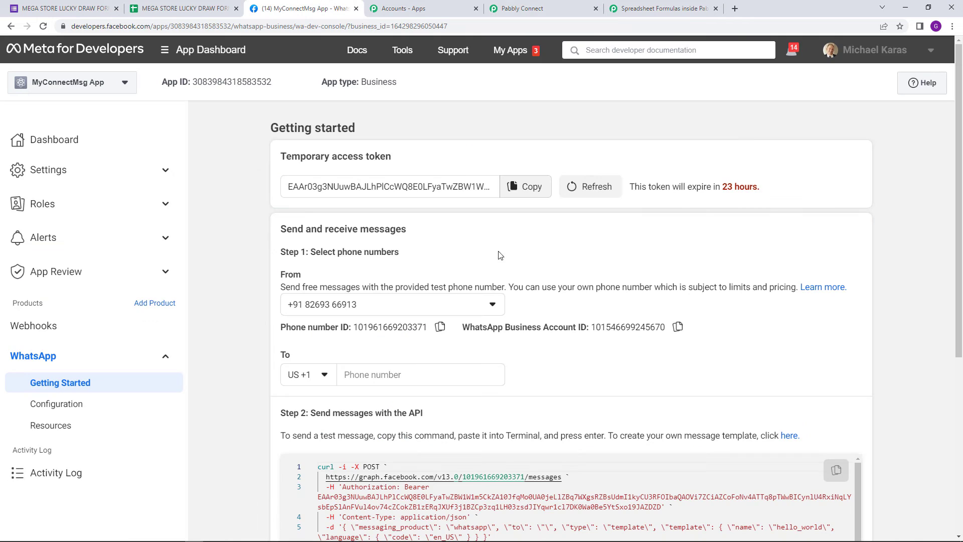
{"action": "left_click", "coordinate": [440, 327]}
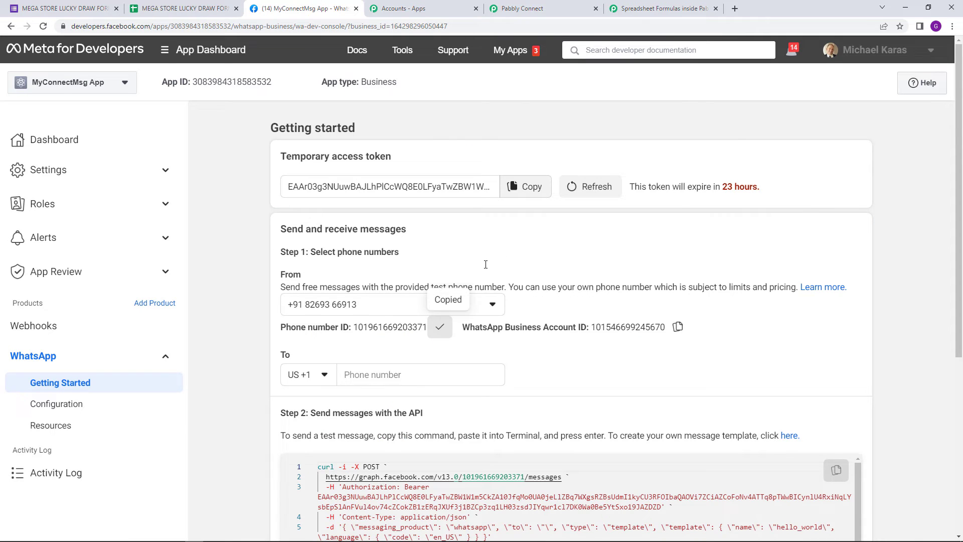
{"action": "left_click", "coordinate": [538, 9]}
{"action": "right_click", "coordinate": [527, 339]}
{"action": "left_click", "coordinate": [539, 413]}
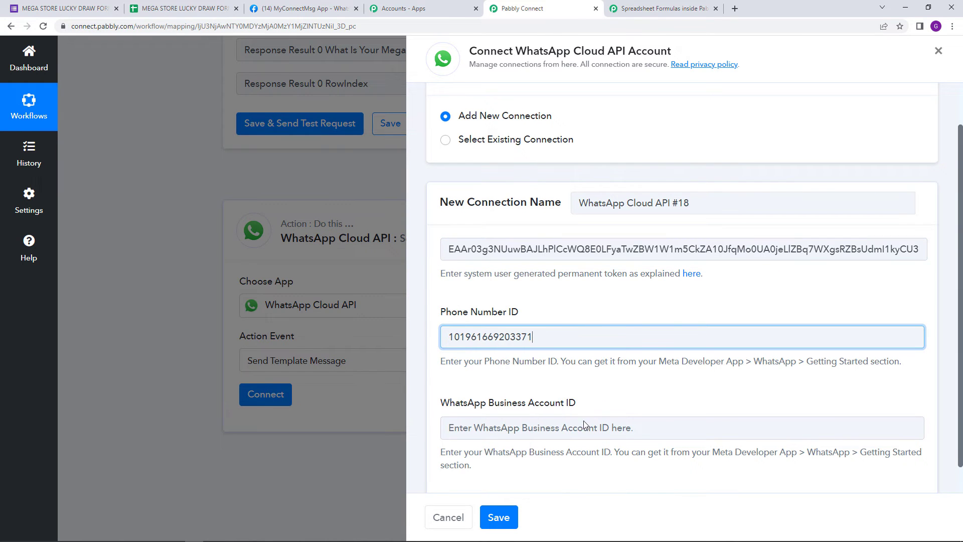
Step: Copy the WhatsApp Business Account ID from Meta for Developers into its field in Pabbly Connect and save the connection
{"action": "scroll", "coordinate": [542, 451], "scroll_direction": "down", "scroll_amount": 1}
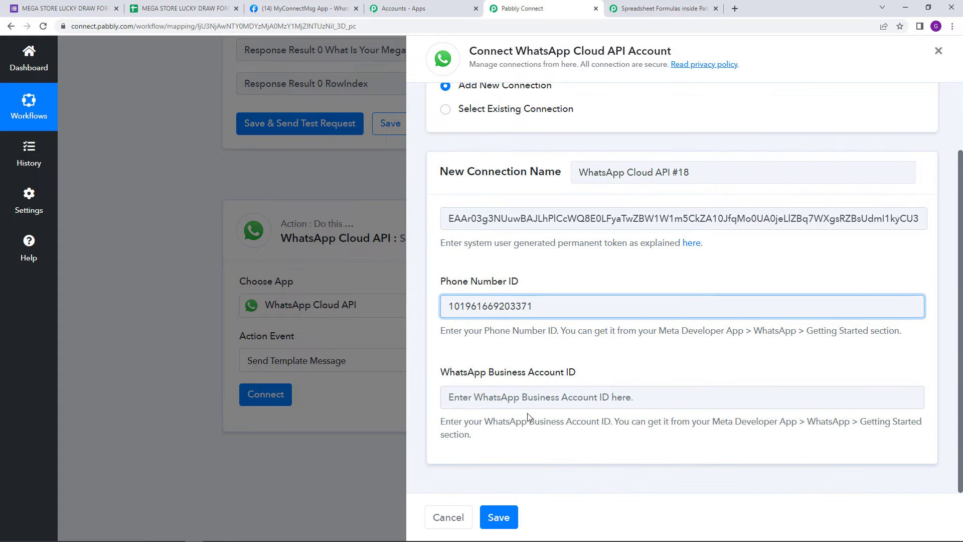
{"action": "left_click", "coordinate": [301, 8]}
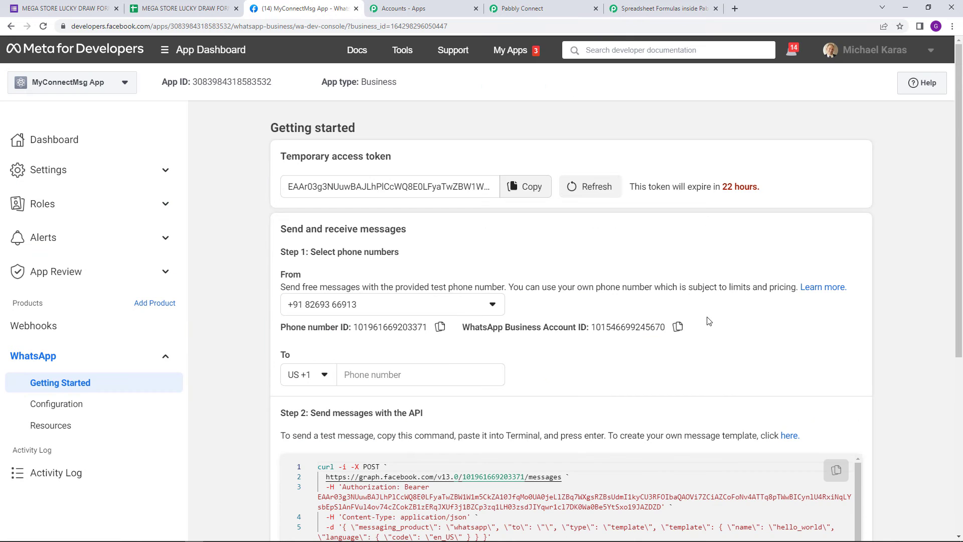
{"action": "left_click", "coordinate": [681, 328]}
{"action": "left_click", "coordinate": [527, 9]}
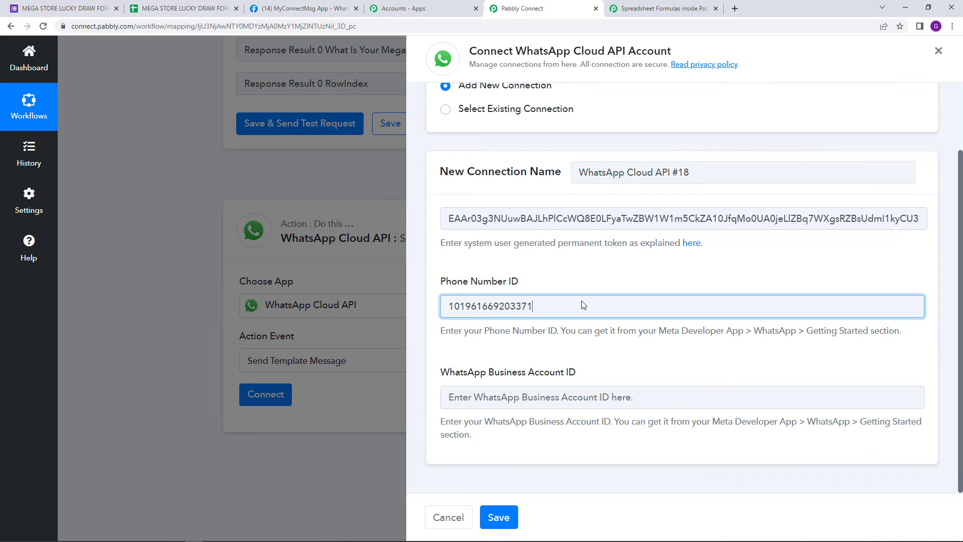
{"action": "right_click", "coordinate": [536, 398]}
{"action": "left_click", "coordinate": [560, 318]}
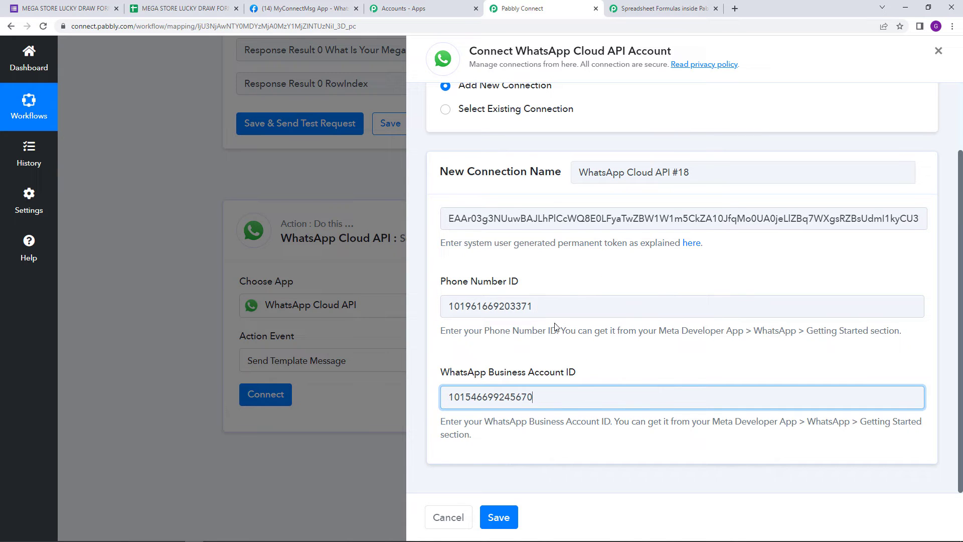
{"action": "left_click", "coordinate": [504, 517]}
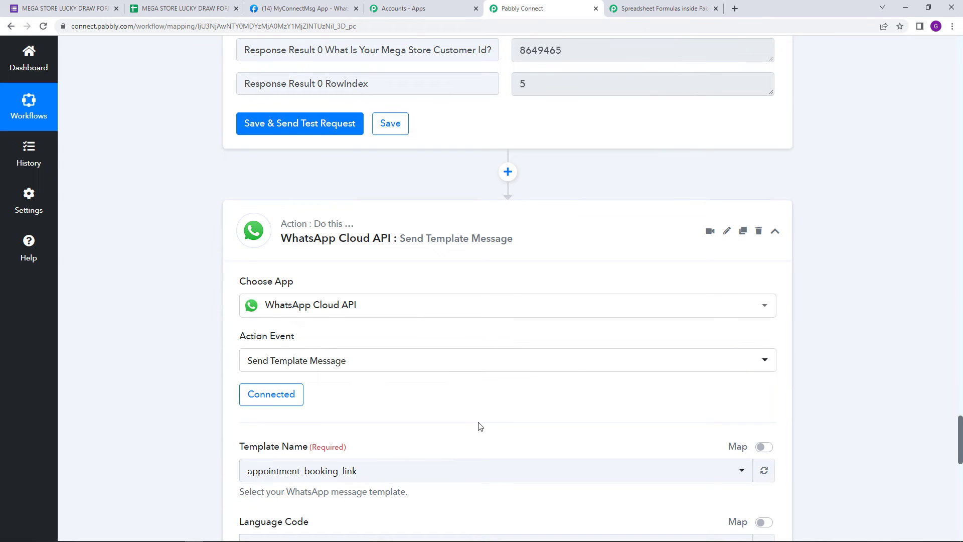
Step: Go back to Meta for Developers and open the WhatsApp Manager page for creating message templates
{"action": "scroll", "coordinate": [480, 426], "scroll_direction": "down", "scroll_amount": 3}
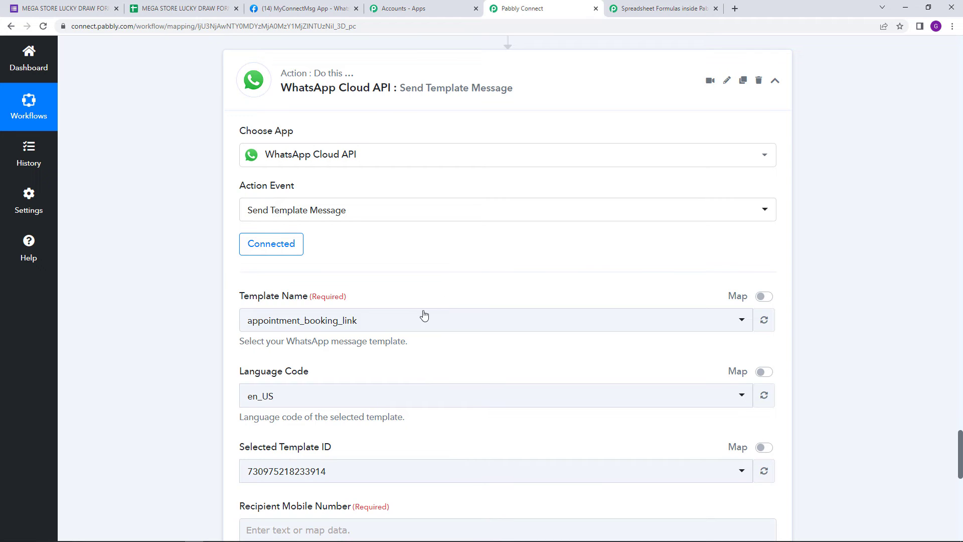
{"action": "scroll", "coordinate": [294, 303], "scroll_direction": "down", "scroll_amount": 1}
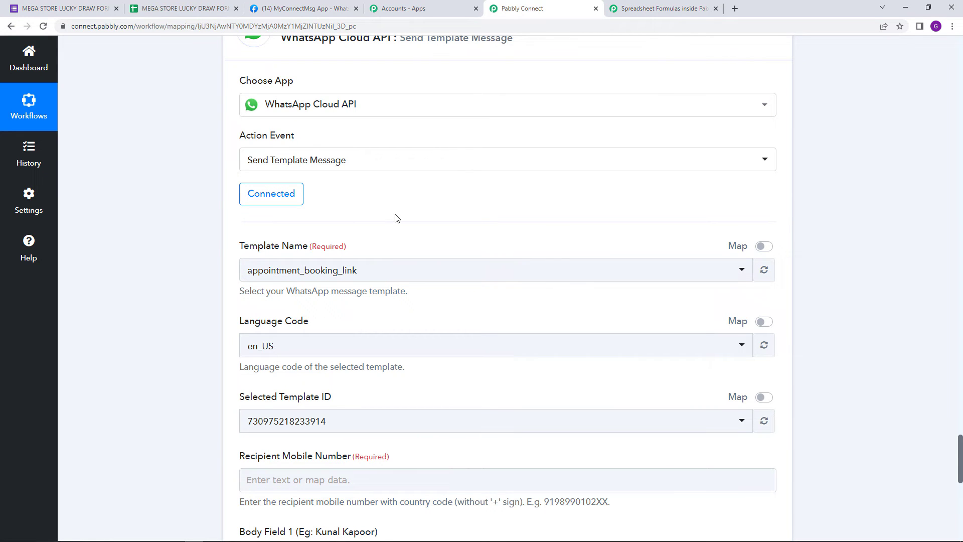
{"action": "left_click", "coordinate": [304, 8]}
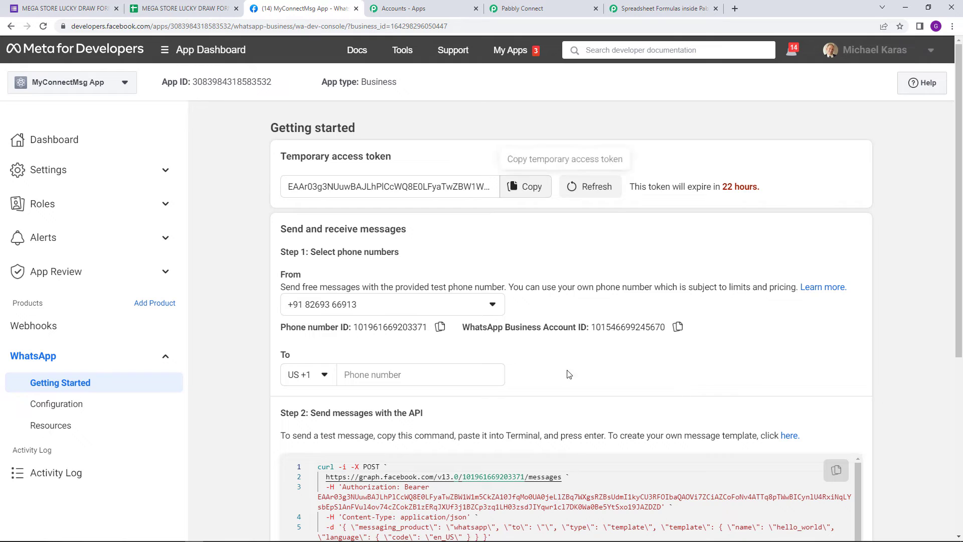
{"action": "scroll", "coordinate": [457, 379], "scroll_direction": "down", "scroll_amount": 1}
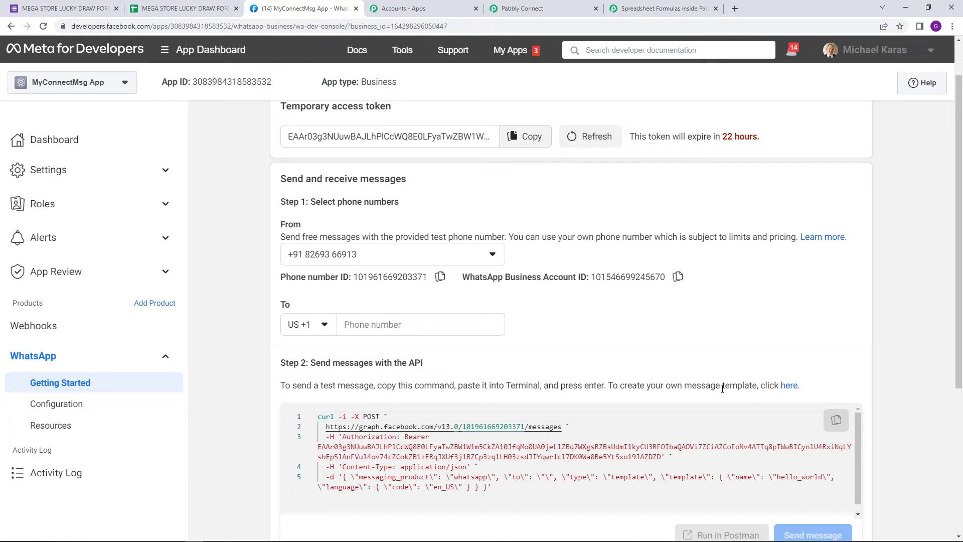
{"action": "left_click", "coordinate": [790, 385]}
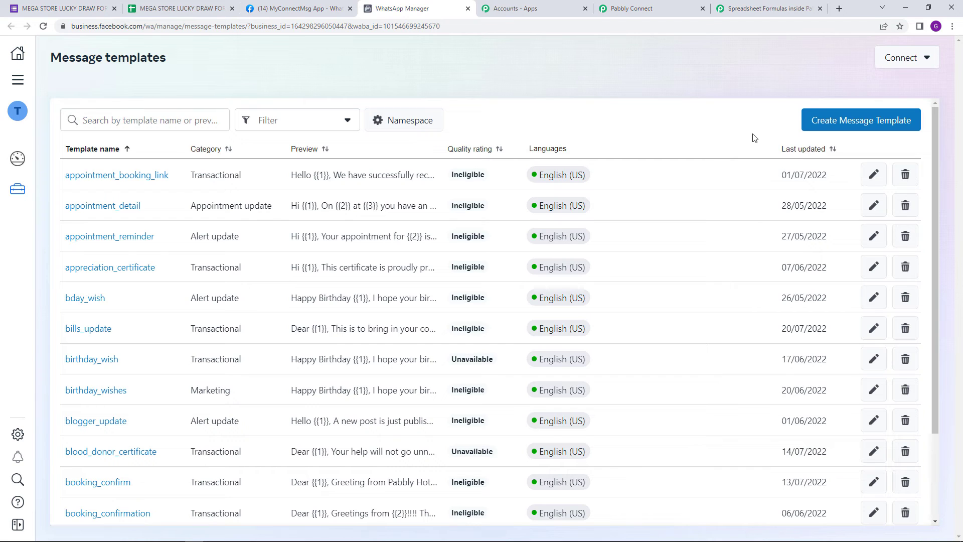
Step: Look over the category, name and language settings for a new message template and return to the template list
{"action": "left_click", "coordinate": [832, 129]}
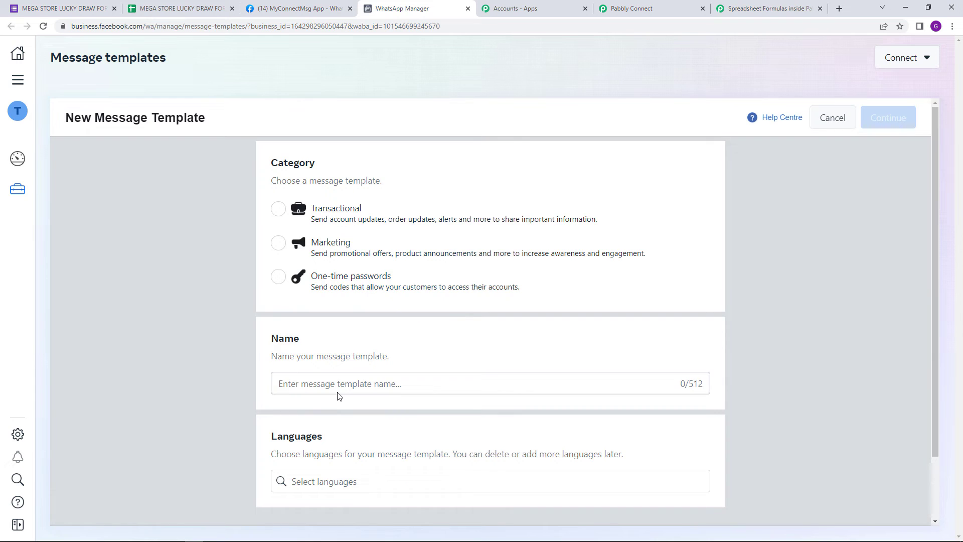
{"action": "scroll", "coordinate": [338, 397], "scroll_direction": "down", "scroll_amount": 1}
{"action": "scroll", "coordinate": [366, 419], "scroll_direction": "up", "scroll_amount": 1}
{"action": "left_click", "coordinate": [468, 9]}
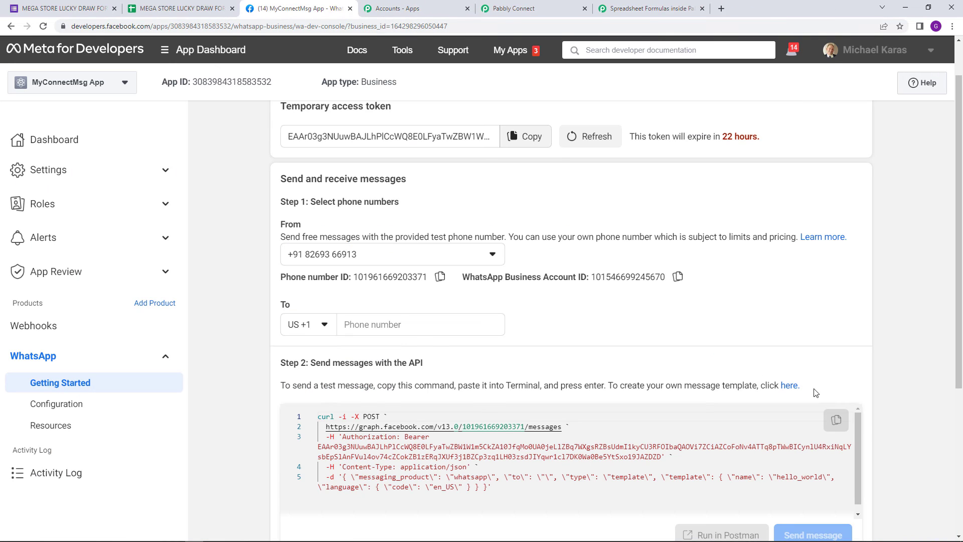
{"action": "left_click", "coordinate": [783, 390]}
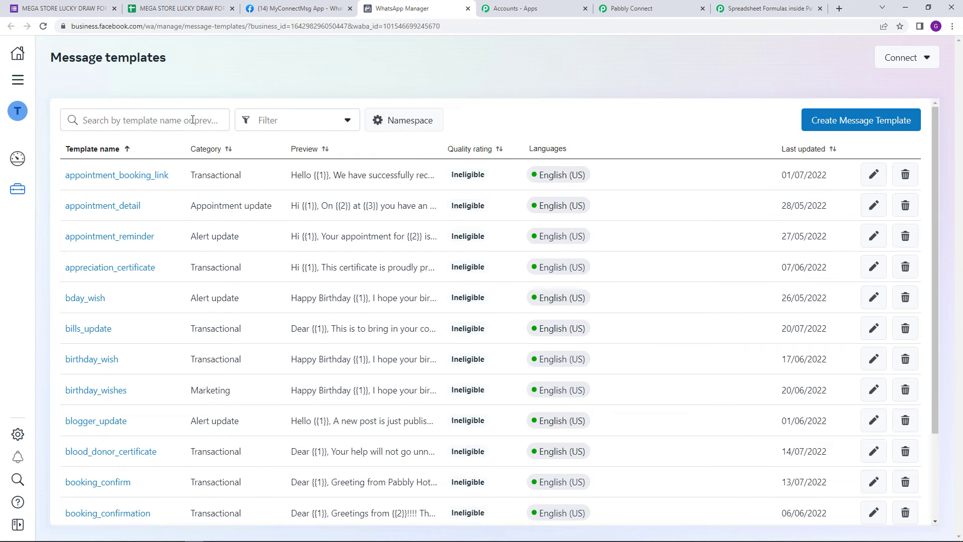
Step: Search the message templates for "draw" and open the draw_result template to view its content
{"action": "left_click", "coordinate": [192, 120]}
{"action": "type", "text": "draw"}
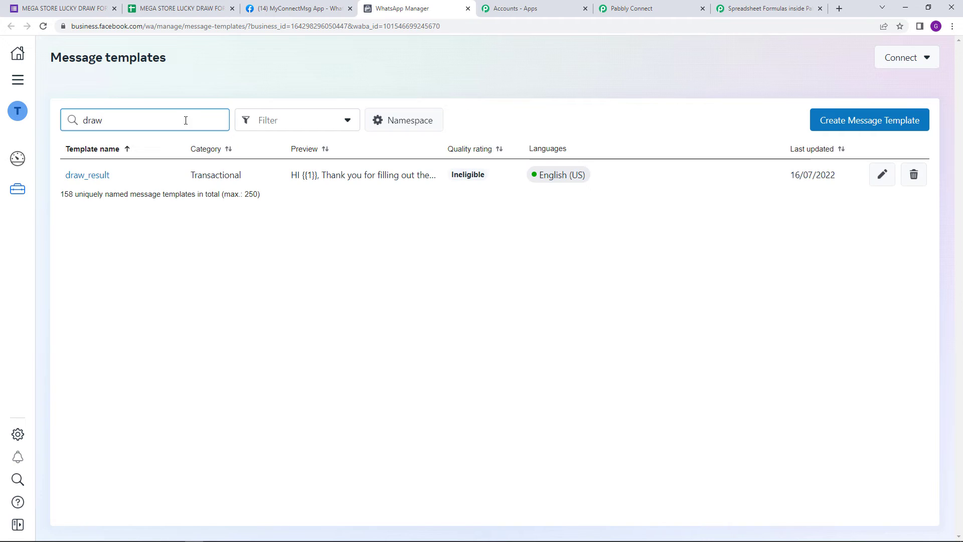
{"action": "left_click", "coordinate": [98, 177]}
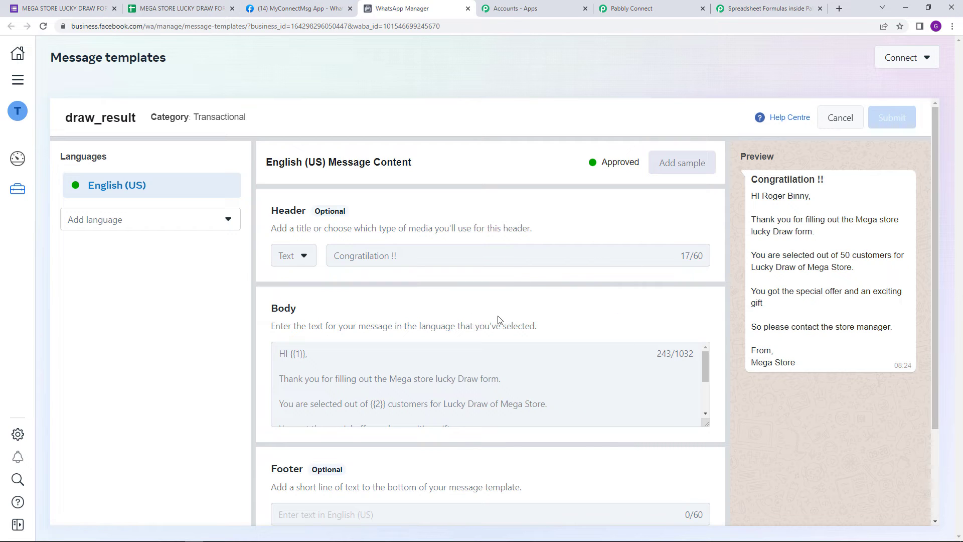
Step: Switch back to Pabbly Connect and select draw_result as the template name for the WhatsApp message
{"action": "left_click", "coordinate": [621, 4]}
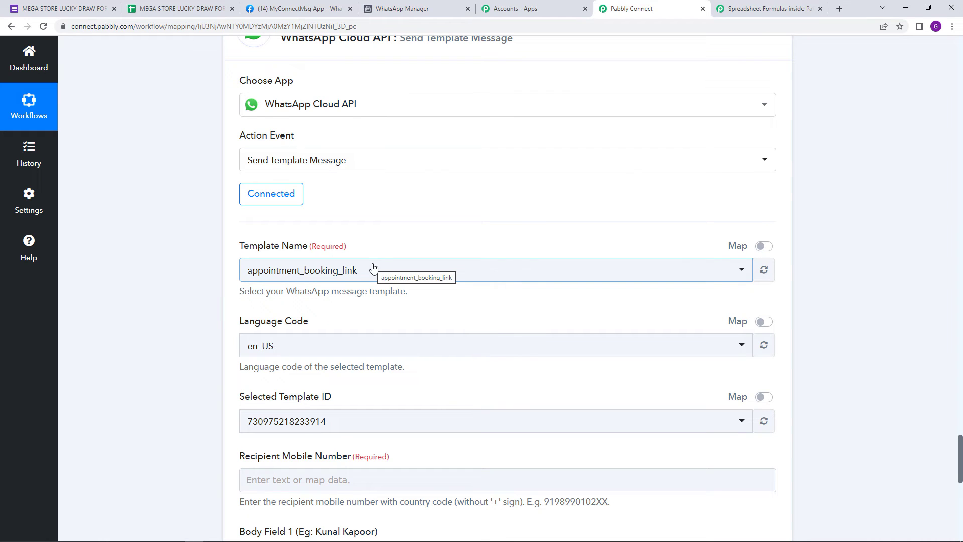
{"action": "left_click", "coordinate": [373, 269]}
{"action": "type", "text": "d"}
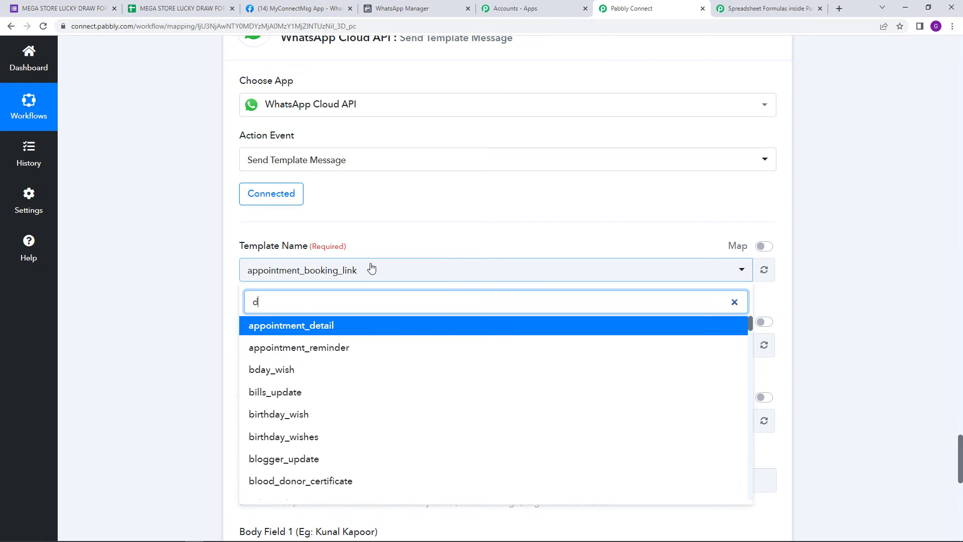
{"action": "type", "text": "ra"}
{"action": "left_click", "coordinate": [373, 329]}
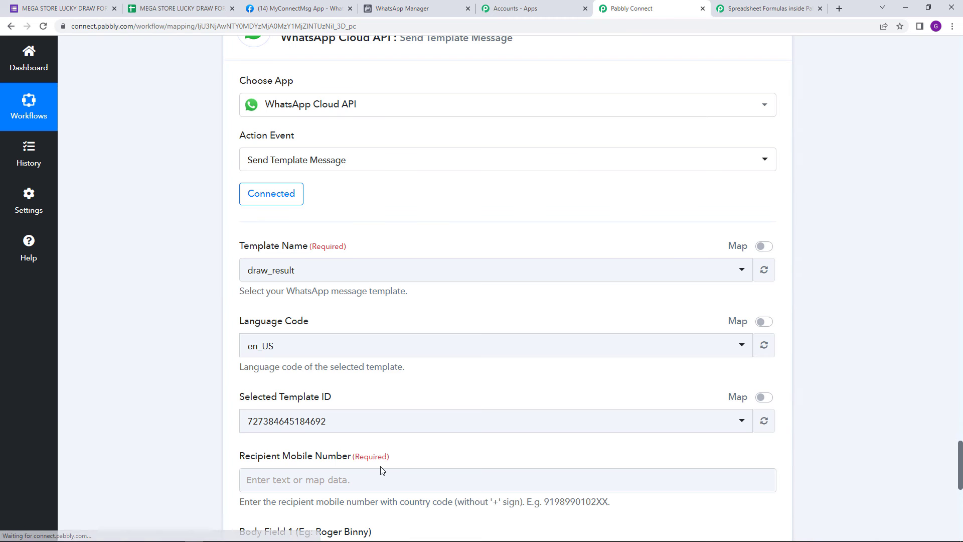
Step: Map the Recipient Mobile Number to the active WhatsApp number from step 5, Google Sheets: Get Row(s)
{"action": "left_click", "coordinate": [396, 470]}
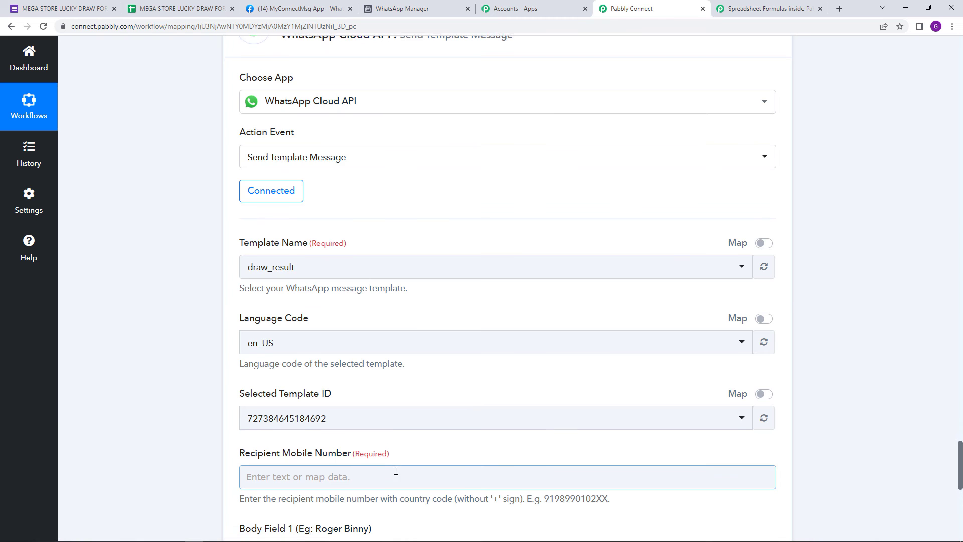
{"action": "scroll", "coordinate": [396, 470], "scroll_direction": "down", "scroll_amount": 4}
{"action": "left_click", "coordinate": [458, 281]}
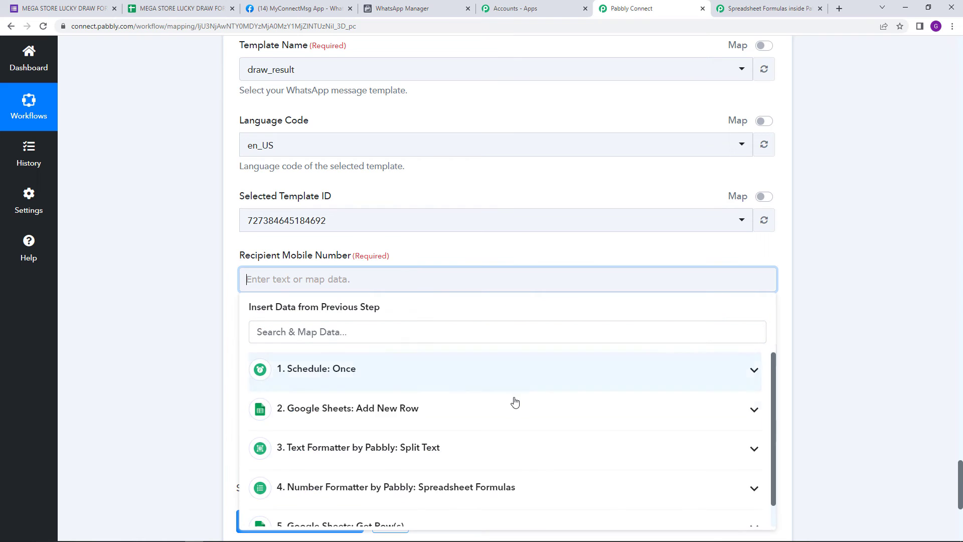
{"action": "scroll", "coordinate": [515, 401], "scroll_direction": "down", "scroll_amount": 1}
{"action": "left_click", "coordinate": [473, 505]}
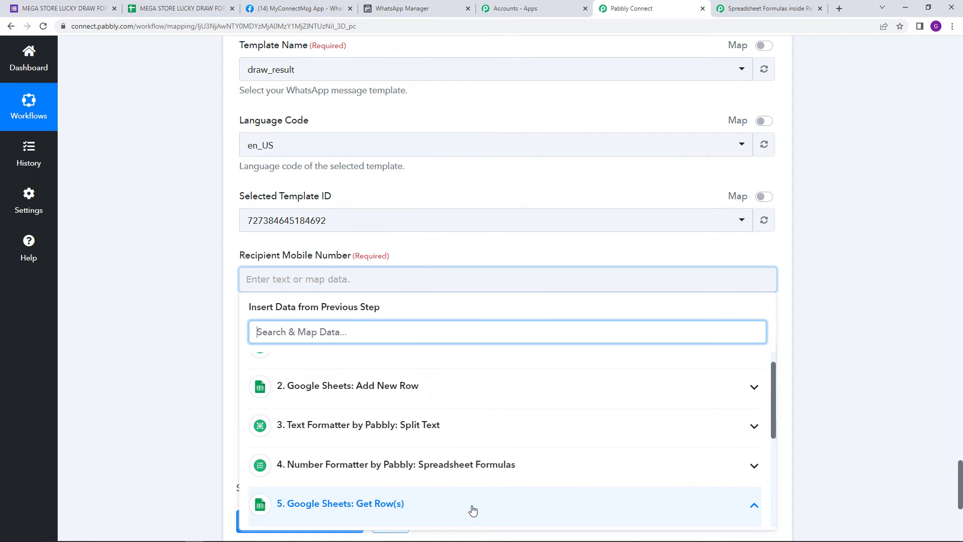
{"action": "scroll", "coordinate": [471, 482], "scroll_direction": "down", "scroll_amount": 2}
{"action": "scroll", "coordinate": [492, 447], "scroll_direction": "down", "scroll_amount": 2}
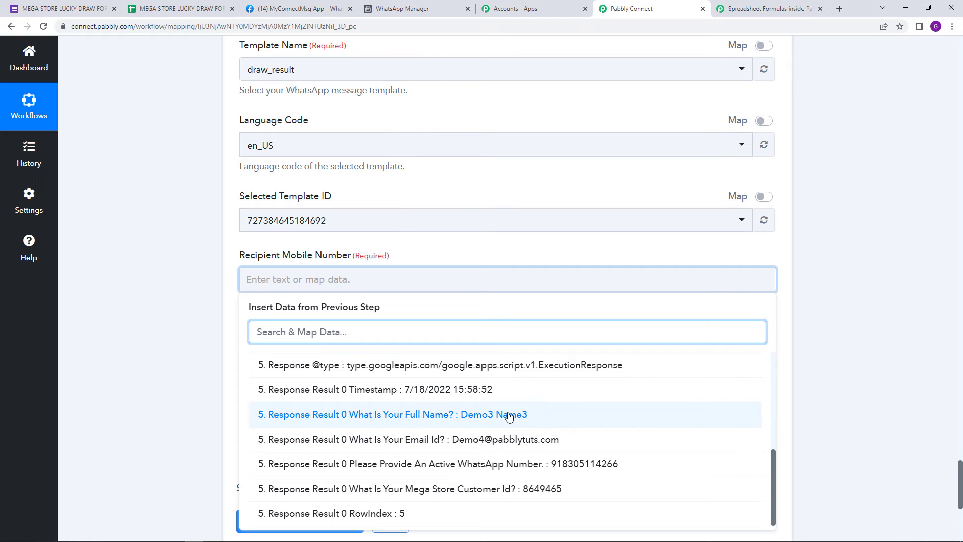
{"action": "left_click", "coordinate": [523, 464]}
{"action": "left_click", "coordinate": [420, 197]}
Step: Check the template's first placeholder in WhatsApp Manager and map Body Field 1 to the "What Is Your Full Name?" answer from step 5
{"action": "scroll", "coordinate": [531, 334], "scroll_direction": "down", "scroll_amount": 2}
{"action": "left_click", "coordinate": [360, 261]}
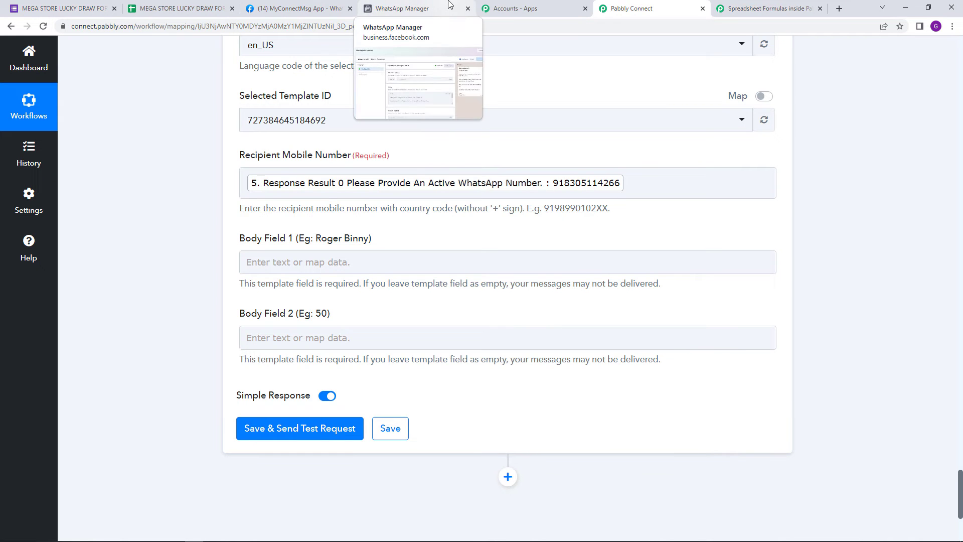
{"action": "left_click", "coordinate": [367, 7]}
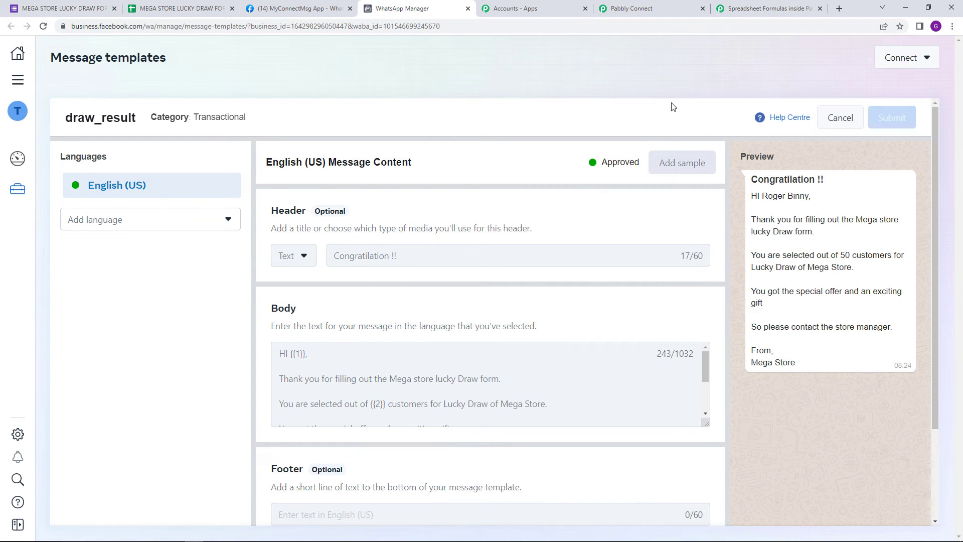
{"action": "left_click", "coordinate": [637, 9]}
{"action": "left_click", "coordinate": [386, 258]}
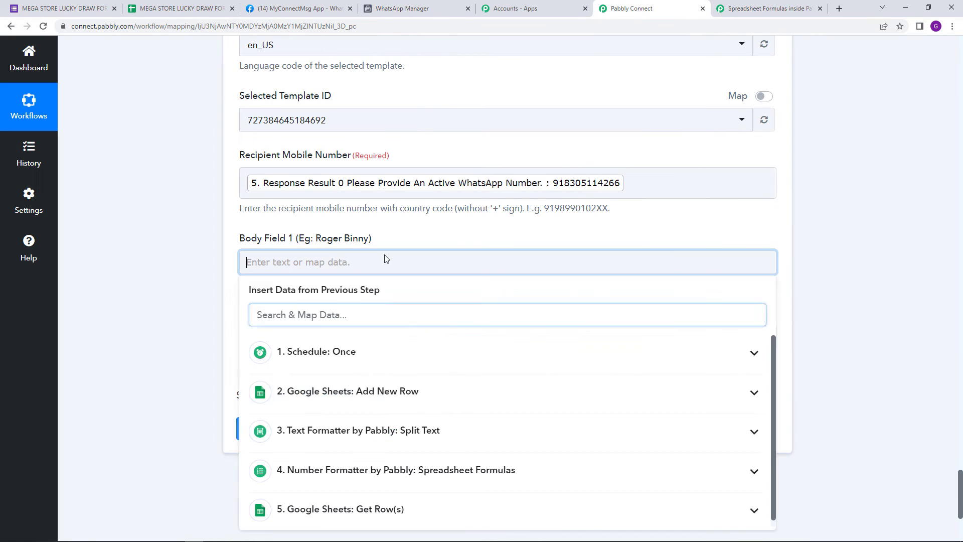
{"action": "left_click", "coordinate": [419, 510]}
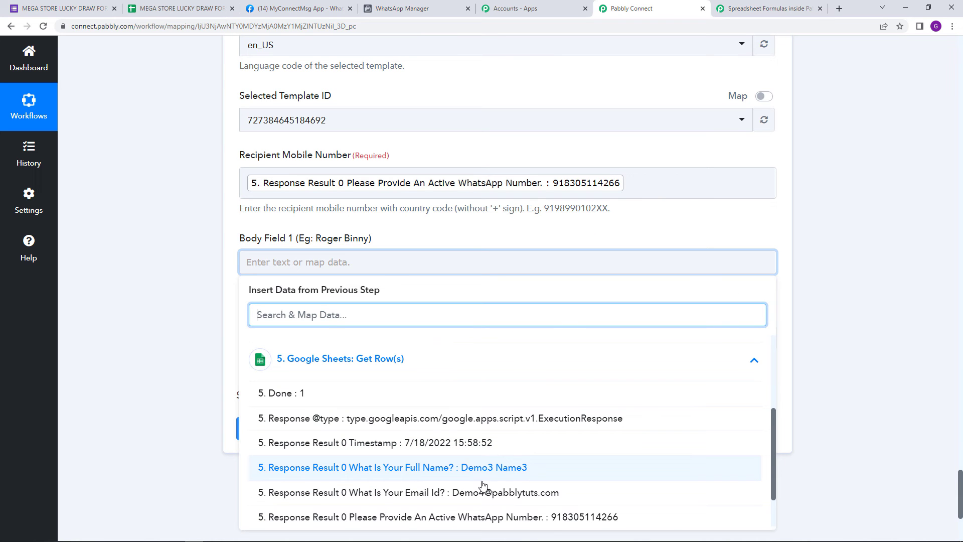
{"action": "left_click", "coordinate": [474, 469]}
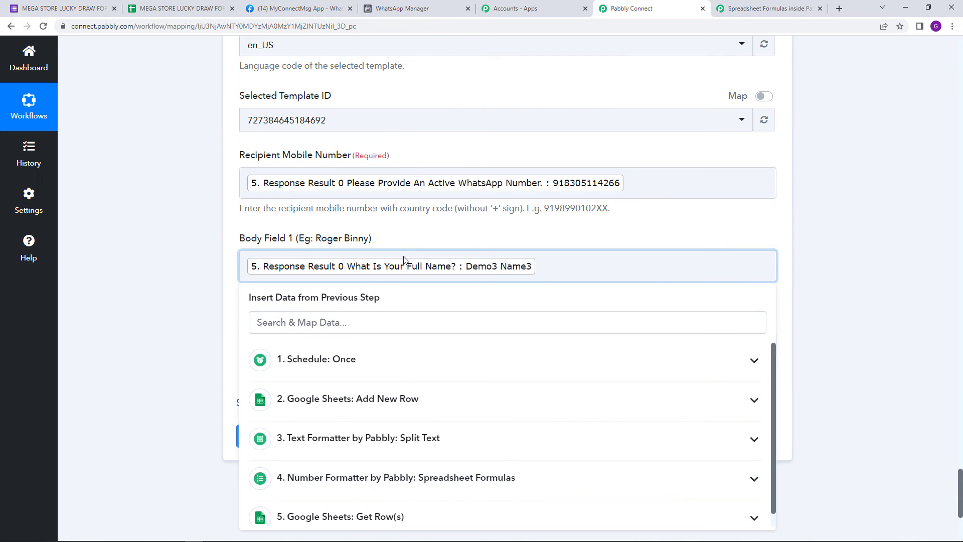
{"action": "left_click", "coordinate": [416, 236]}
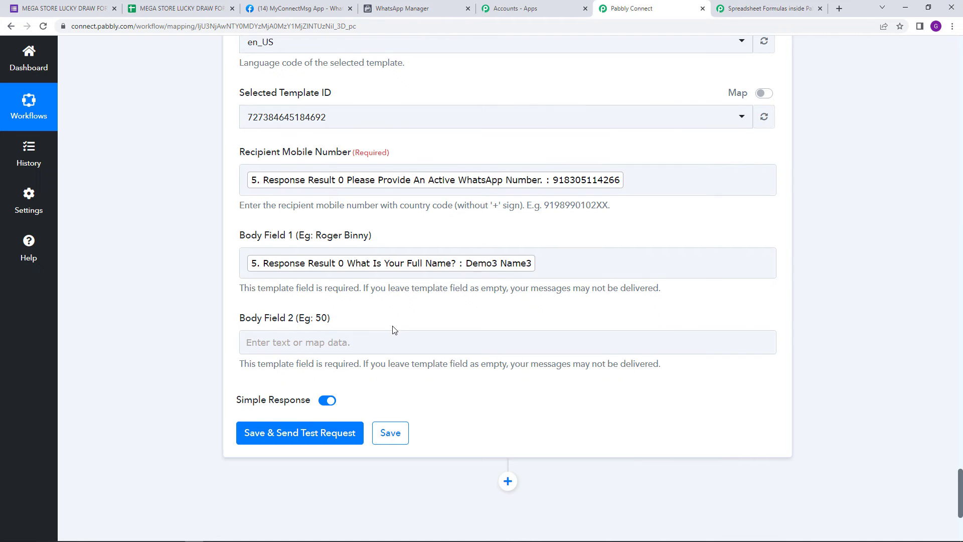
Step: Check the second placeholder in the draw_result template and set Body Field 2 to "Many" in Pabbly Connect
{"action": "scroll", "coordinate": [392, 329], "scroll_direction": "down", "scroll_amount": 1}
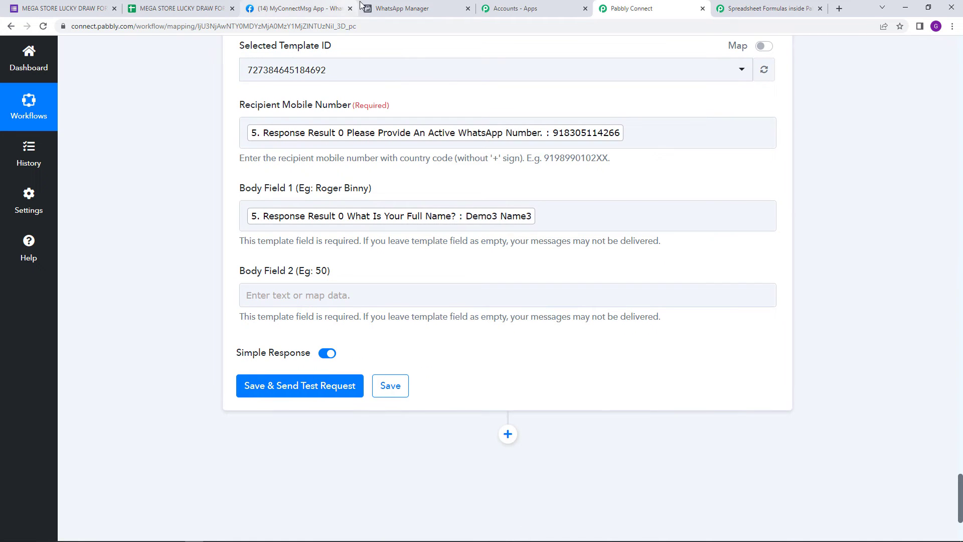
{"action": "left_click", "coordinate": [396, 6]}
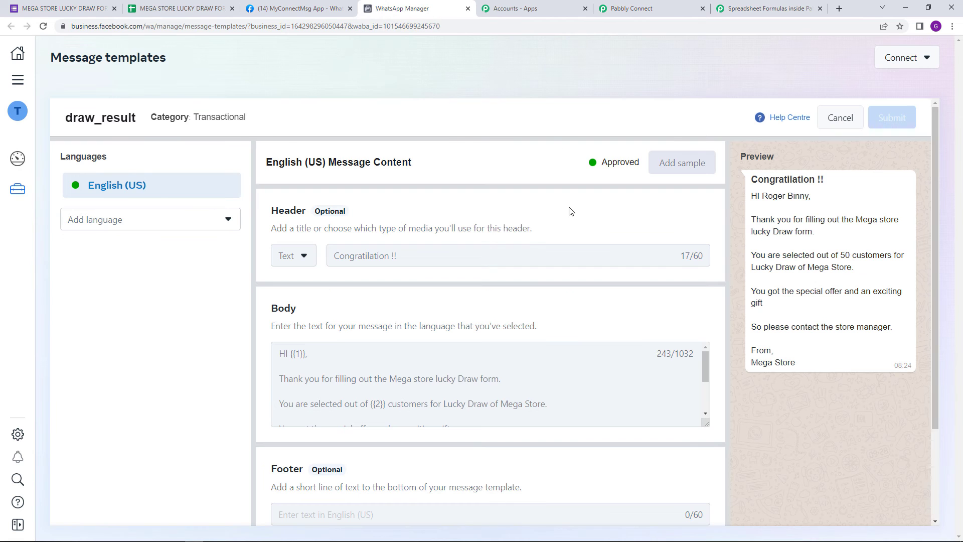
{"action": "scroll", "coordinate": [441, 387], "scroll_direction": "down", "scroll_amount": 3}
{"action": "scroll", "coordinate": [370, 377], "scroll_direction": "up", "scroll_amount": 2}
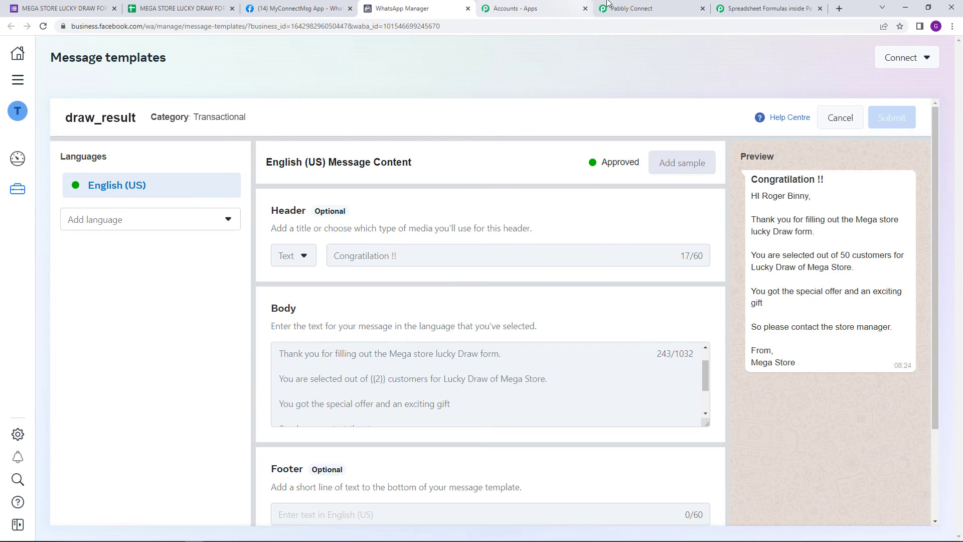
{"action": "left_click", "coordinate": [625, 9]}
{"action": "left_click", "coordinate": [298, 296]}
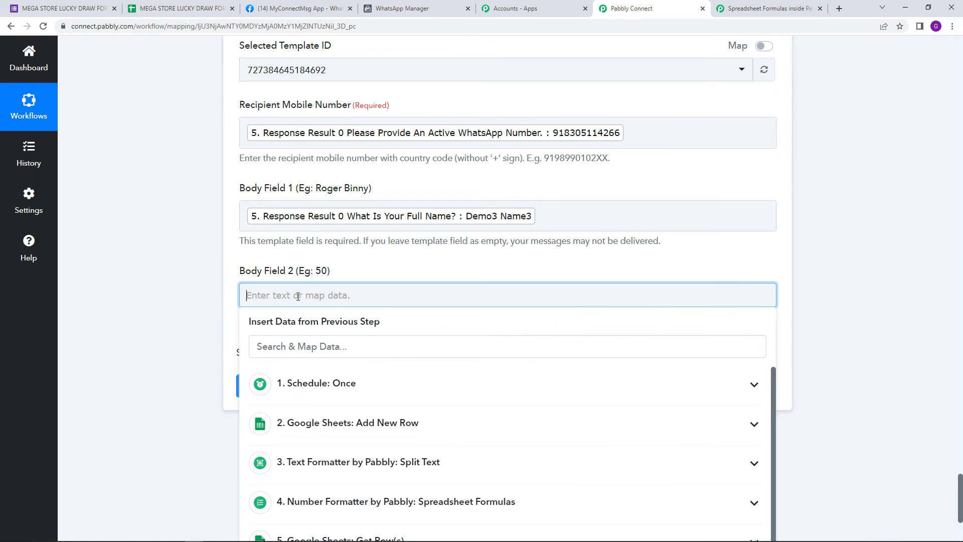
{"action": "type", "text": "M"}
{"action": "left_click", "coordinate": [645, 318]}
Step: Review the mapped fields against the draw_result template and look at the chat list in WhatsApp for Desktop
{"action": "scroll", "coordinate": [645, 318], "scroll_direction": "up", "scroll_amount": 7}
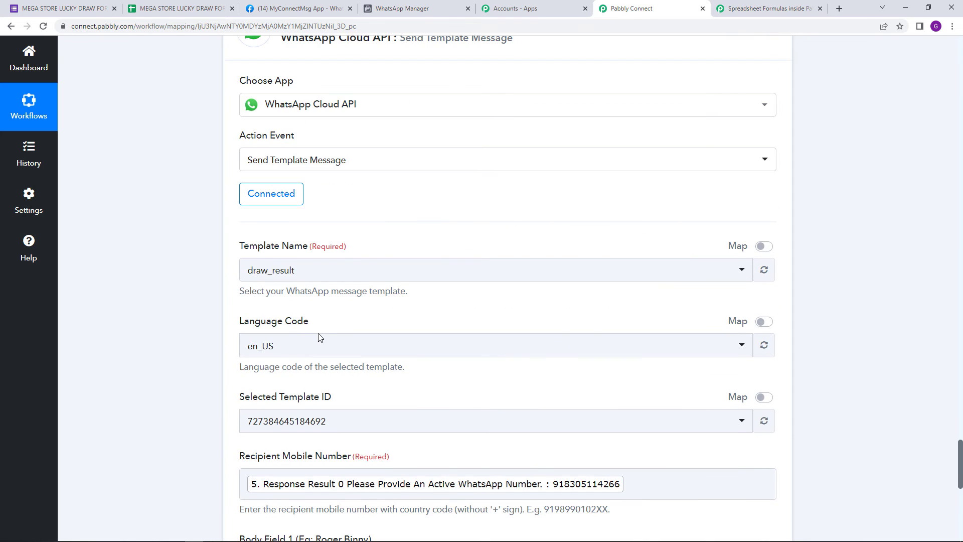
{"action": "scroll", "coordinate": [321, 337], "scroll_direction": "down", "scroll_amount": 6}
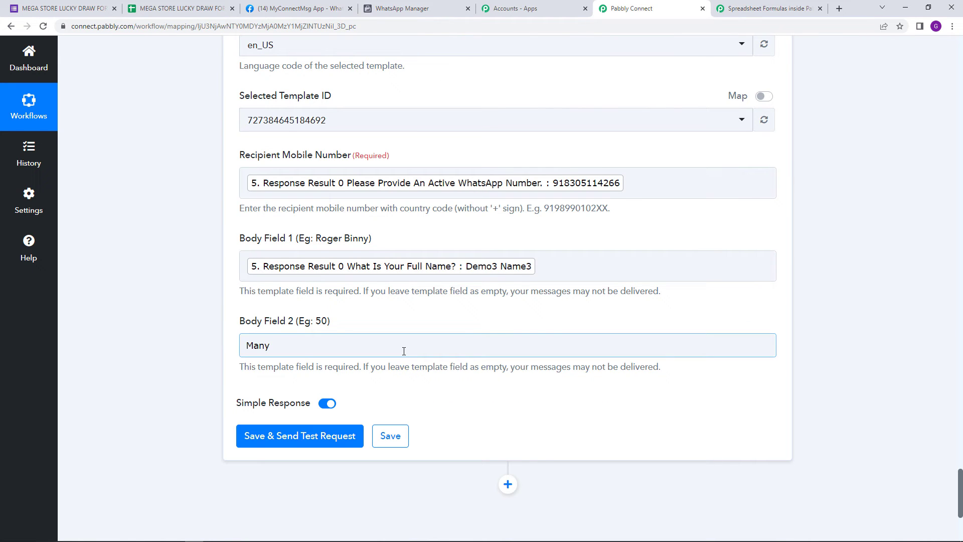
{"action": "left_click", "coordinate": [506, 303]}
{"action": "scroll", "coordinate": [508, 374], "scroll_direction": "up", "scroll_amount": 4}
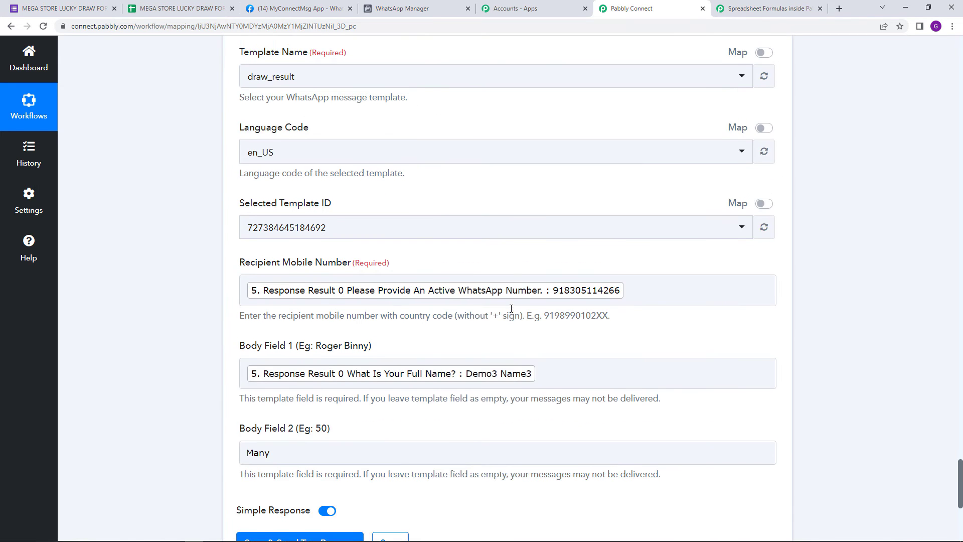
{"action": "scroll", "coordinate": [432, 390], "scroll_direction": "down", "scroll_amount": 5}
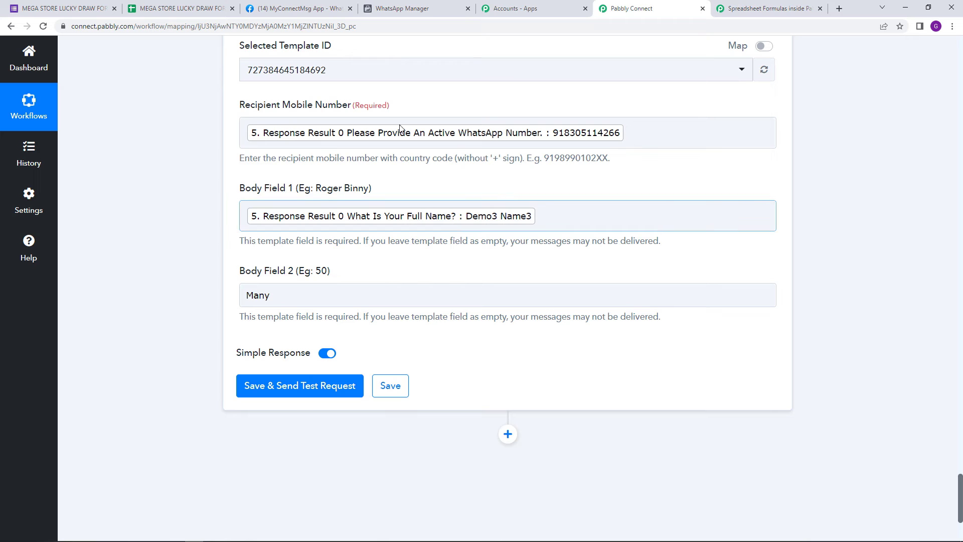
{"action": "left_click", "coordinate": [397, 6]}
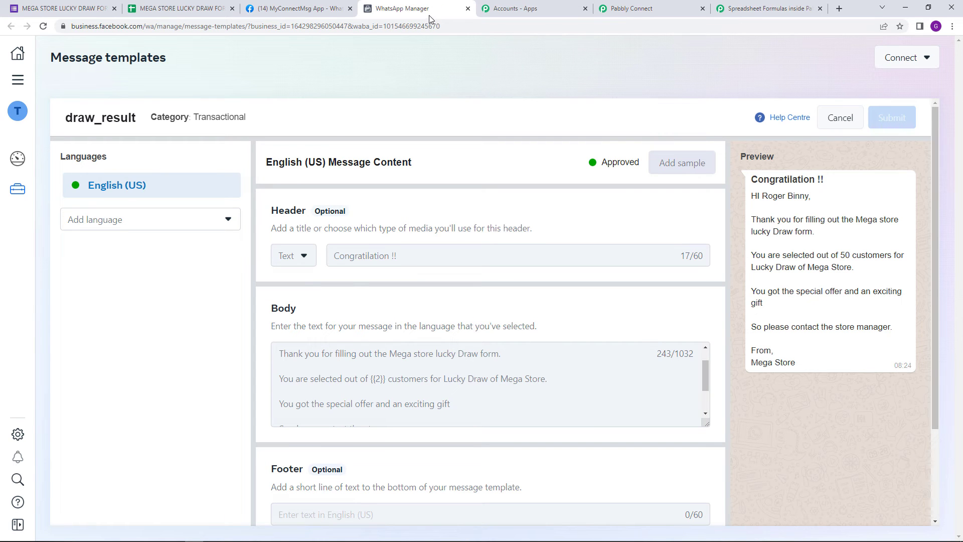
{"action": "mouse_move", "coordinate": [445, 525]}
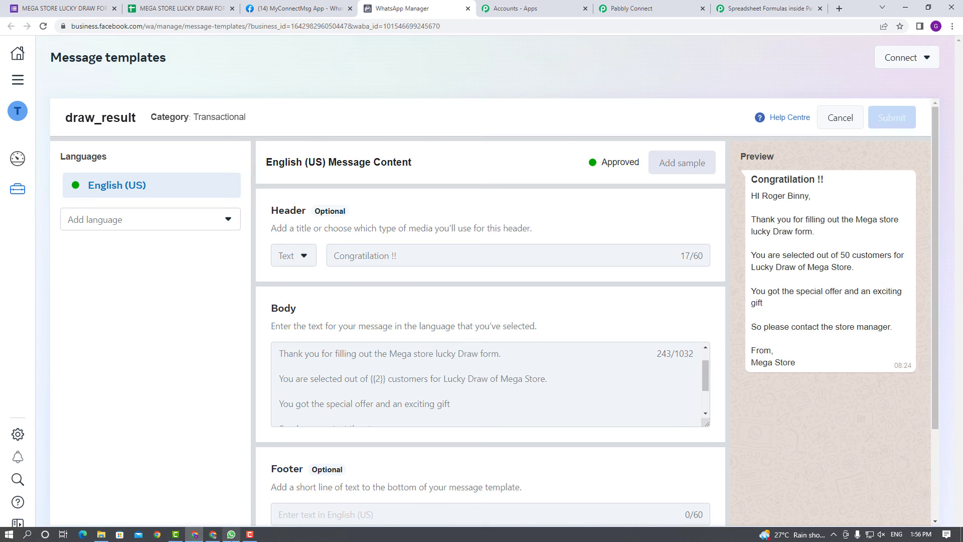
{"action": "left_click", "coordinate": [231, 534]}
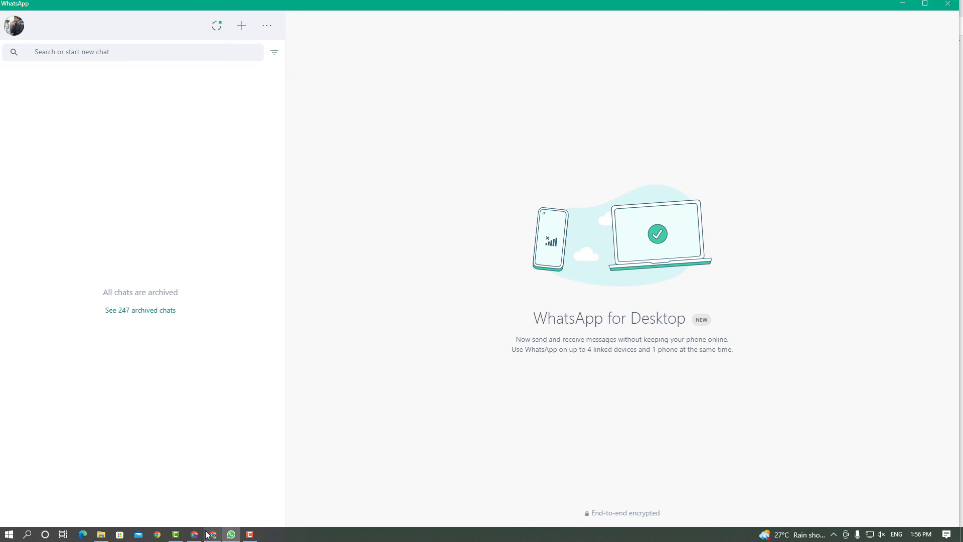
{"action": "left_click", "coordinate": [194, 536]}
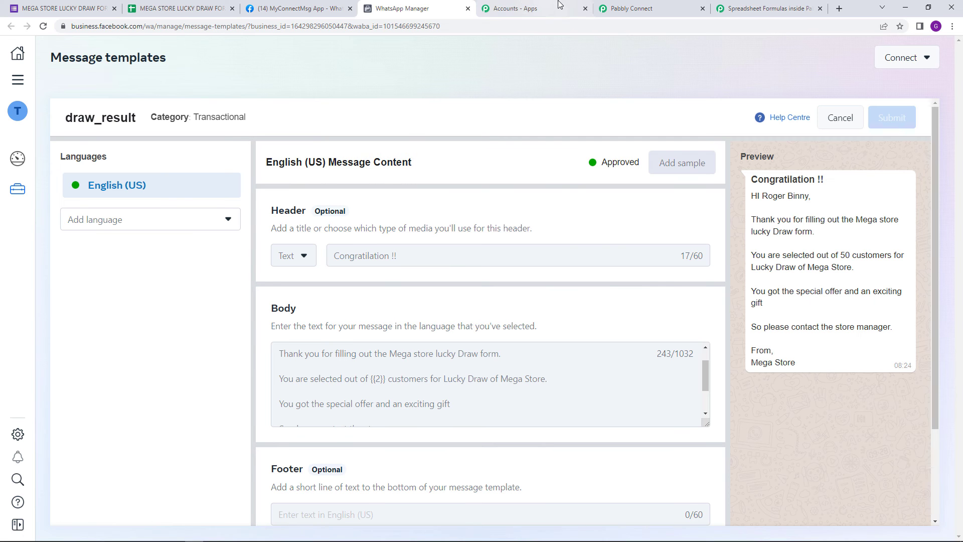
Step: Return to Pabbly Connect, save the Send Template Message action and send a test request, viewing the response
{"action": "left_click", "coordinate": [635, 8]}
{"action": "left_click", "coordinate": [313, 387]}
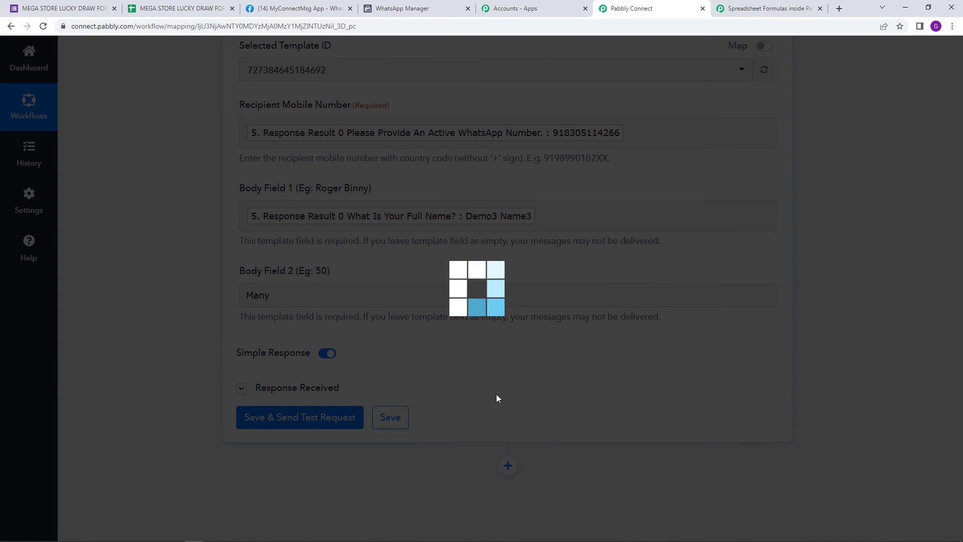
{"action": "scroll", "coordinate": [503, 387], "scroll_direction": "down", "scroll_amount": 1}
{"action": "scroll", "coordinate": [505, 392], "scroll_direction": "down", "scroll_amount": 1}
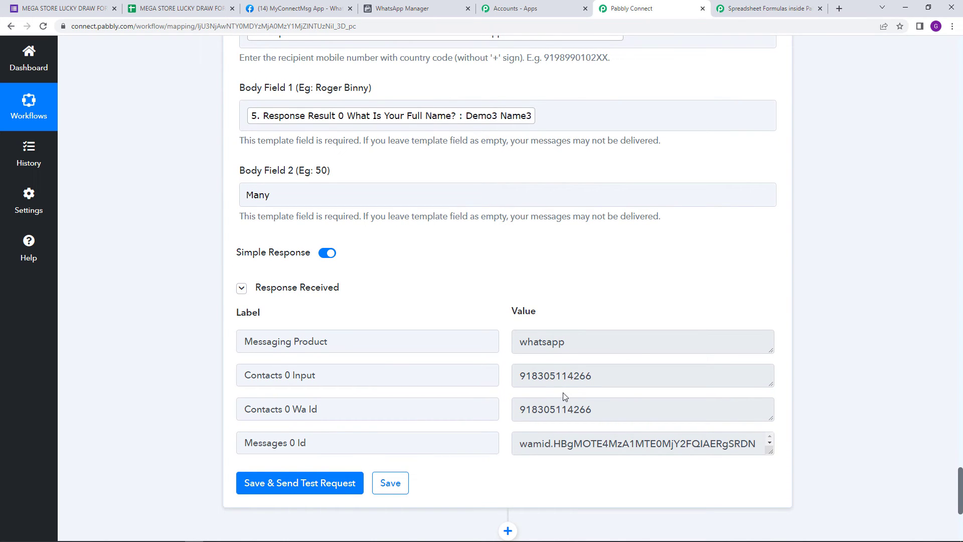
Step: Switch to WhatsApp for Desktop and open the Pabbly Office chat to read the test message
{"action": "mouse_move", "coordinate": [361, 527]}
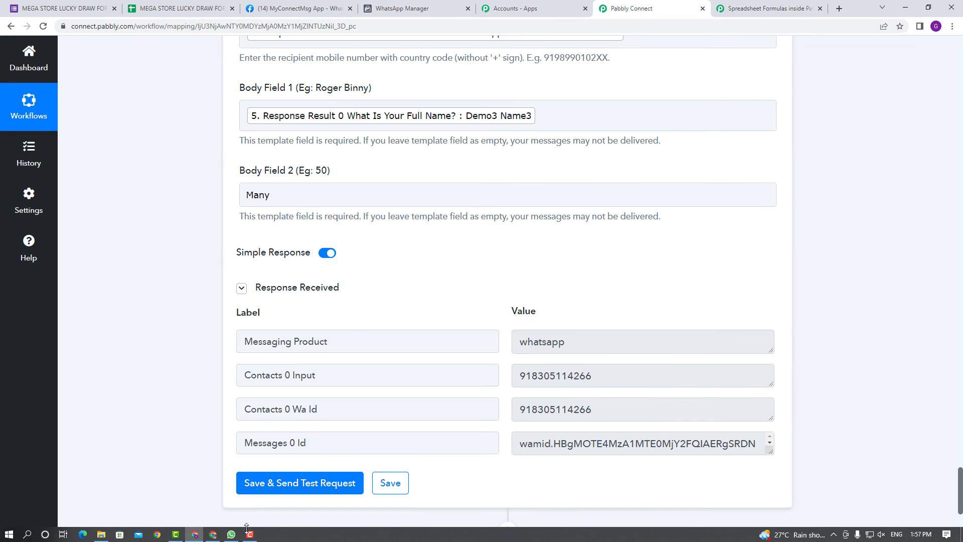
{"action": "left_click", "coordinate": [231, 535]}
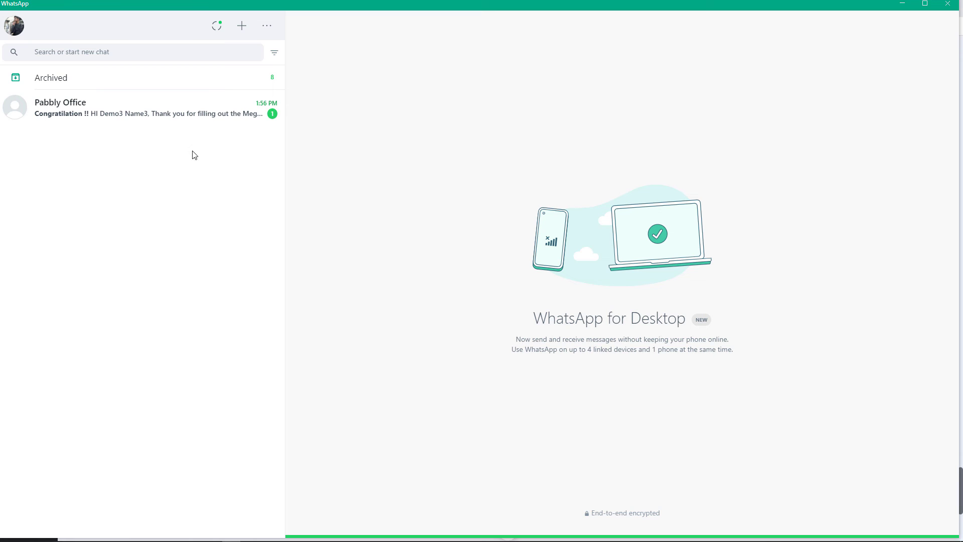
{"action": "left_click", "coordinate": [196, 124]}
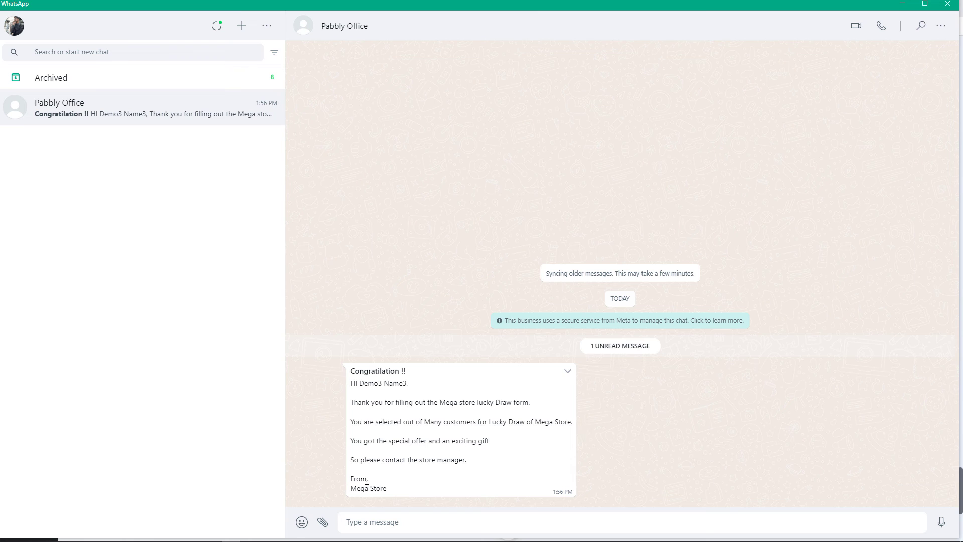
Step: Return to Pabbly Connect, save the Send Template Message action and dismiss the confirmation
{"action": "mouse_move", "coordinate": [266, 523]}
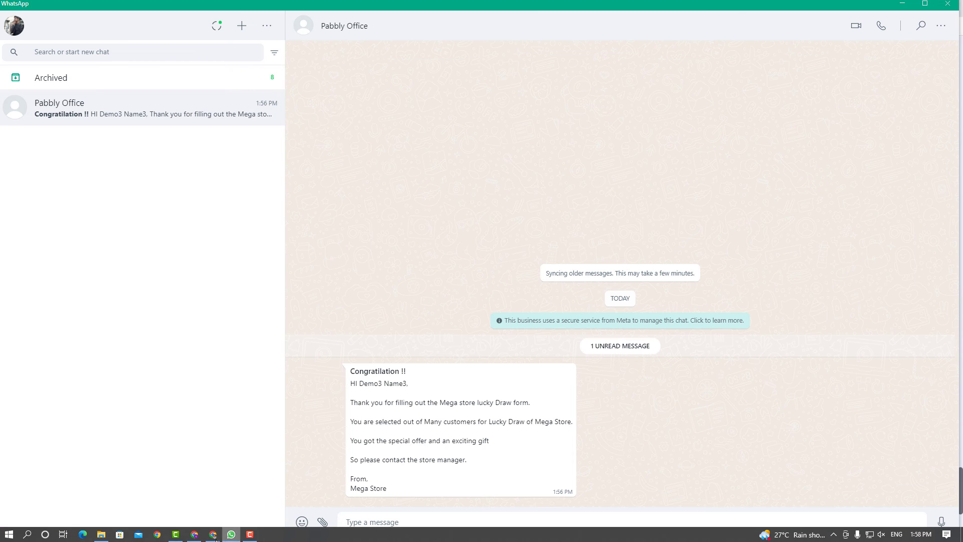
{"action": "left_click", "coordinate": [194, 534]}
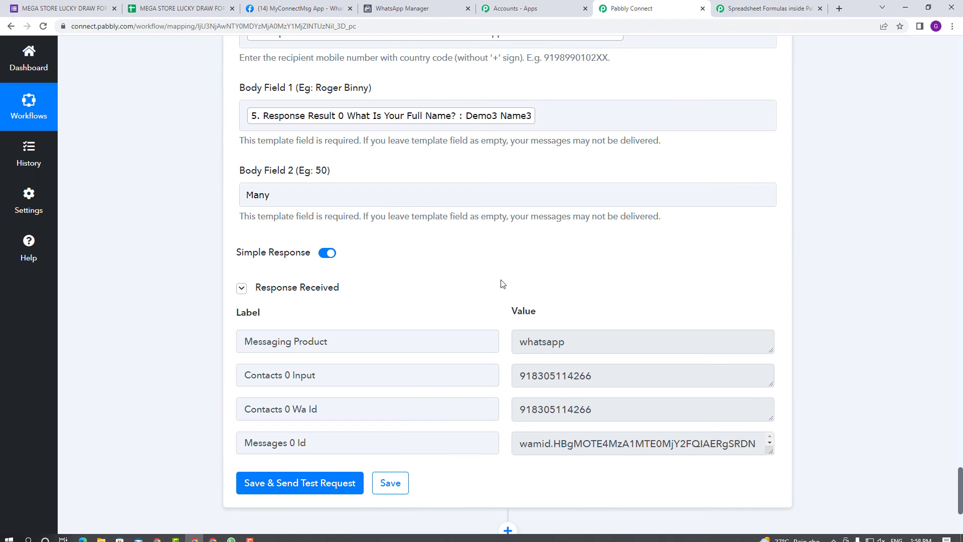
{"action": "left_click", "coordinate": [404, 484]}
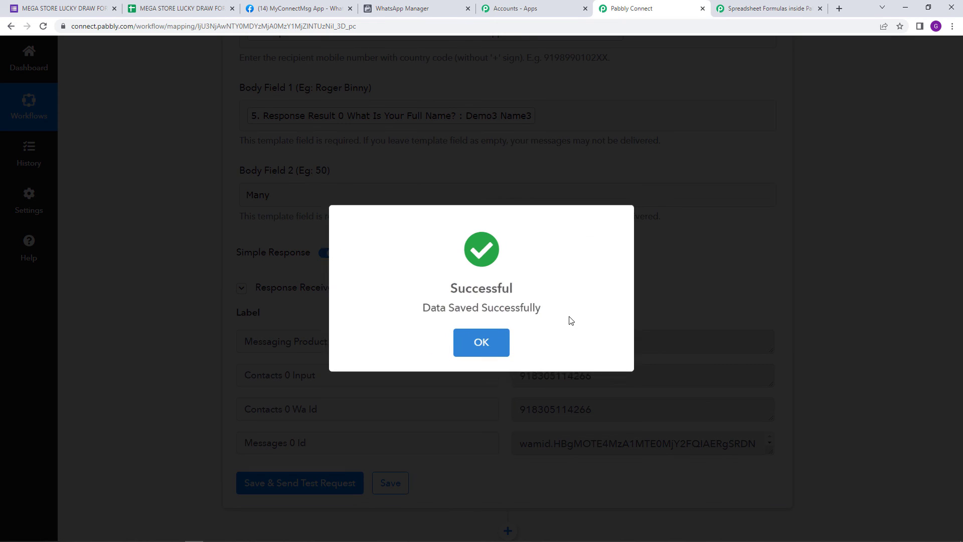
{"action": "left_click", "coordinate": [491, 349]}
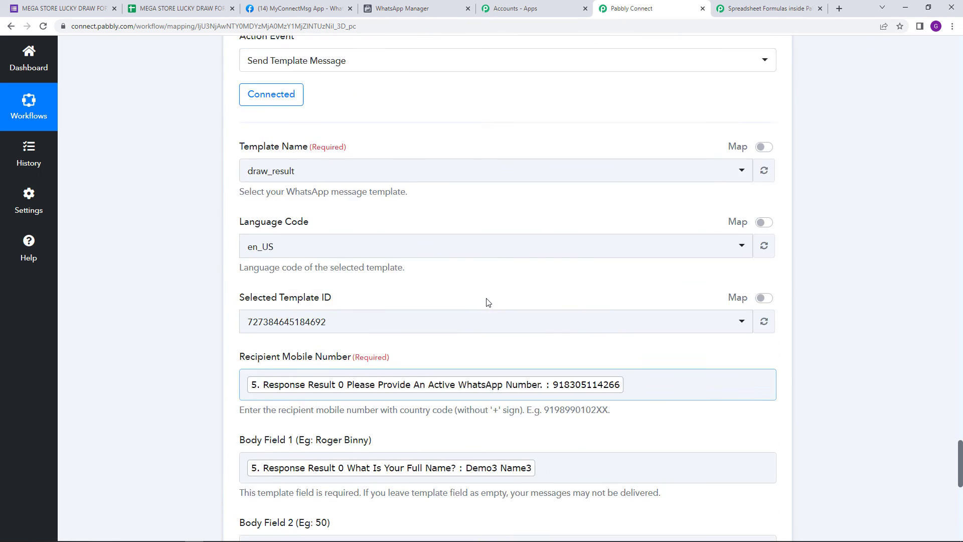
Step: Reschedule the one-time Schedule by Pabbly trigger to 08/13/2022 02:00 PM and save it
{"action": "scroll", "coordinate": [488, 302], "scroll_direction": "up", "scroll_amount": 20}
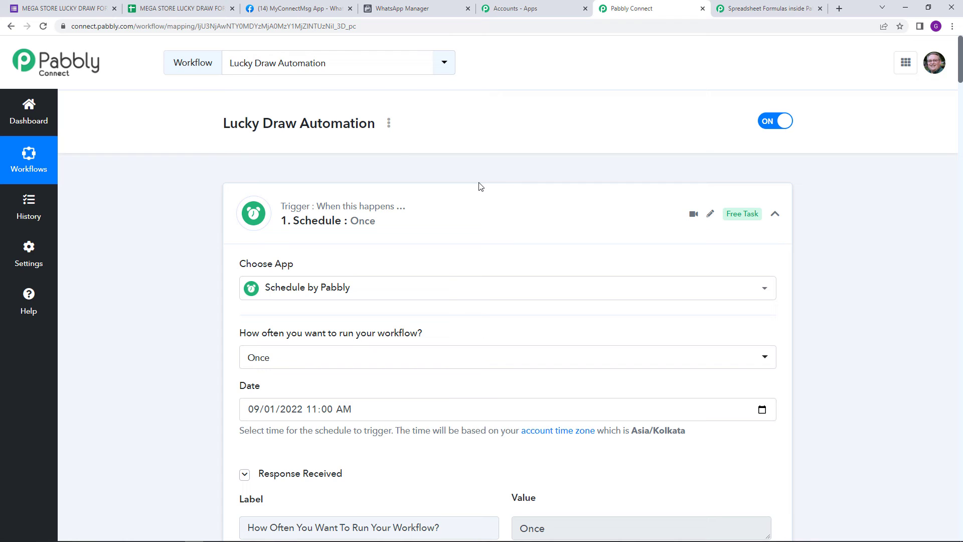
{"action": "scroll", "coordinate": [452, 271], "scroll_direction": "down", "scroll_amount": 2}
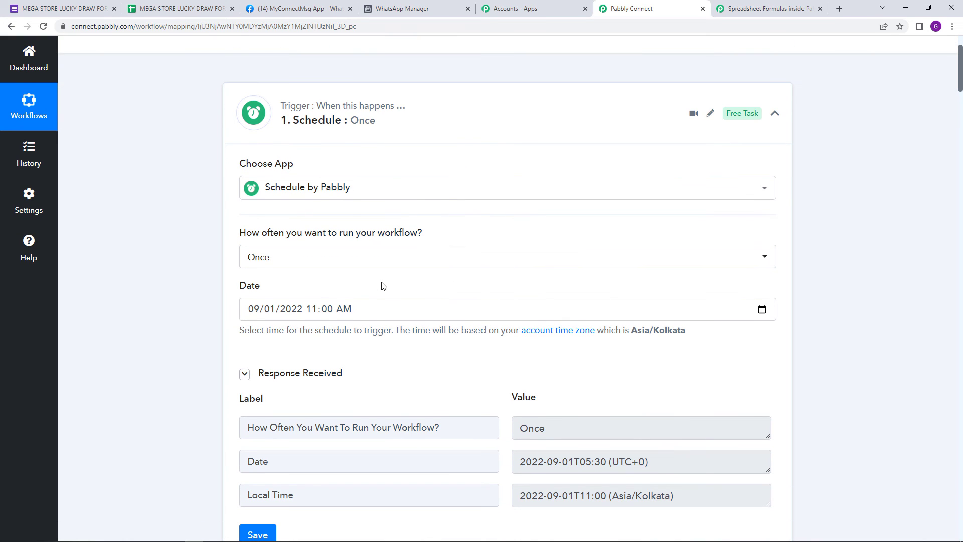
{"action": "left_click", "coordinate": [253, 309]}
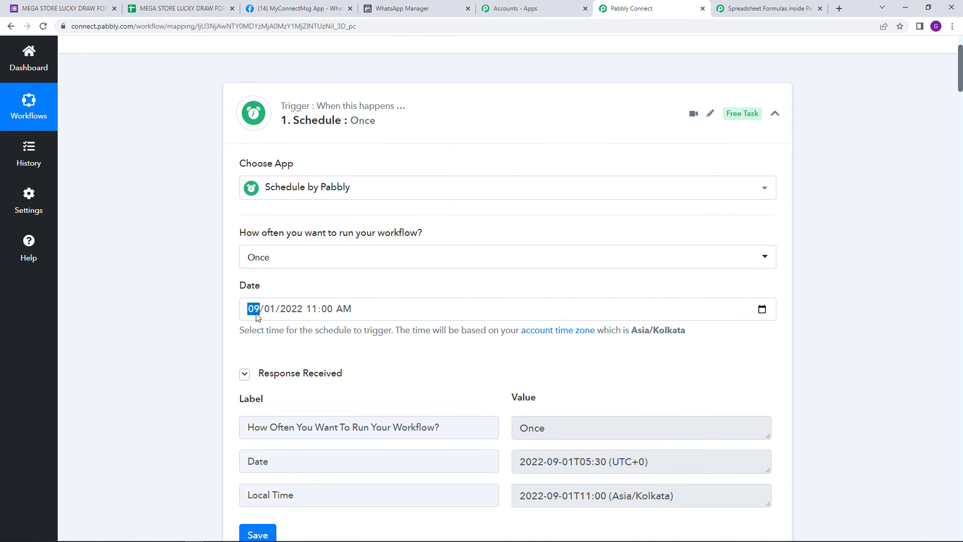
{"action": "left_click", "coordinate": [762, 309]}
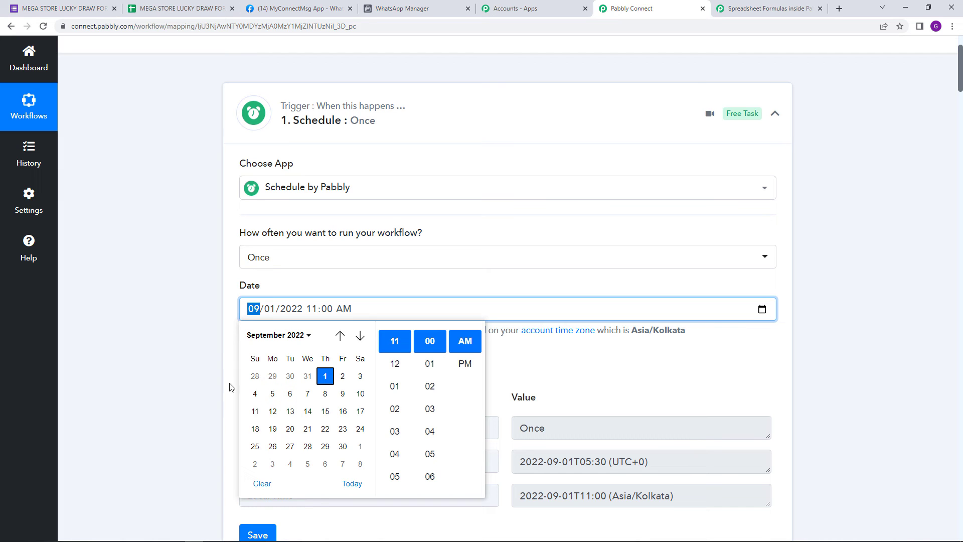
{"action": "left_click", "coordinate": [340, 337]}
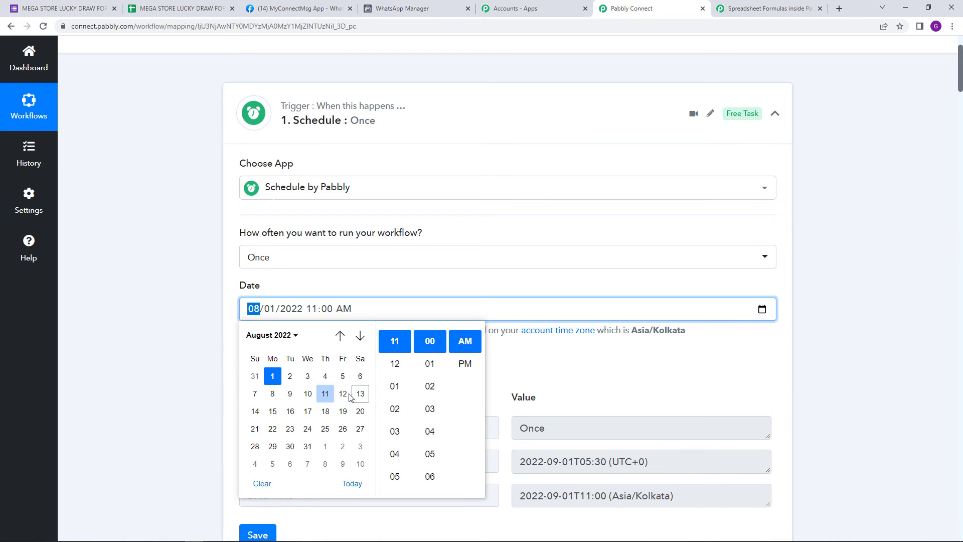
{"action": "left_click", "coordinate": [360, 393]}
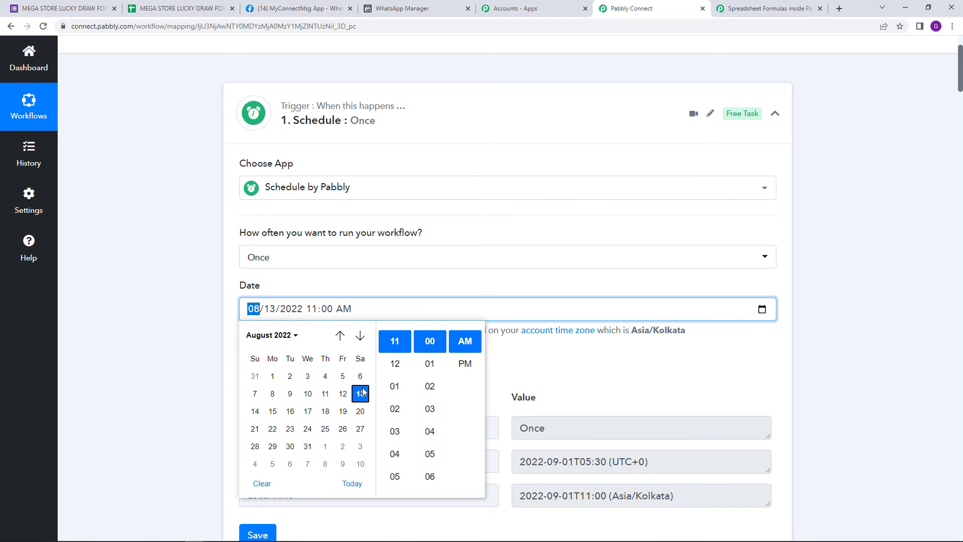
{"action": "left_click", "coordinate": [395, 408]}
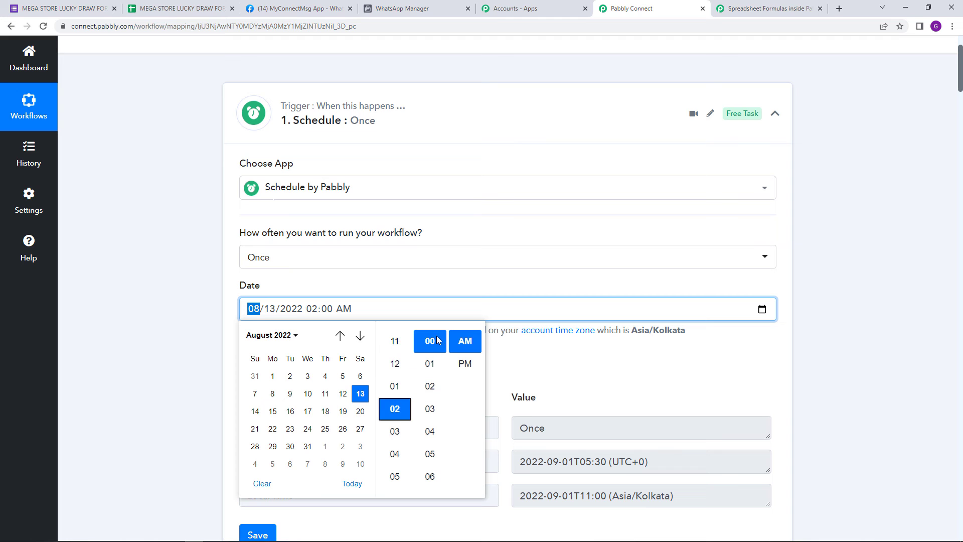
{"action": "left_click", "coordinate": [466, 363]}
{"action": "left_click", "coordinate": [423, 280]}
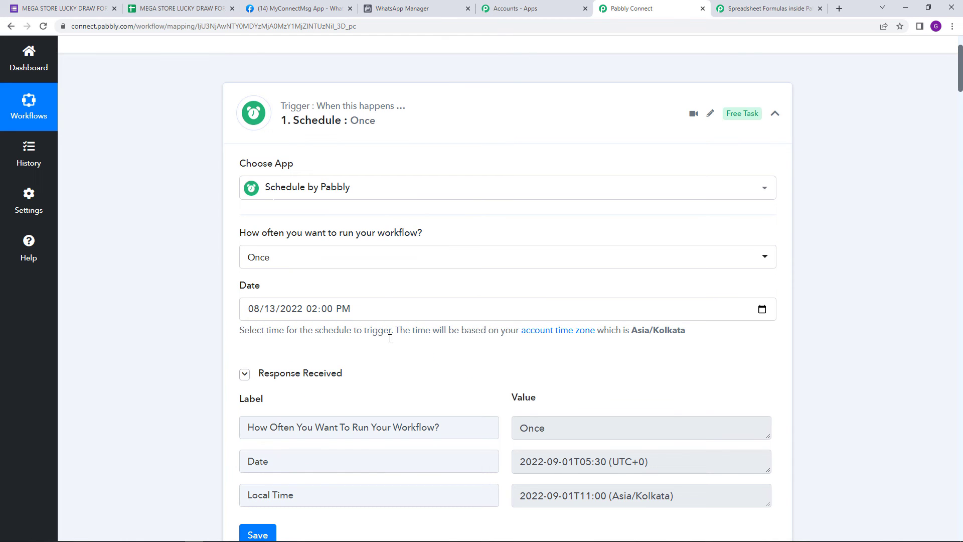
{"action": "scroll", "coordinate": [351, 419], "scroll_direction": "down", "scroll_amount": 1}
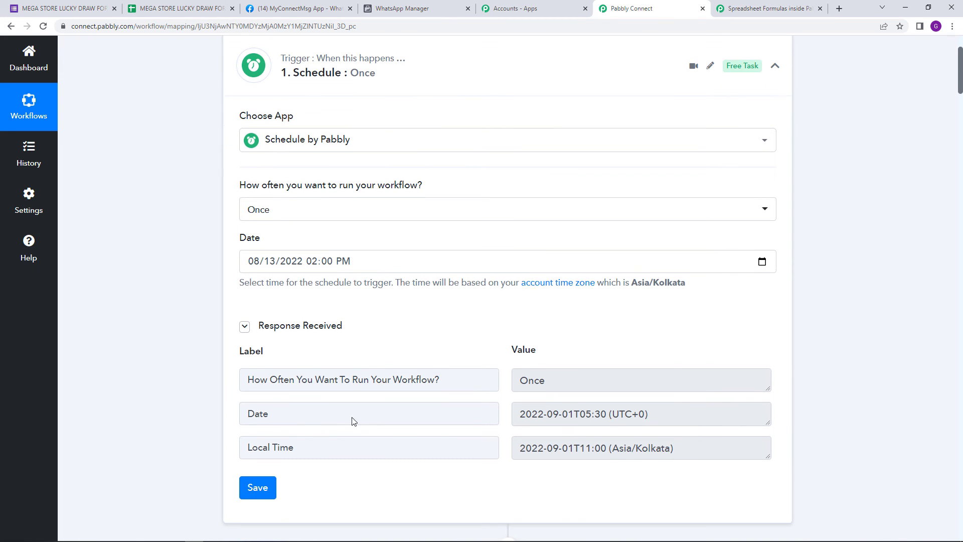
{"action": "left_click", "coordinate": [257, 485]}
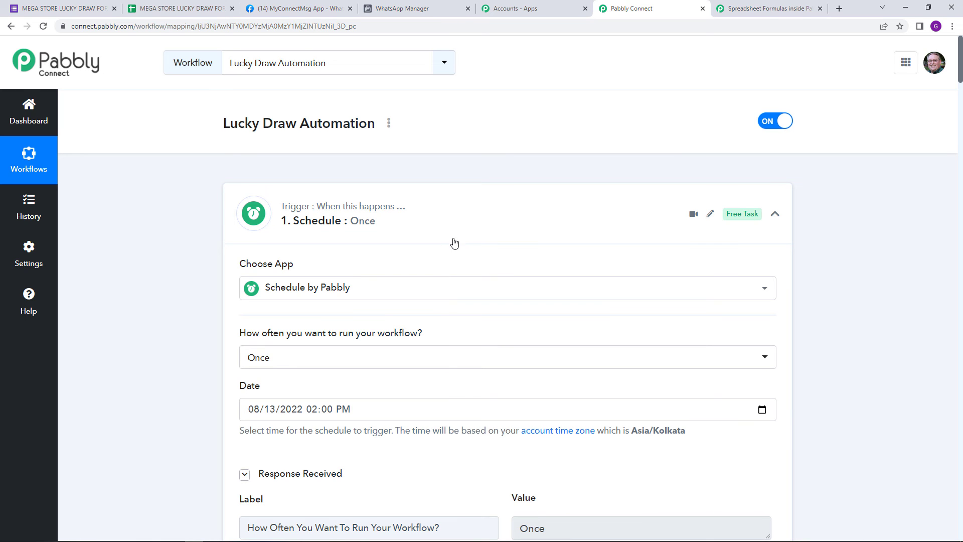
Step: Check WhatsApp for Desktop for the message sent by the scheduled run, and return to the top of the workflow in Pabbly Connect
{"action": "scroll", "coordinate": [471, 245], "scroll_direction": "down", "scroll_amount": 2}
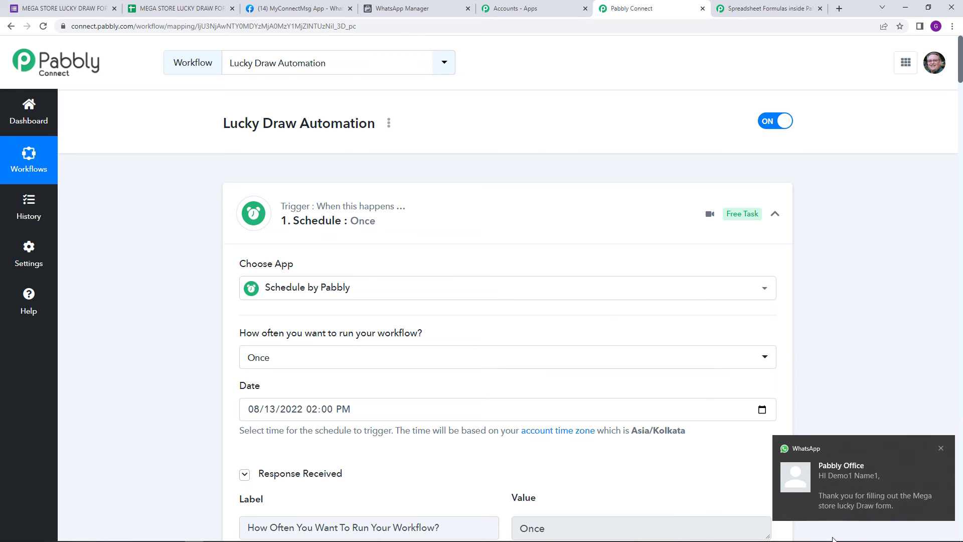
{"action": "mouse_move", "coordinate": [133, 541]}
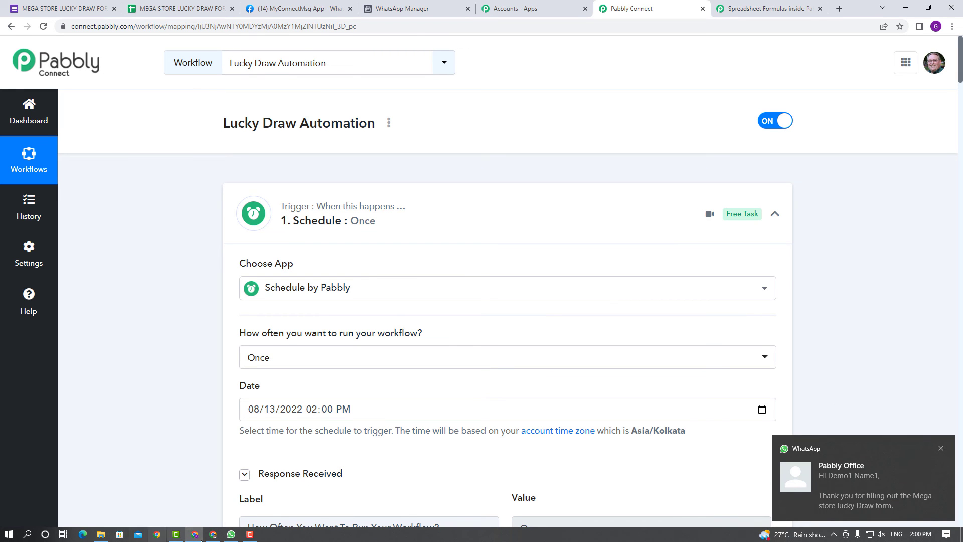
{"action": "left_click", "coordinate": [231, 535]}
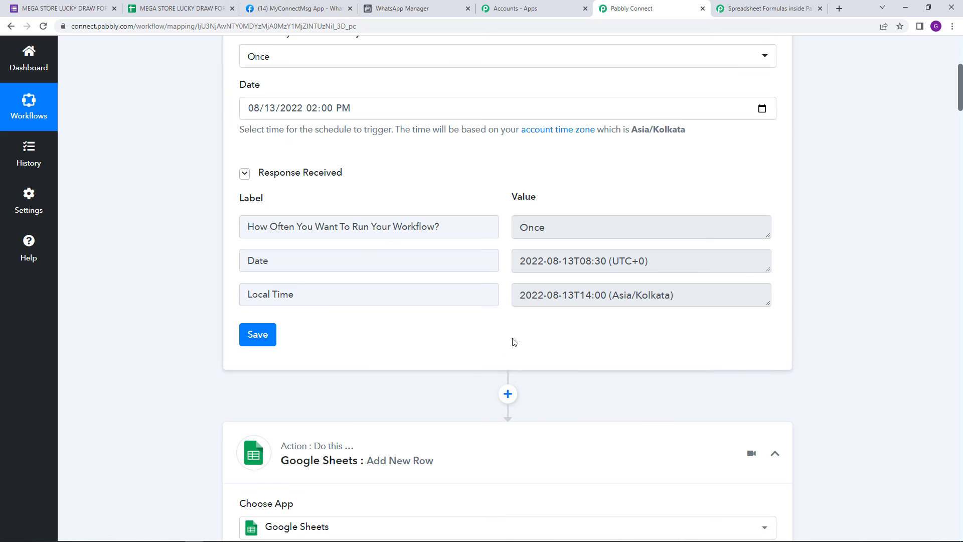
{"action": "scroll", "coordinate": [768, 276], "scroll_direction": "up", "scroll_amount": 5}
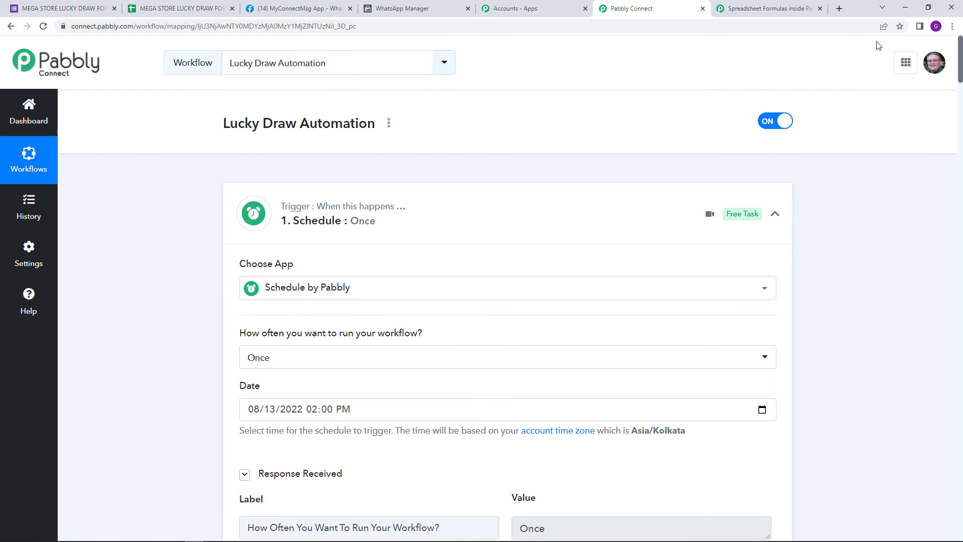
Step: Switch to Google Forms, preview the MEGA STORE LUCKY DRAW FORM and fill in a sample full name and email address
{"action": "left_click", "coordinate": [56, 5]}
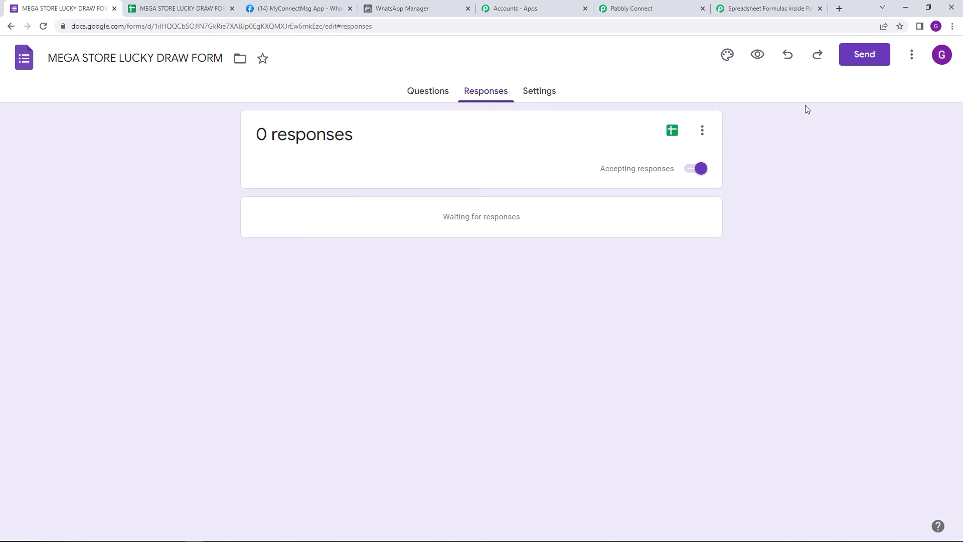
{"action": "left_click", "coordinate": [758, 55]}
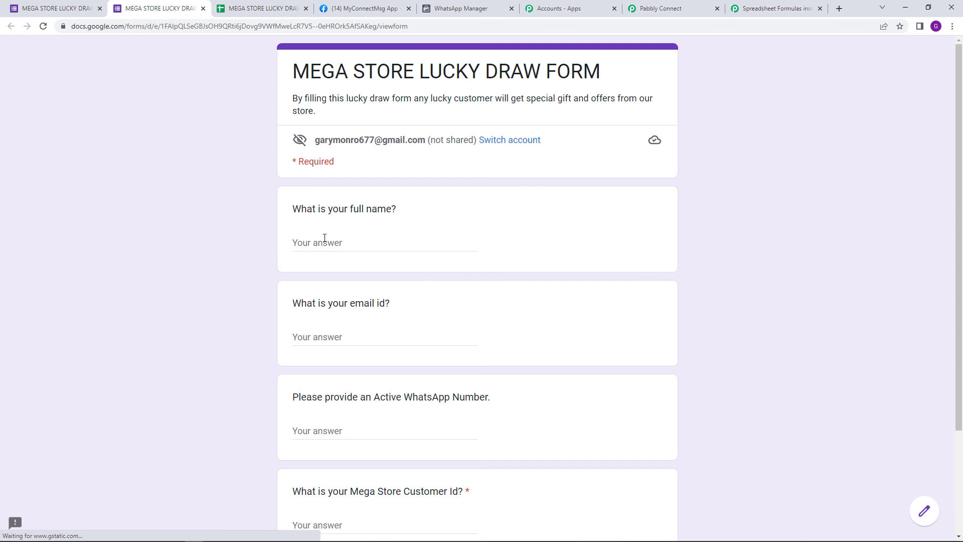
{"action": "left_click", "coordinate": [332, 241]}
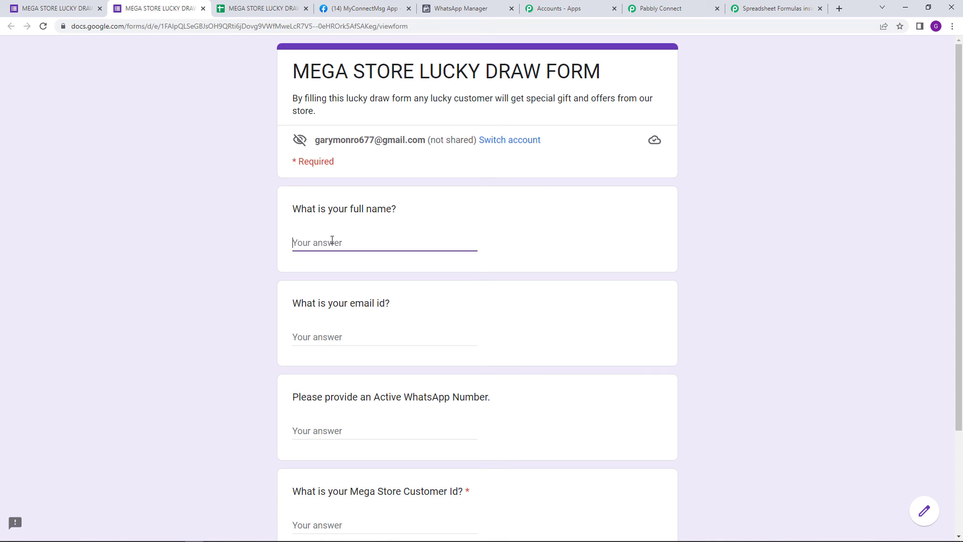
{"action": "type", "text": "XYZ"}
{"action": "left_click", "coordinate": [342, 335]}
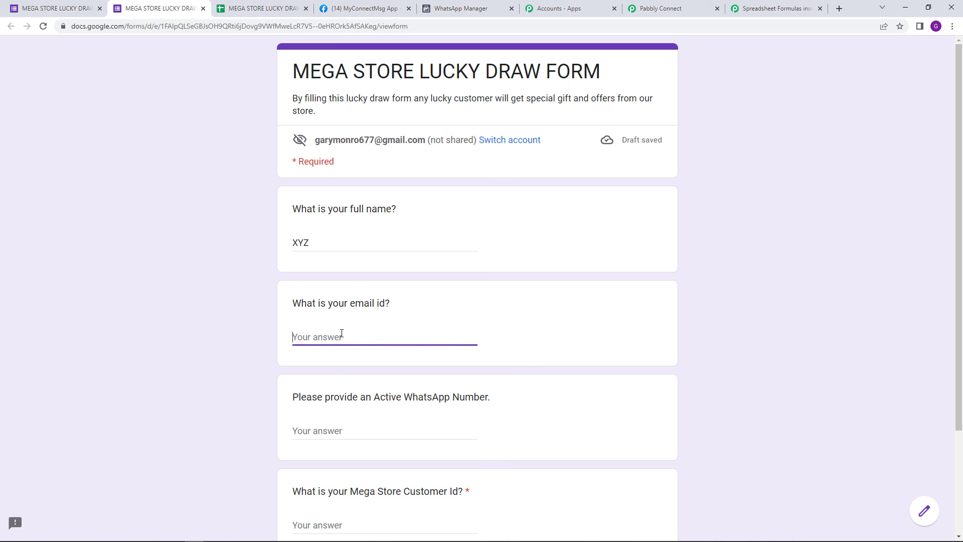
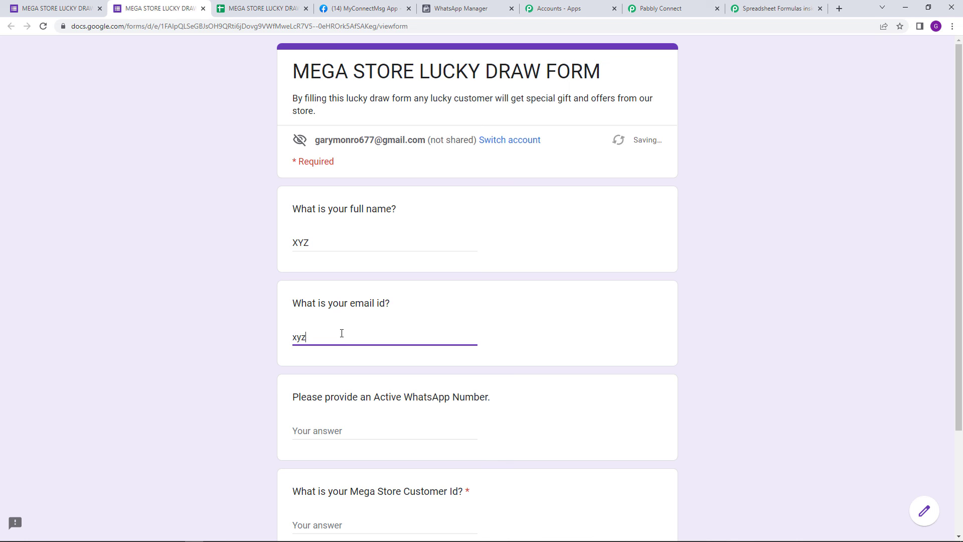
{"action": "scroll", "coordinate": [366, 346], "scroll_direction": "down", "scroll_amount": 2}
Step: Enter a sample WhatsApp number with country code and a Mega Store customer ID, and submit the form
{"action": "left_click", "coordinate": [352, 332]}
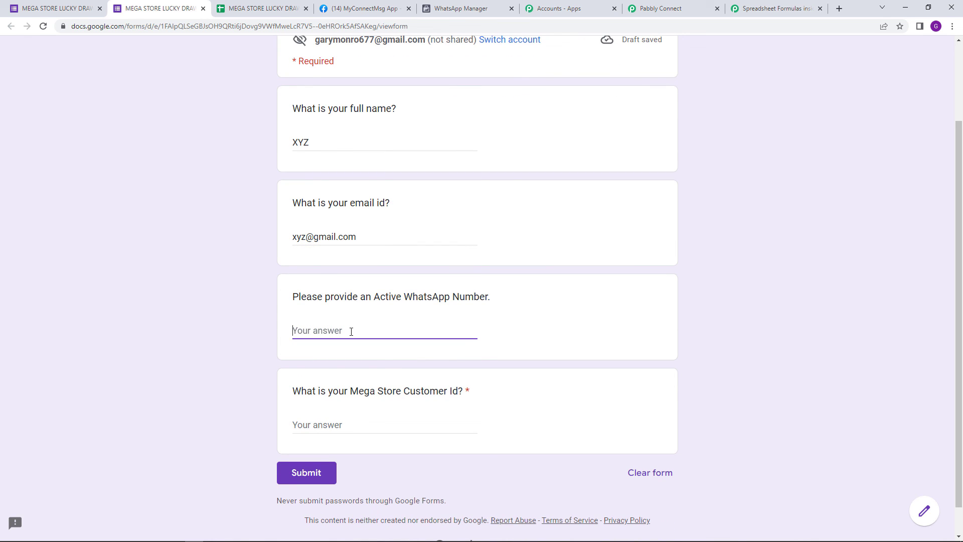
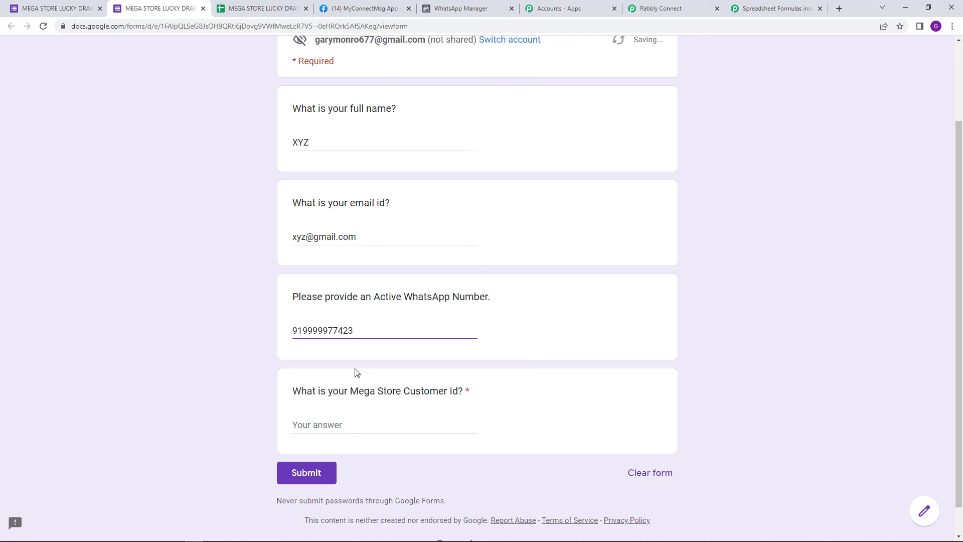
{"action": "left_click", "coordinate": [364, 425]}
{"action": "type", "text": "45465464"}
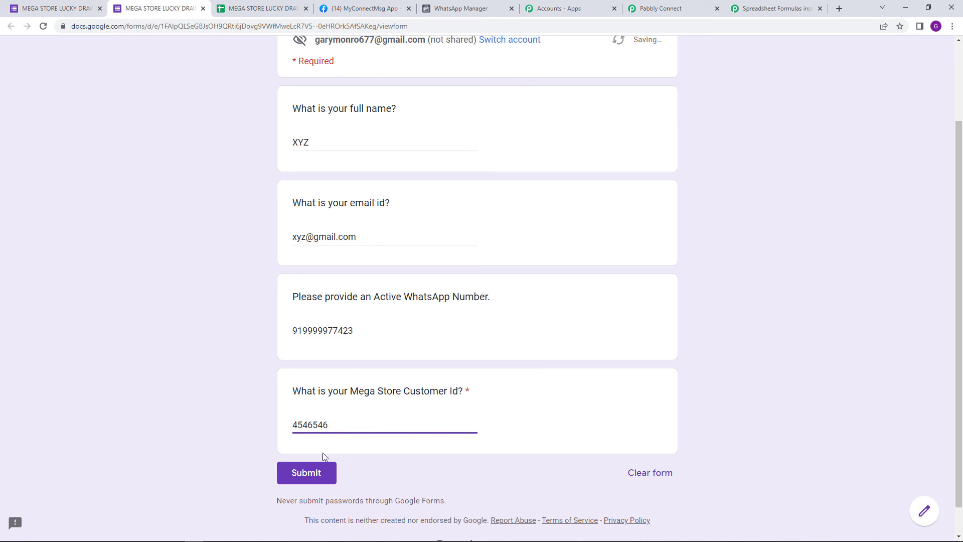
{"action": "left_click", "coordinate": [321, 471]}
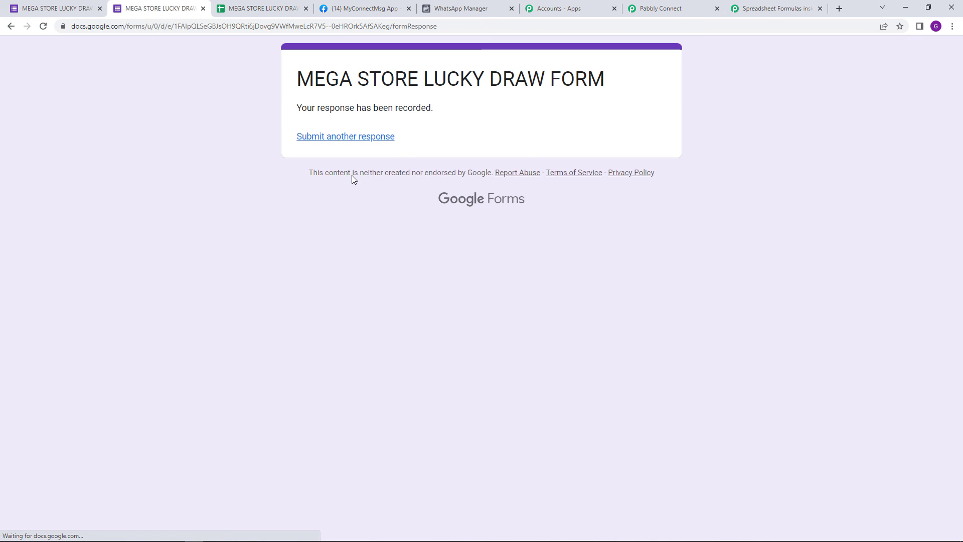
Step: Check the new entry in the form's Google Sheets responses spreadsheet and switch back to the Pabbly Connect workflow
{"action": "left_click", "coordinate": [263, 9]}
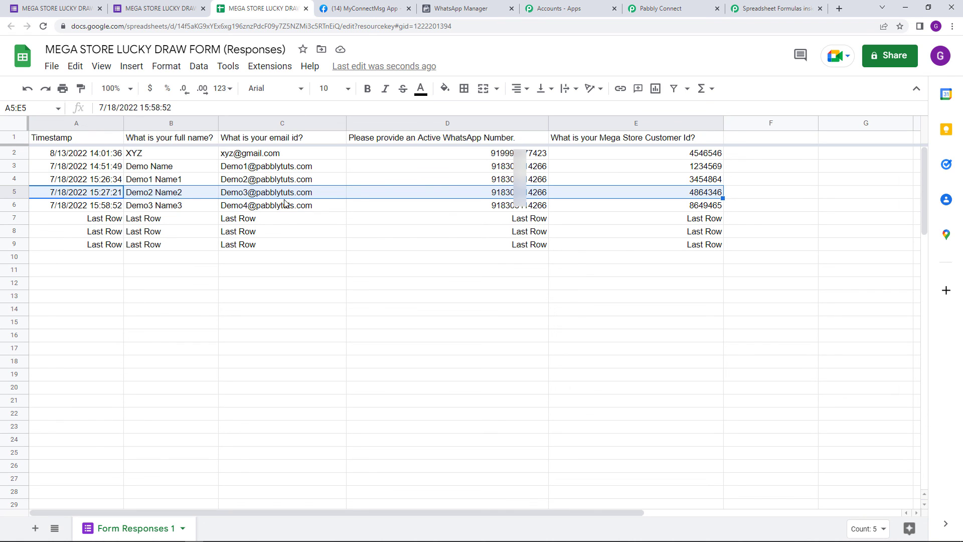
{"action": "mouse_move", "coordinate": [285, 200]}
{"action": "left_click", "coordinate": [667, 8]}
{"action": "scroll", "coordinate": [853, 172], "scroll_direction": "down", "scroll_amount": 4}
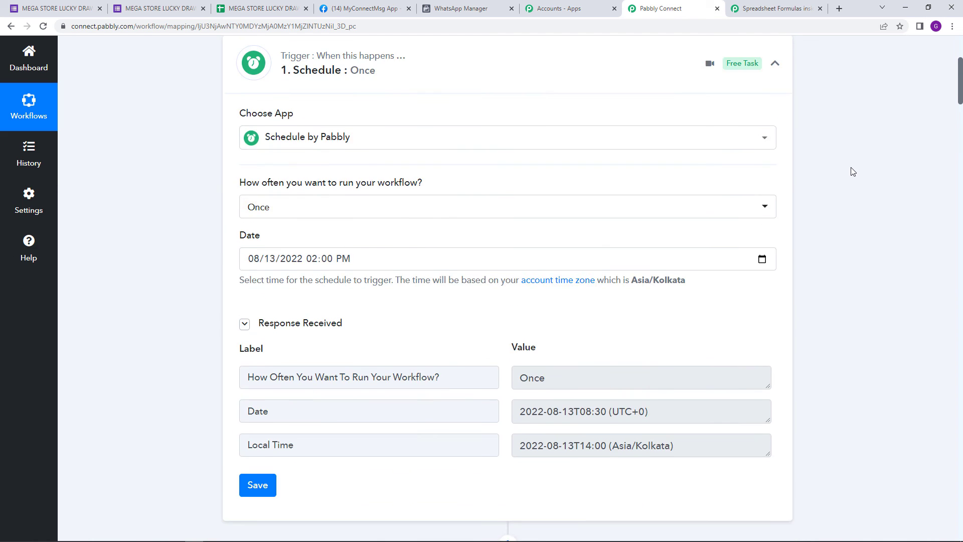
{"action": "scroll", "coordinate": [848, 173], "scroll_direction": "up", "scroll_amount": 3}
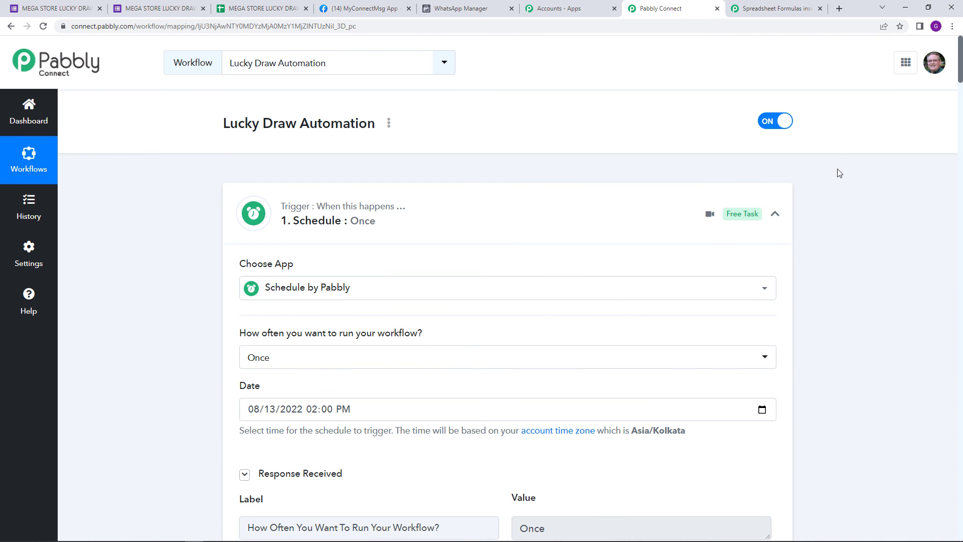
Step: Generate the share link for the Lucky Draw Automation workflow and close its dialog
{"action": "left_click", "coordinate": [389, 122]}
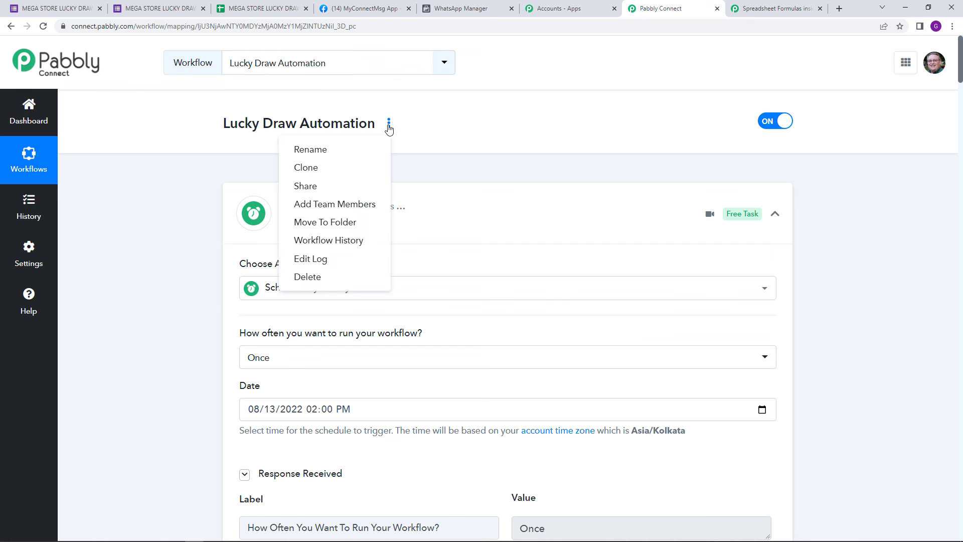
{"action": "left_click", "coordinate": [344, 185]}
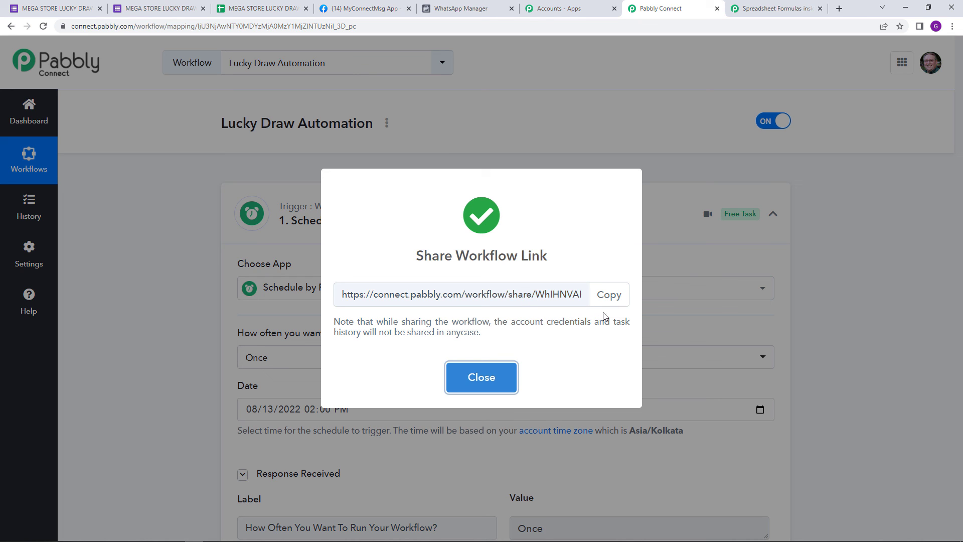
{"action": "left_click", "coordinate": [505, 380]}
{"action": "scroll", "coordinate": [514, 254], "scroll_direction": "down", "scroll_amount": 9}
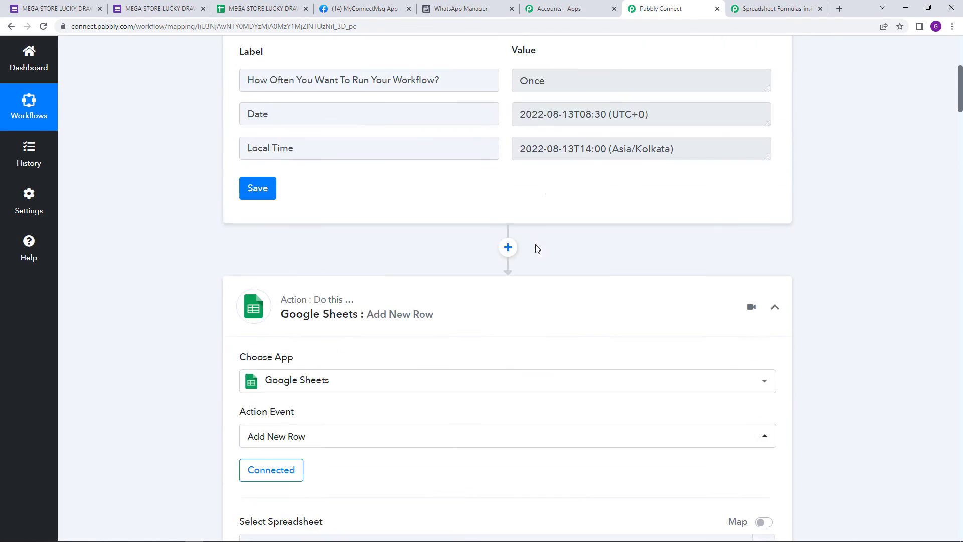
{"action": "scroll", "coordinate": [533, 250], "scroll_direction": "down", "scroll_amount": 7}
{"action": "scroll", "coordinate": [533, 249], "scroll_direction": "up", "scroll_amount": 13}
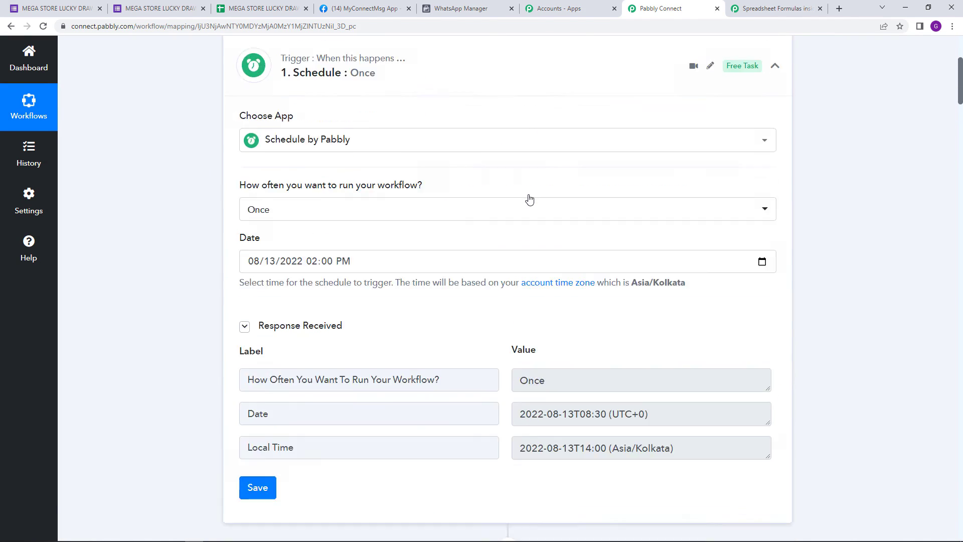